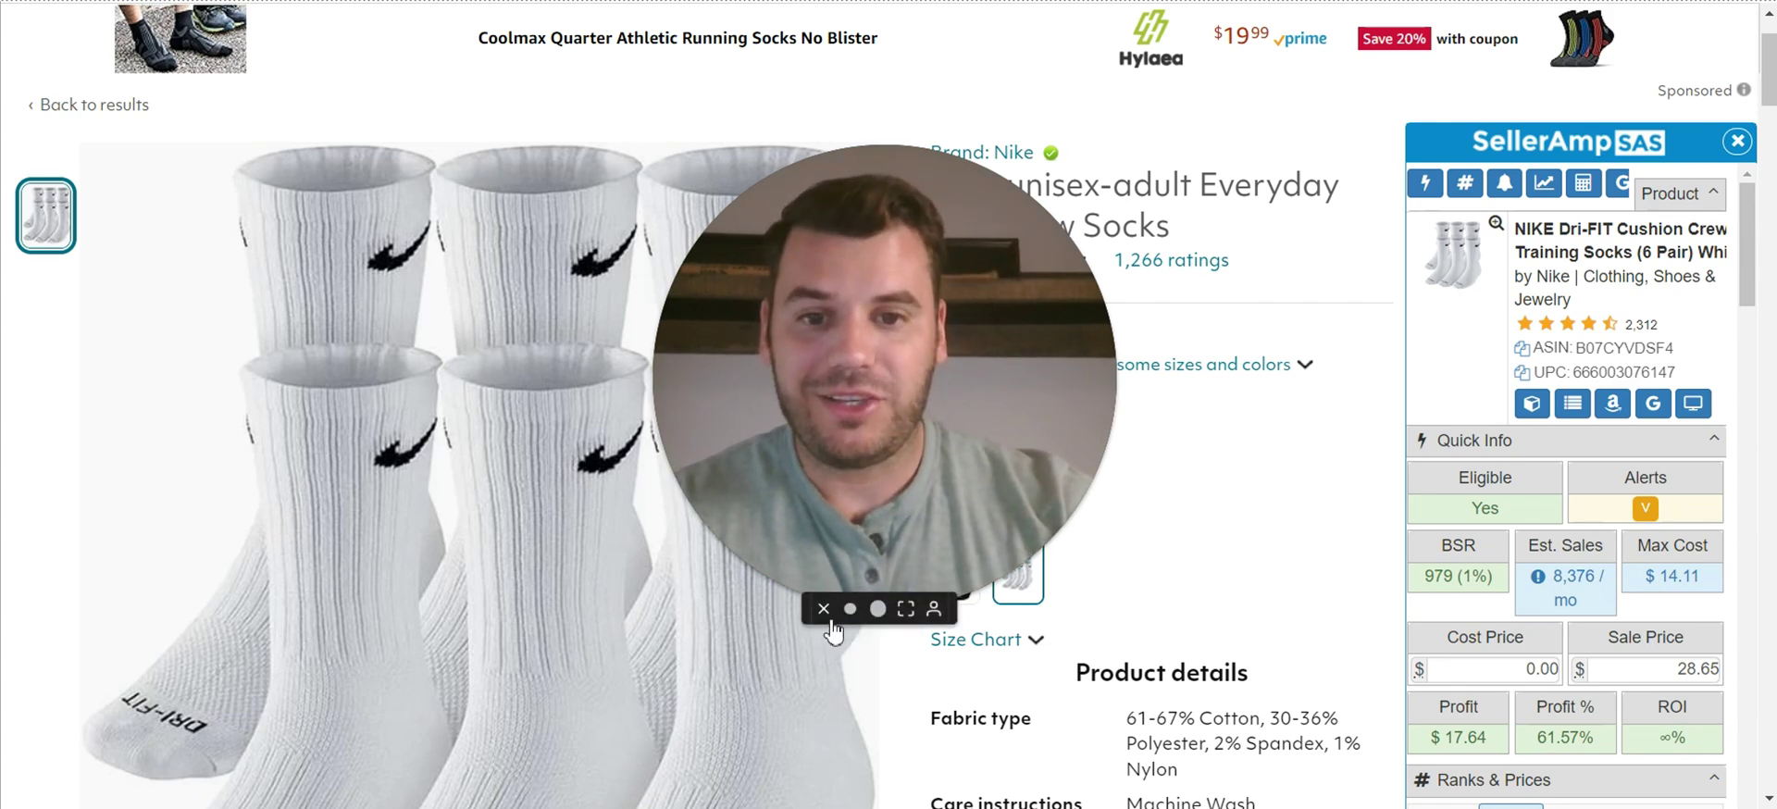
pyautogui.click(849, 611)
pyautogui.moveTo(702, 665); pyautogui.dragTo(110, 745)
# - Switch the Nike crew socks listing to black and examine that variation's price history chart
pyautogui.scroll(-1, 1003, 357)
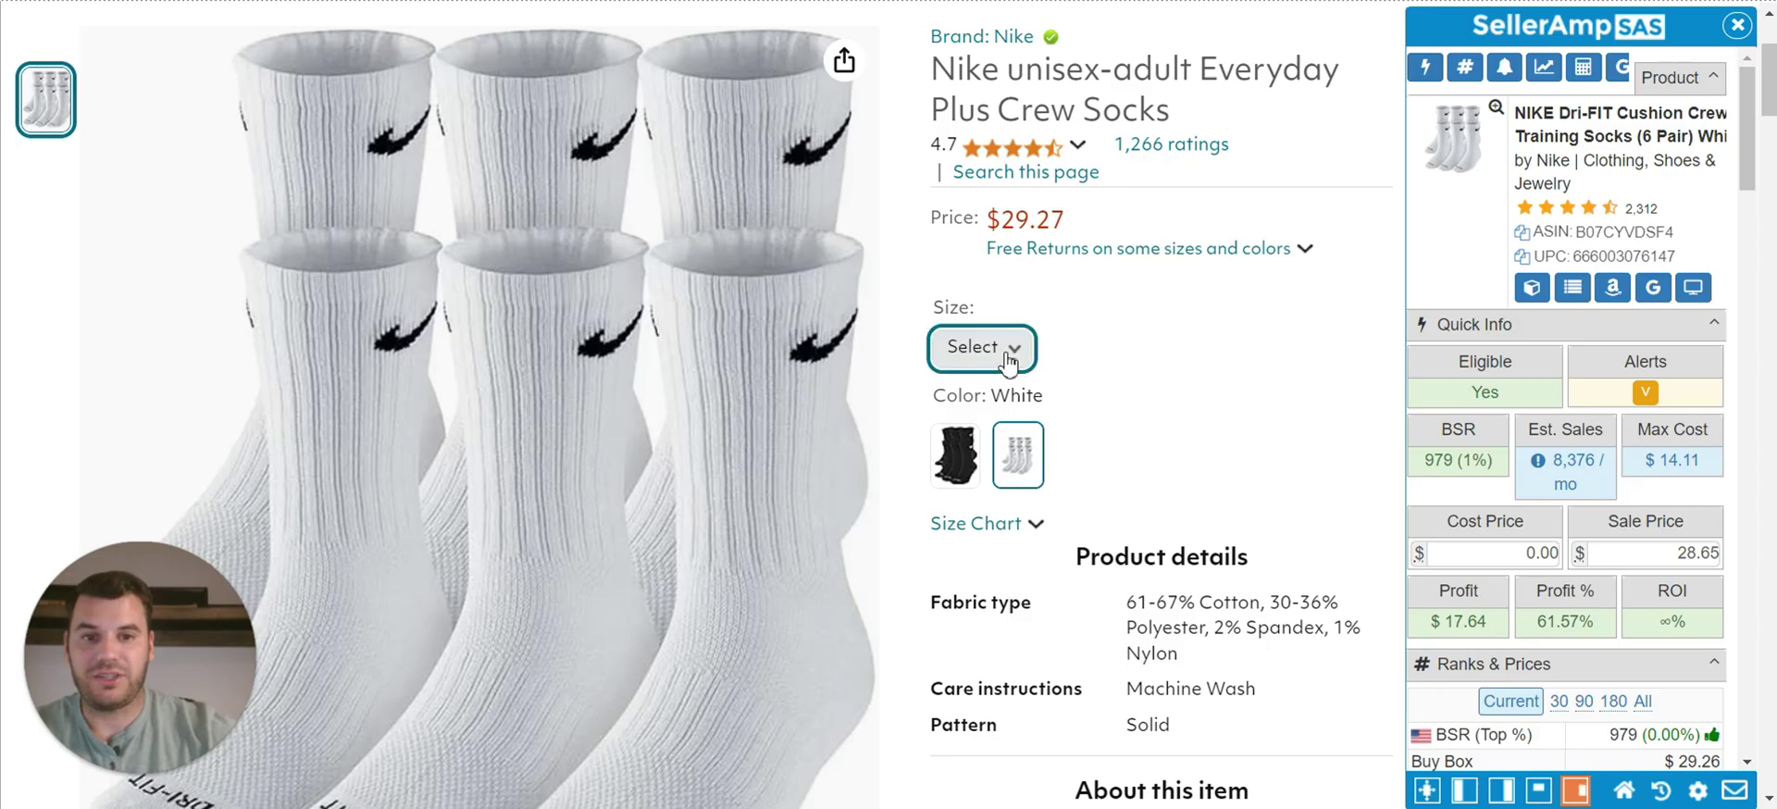
pyautogui.click(956, 454)
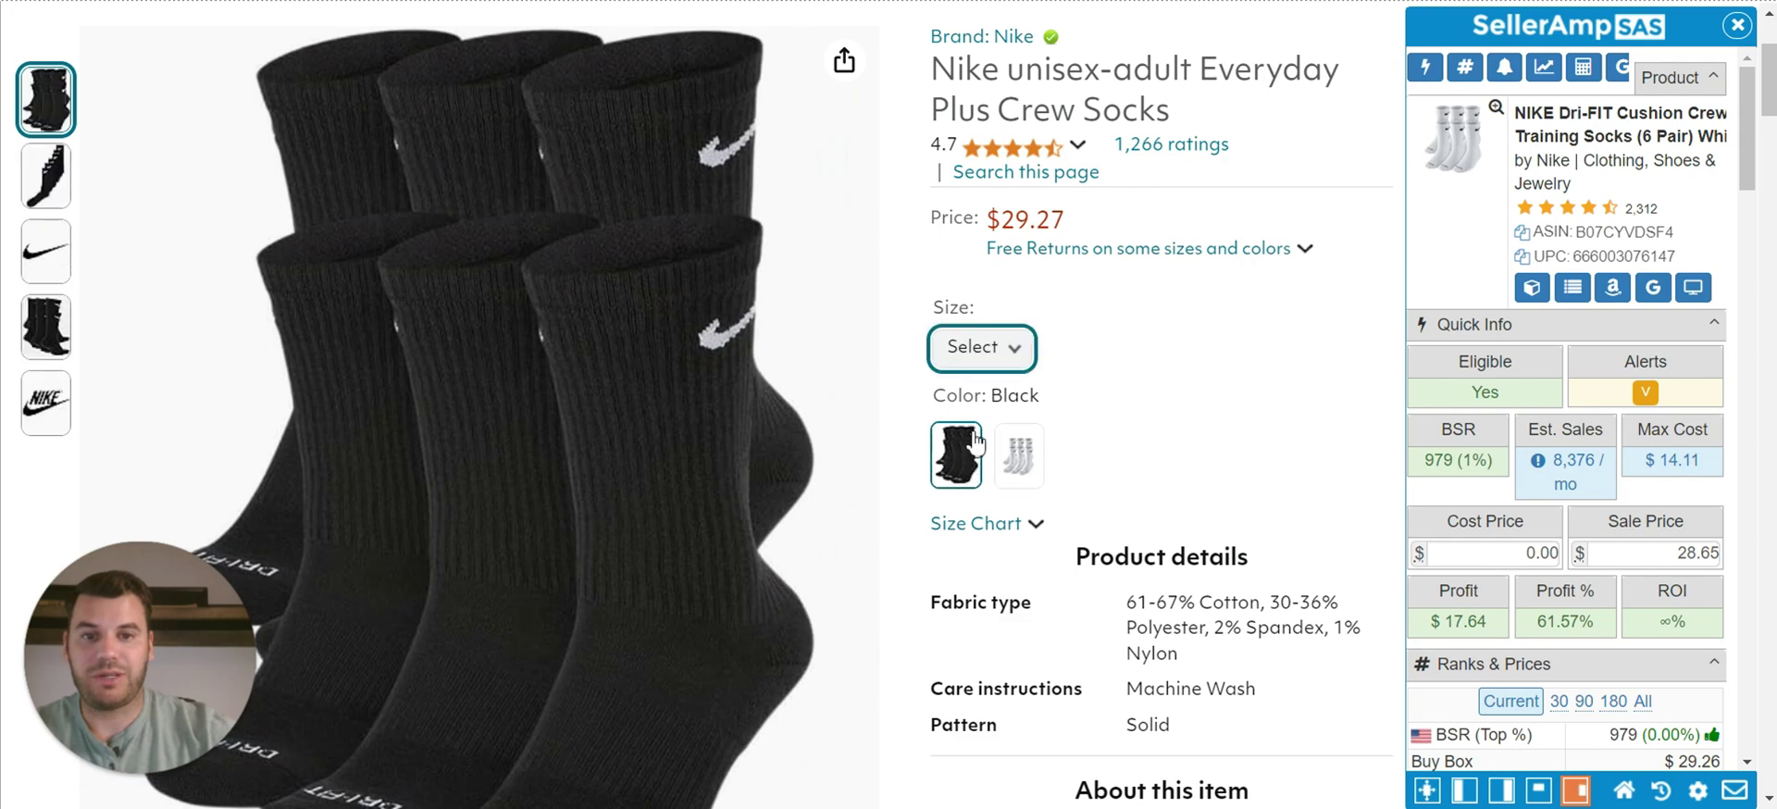
pyautogui.click(1001, 366)
pyautogui.click(1134, 366)
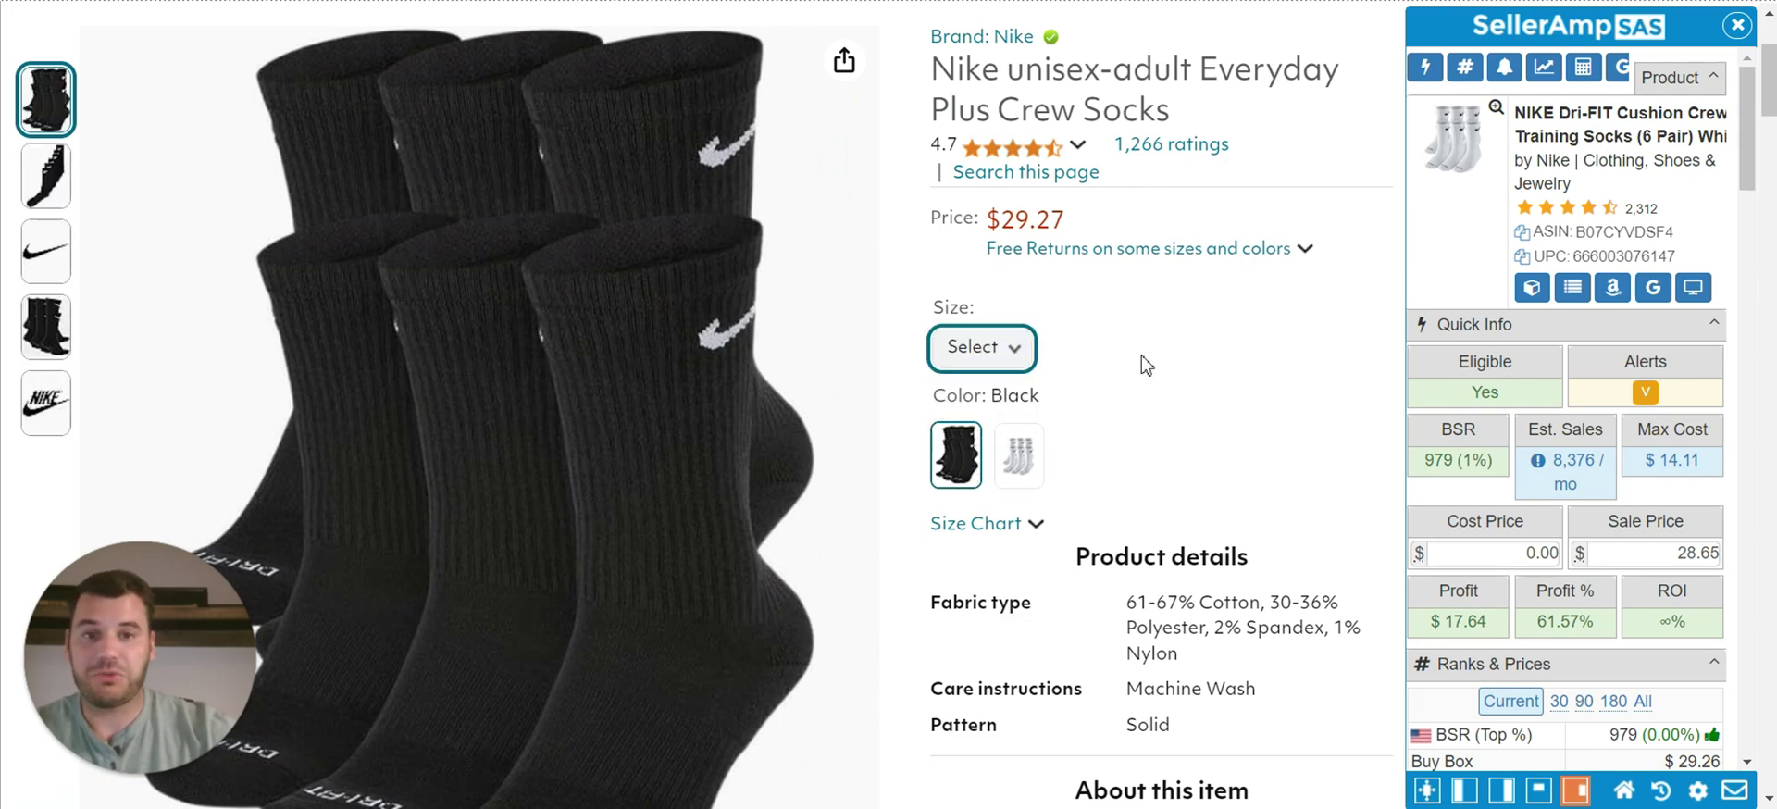
pyautogui.scroll(-12, 1146, 365)
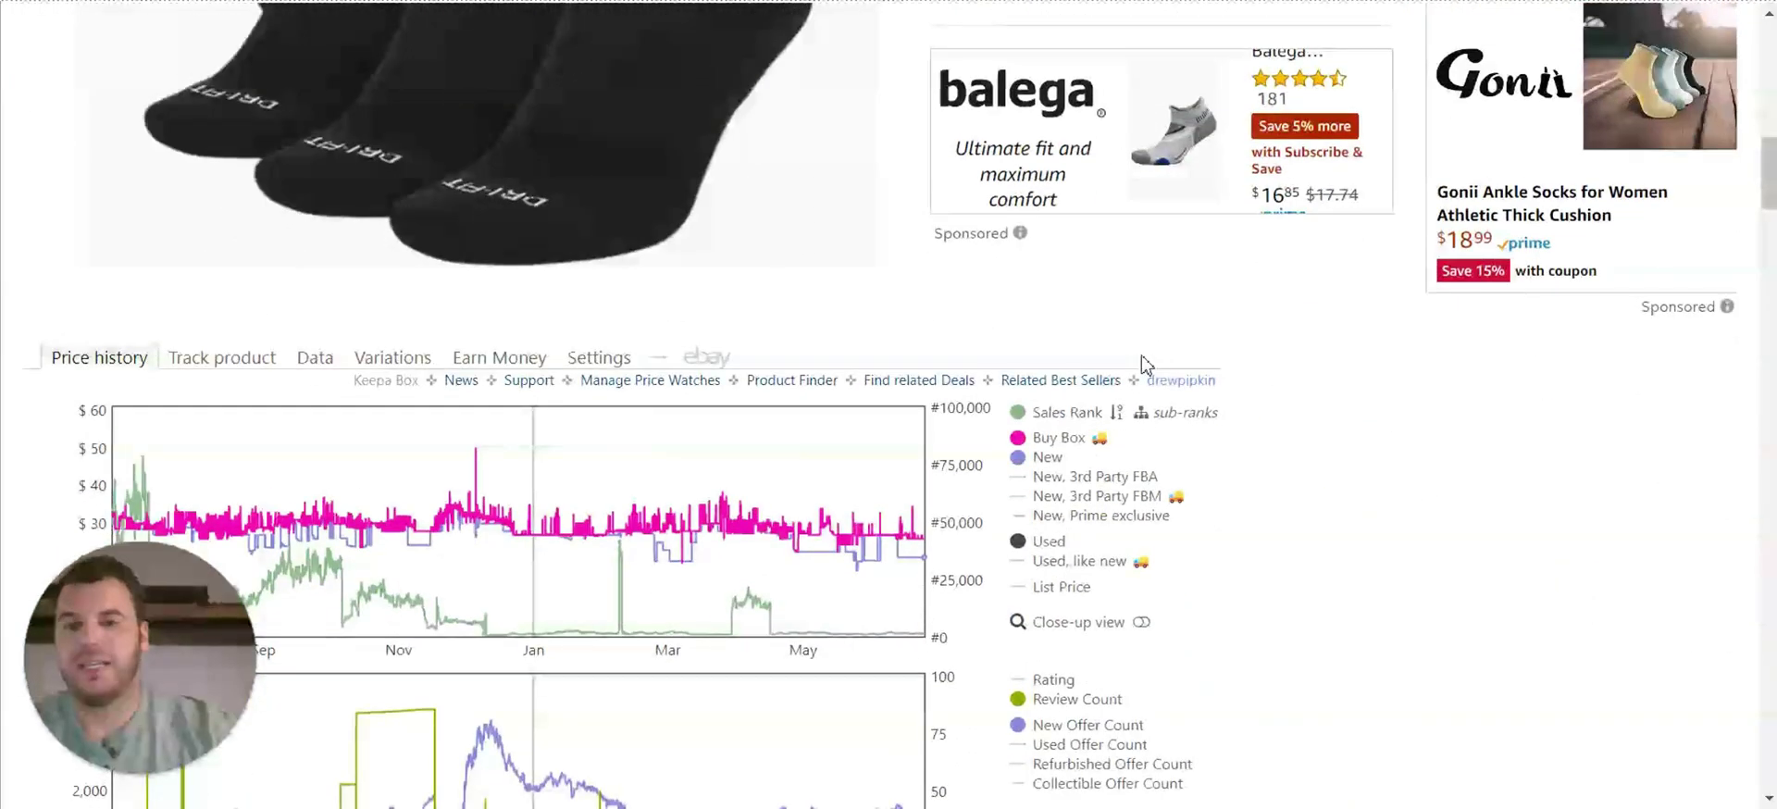
pyautogui.scroll(12, 1152, 341)
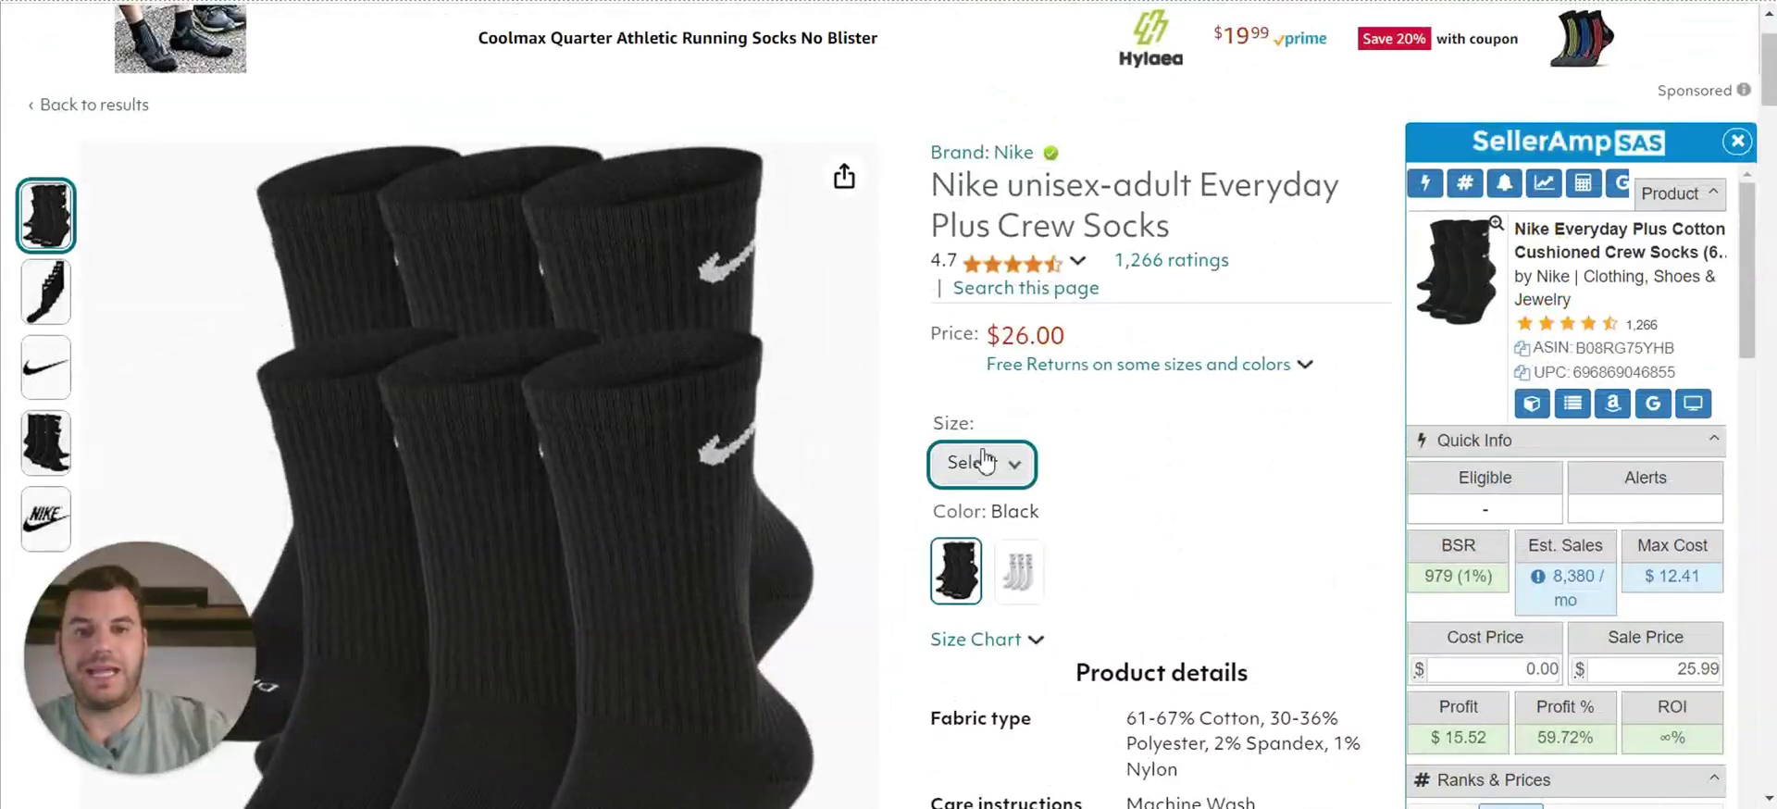
pyautogui.scroll(-12, 1179, 365)
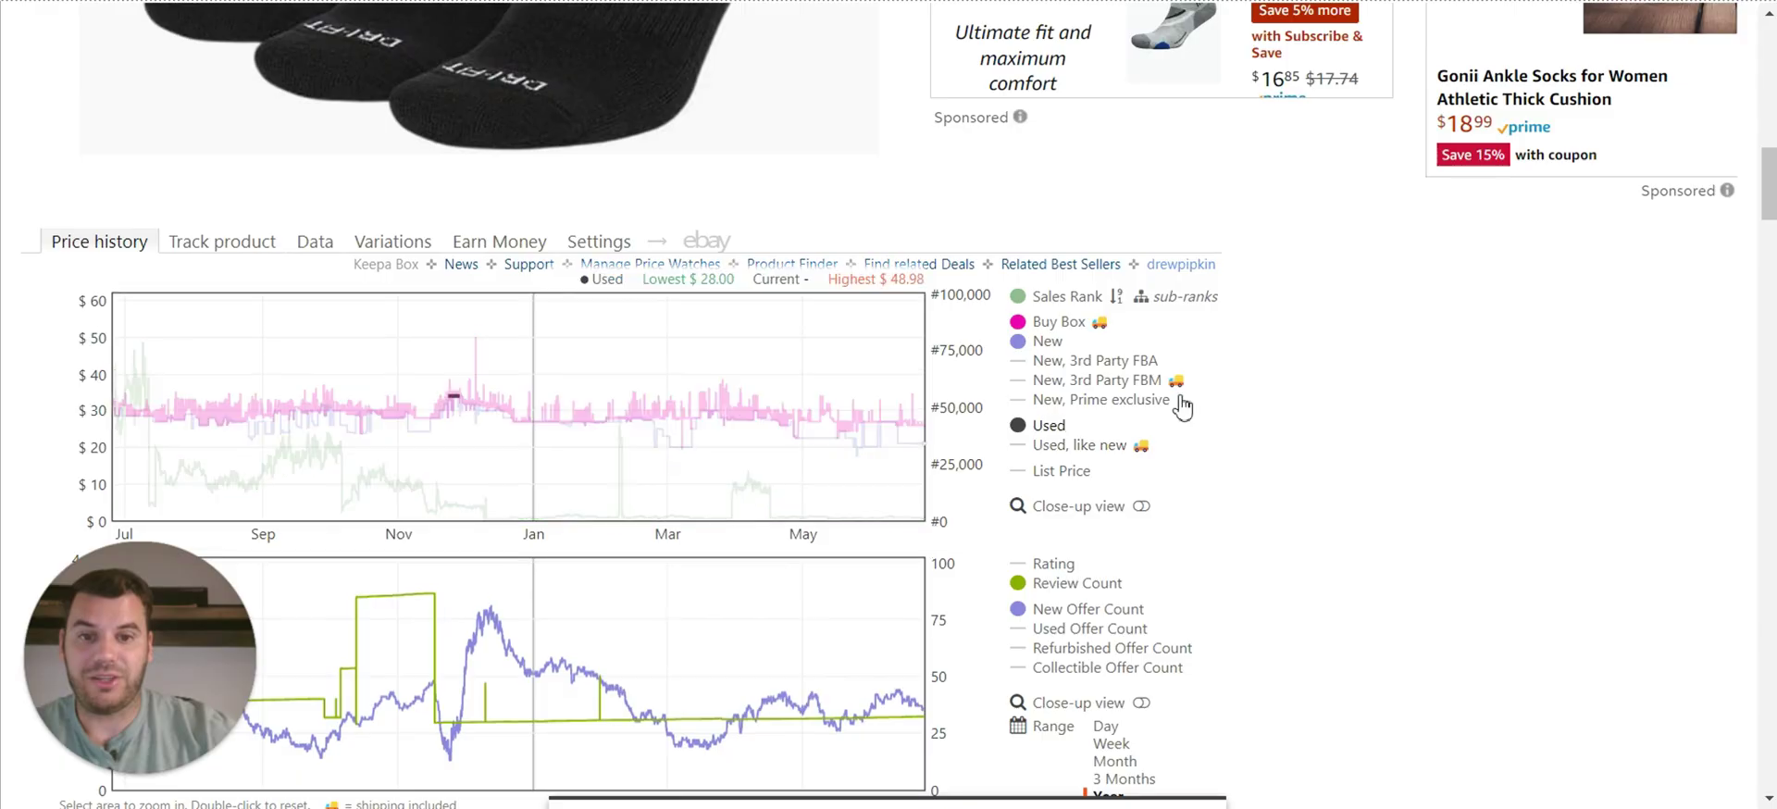
pyautogui.scroll(15, 1198, 389)
# - Choose the white color in size 8-12 and bring up that variation's price history chart
pyautogui.click(1017, 455)
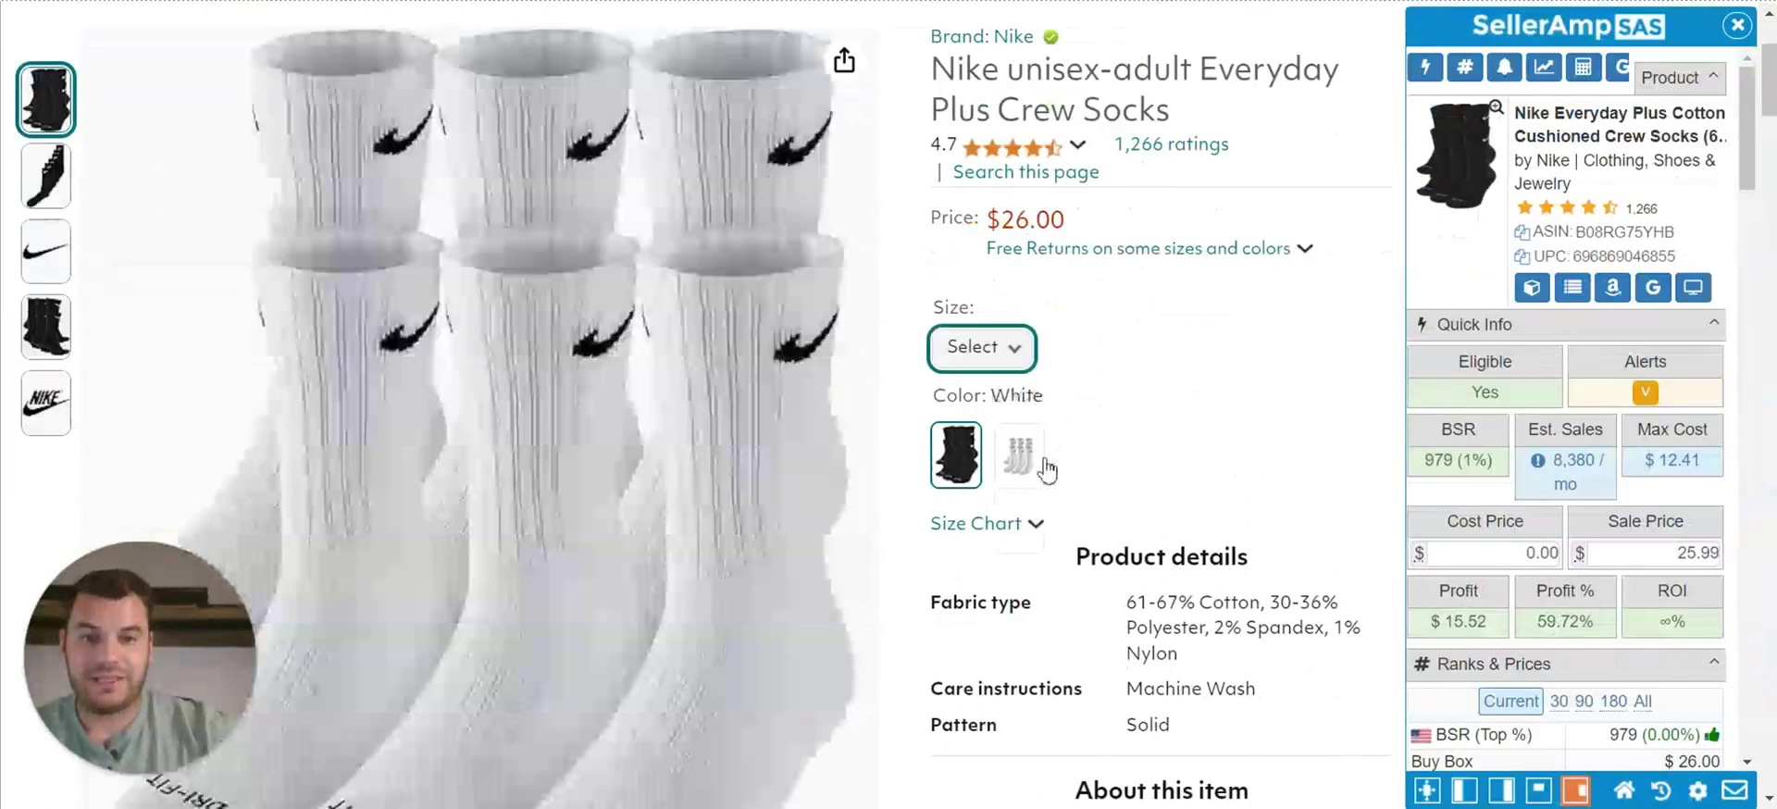
pyautogui.click(1018, 356)
pyautogui.click(1012, 409)
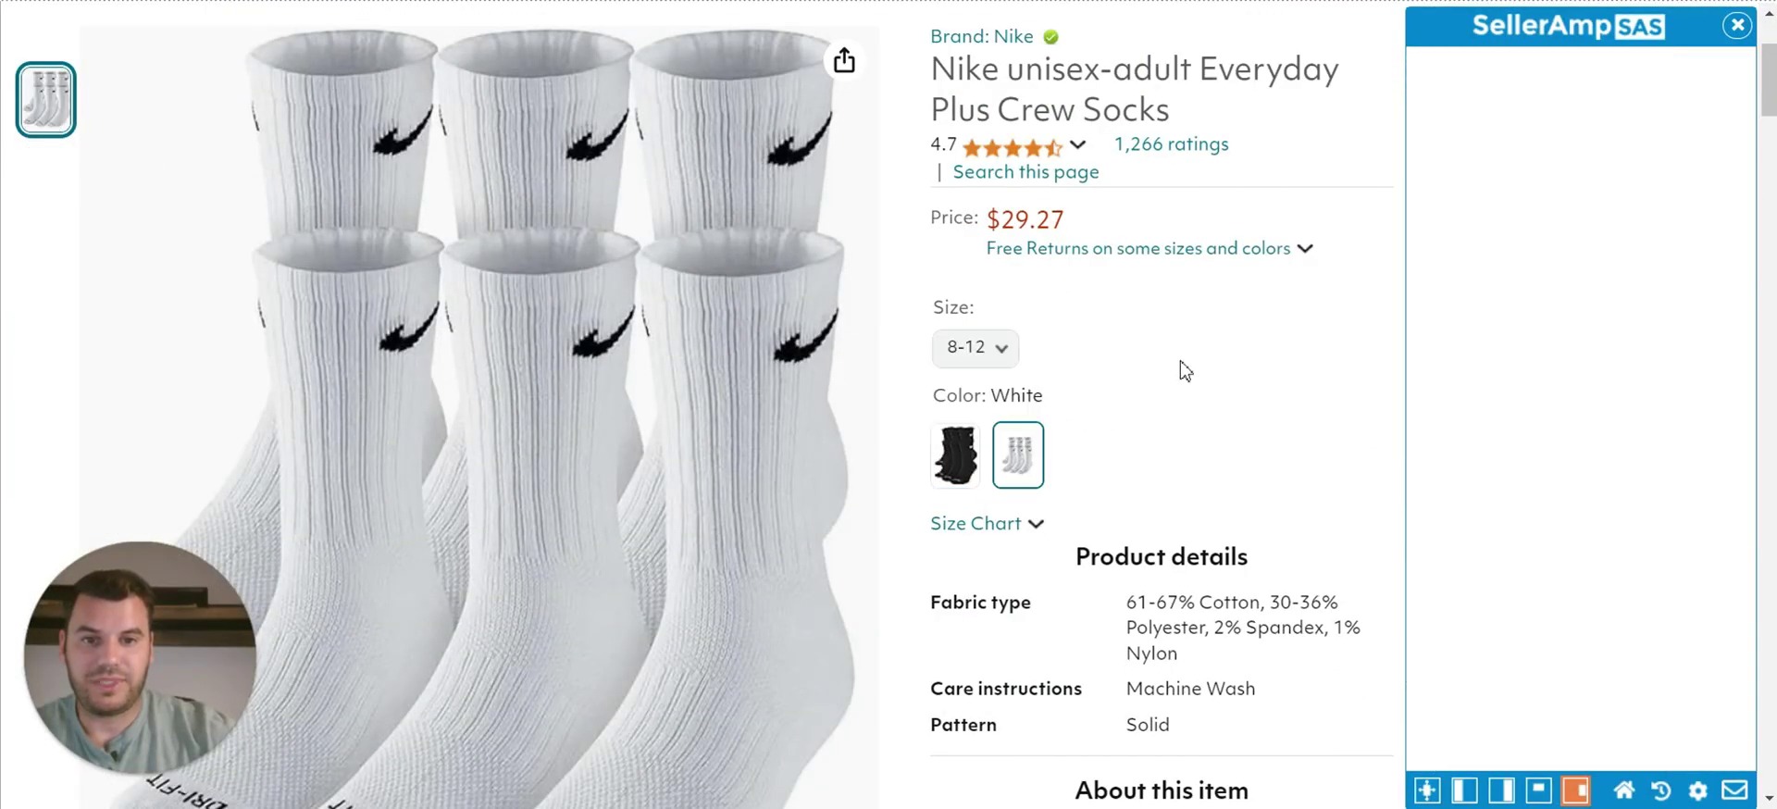
pyautogui.scroll(-10, 1224, 358)
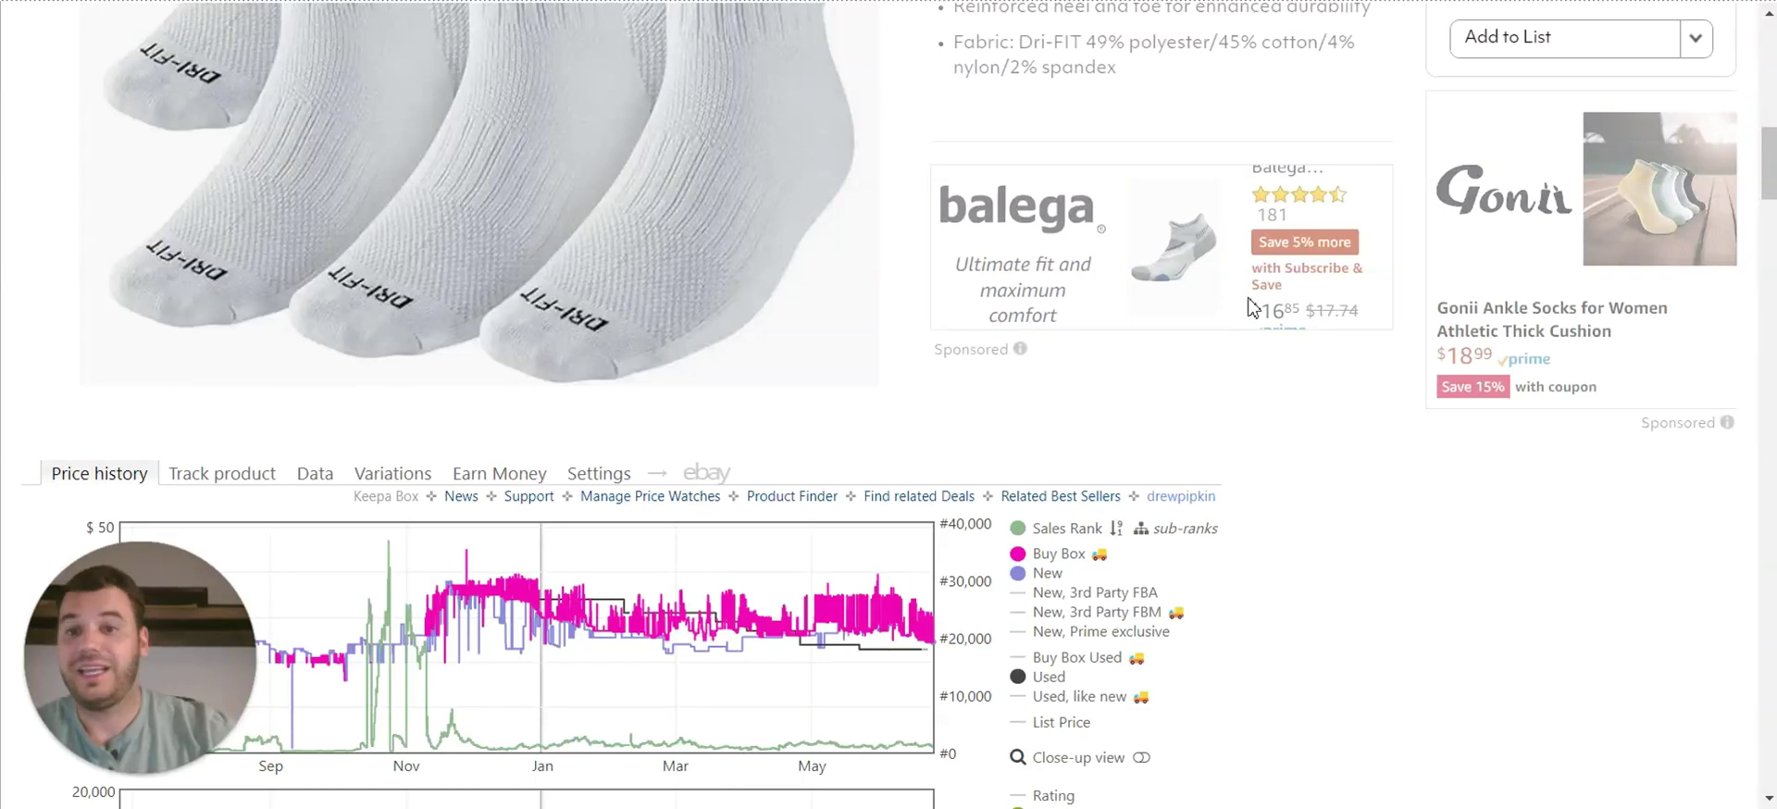
pyautogui.scroll(4, 1249, 306)
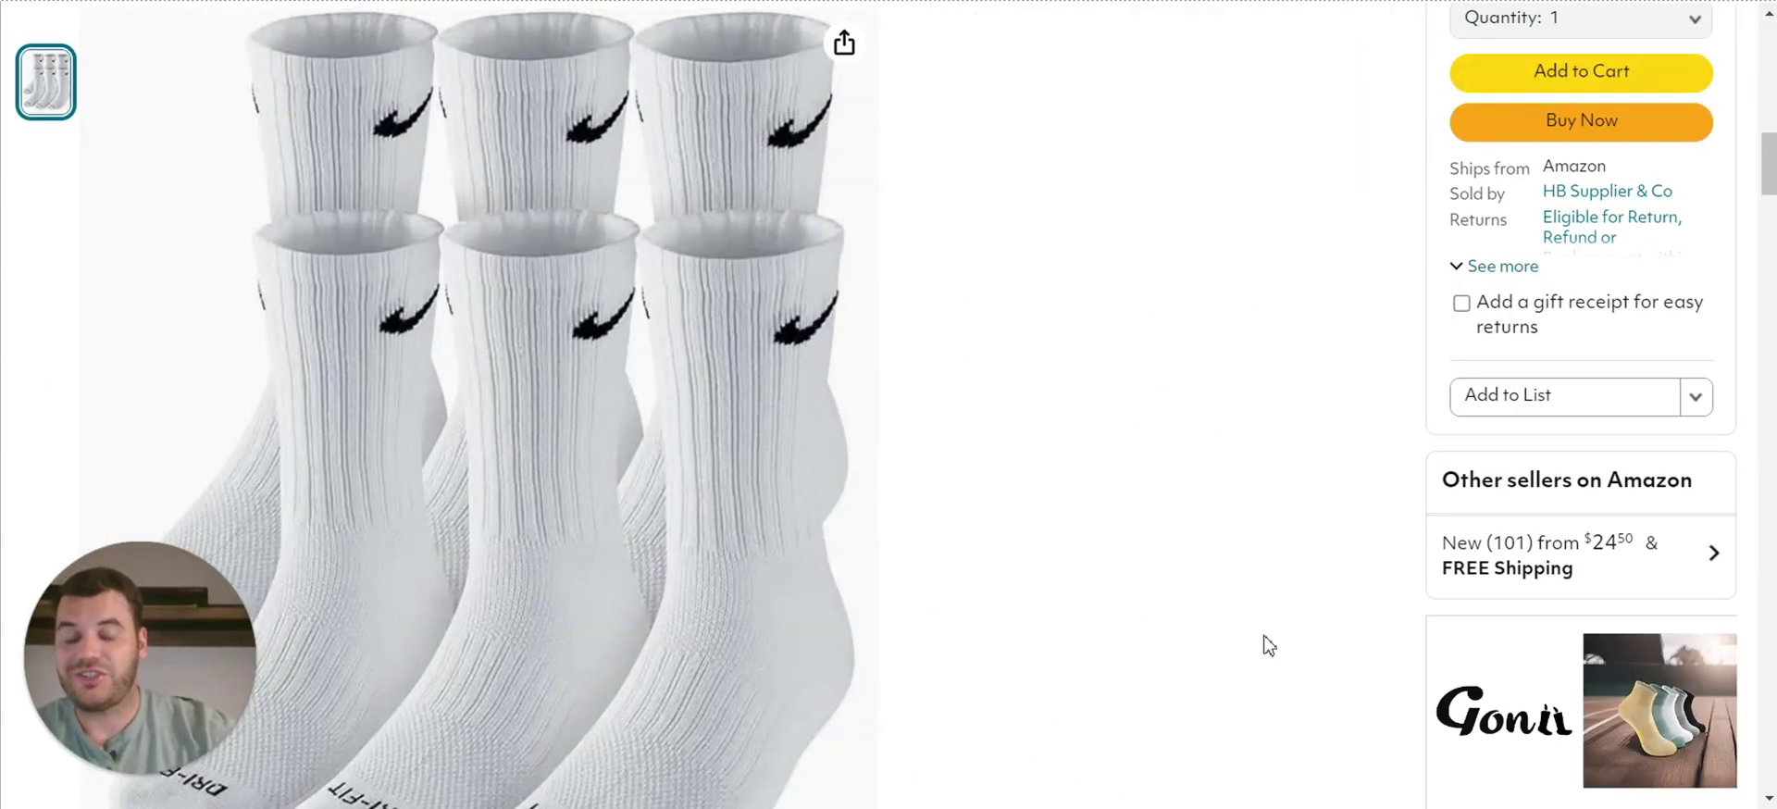
pyautogui.scroll(-5, 1206, 430)
pyautogui.scroll(-5, 1212, 431)
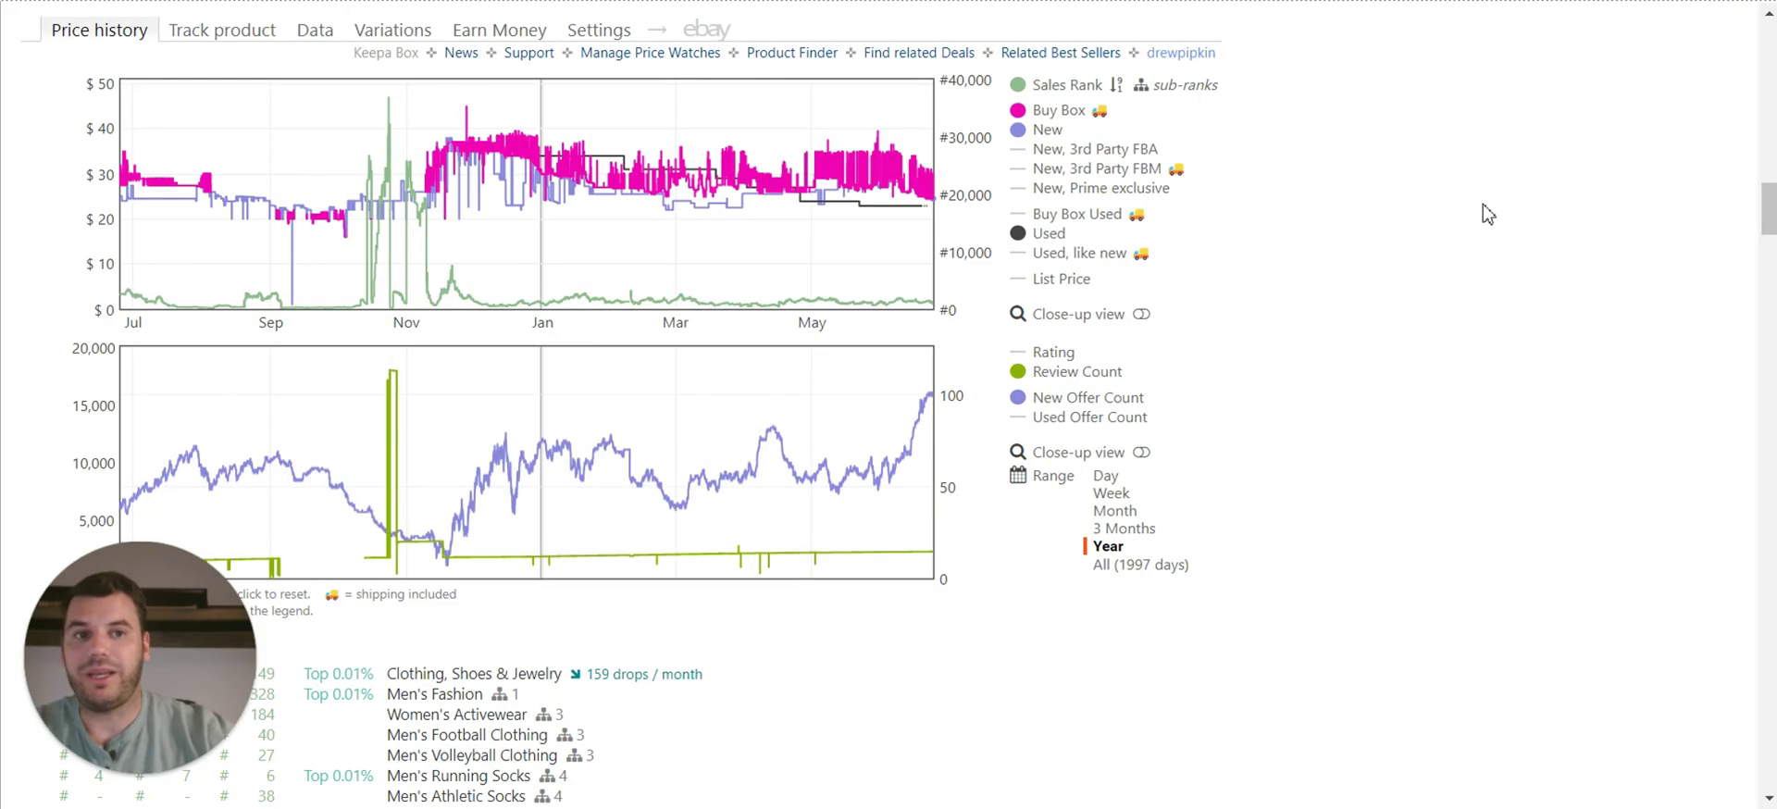
# - Examine the white socks listing's price, past-month purchases, stock, seller and other-seller offers
pyautogui.scroll(10, 1310, 266)
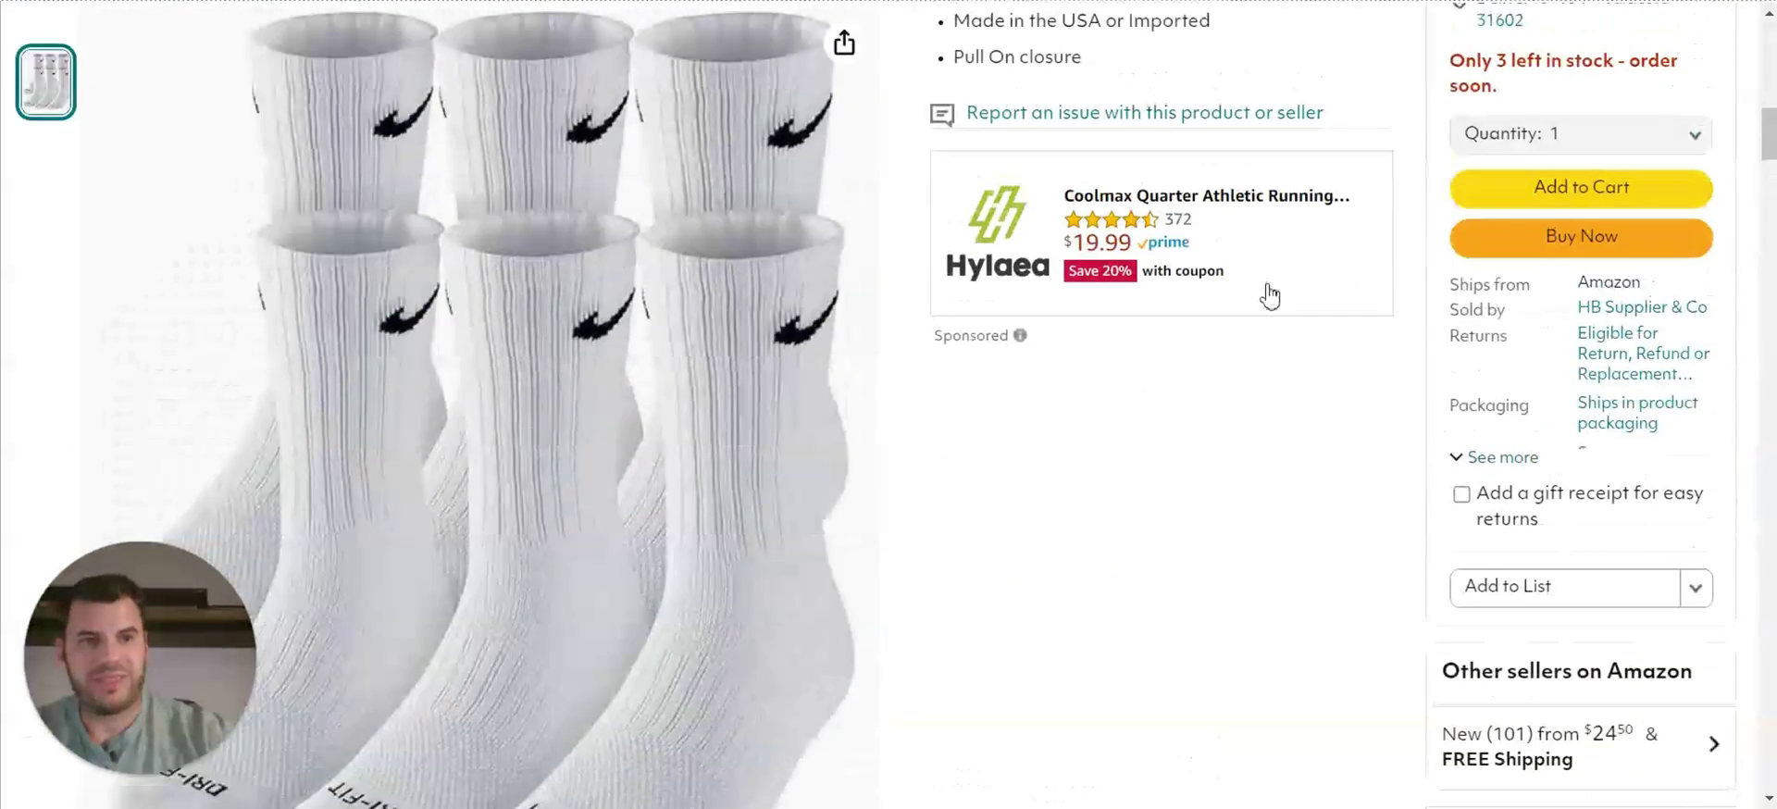
pyautogui.scroll(11, 1314, 282)
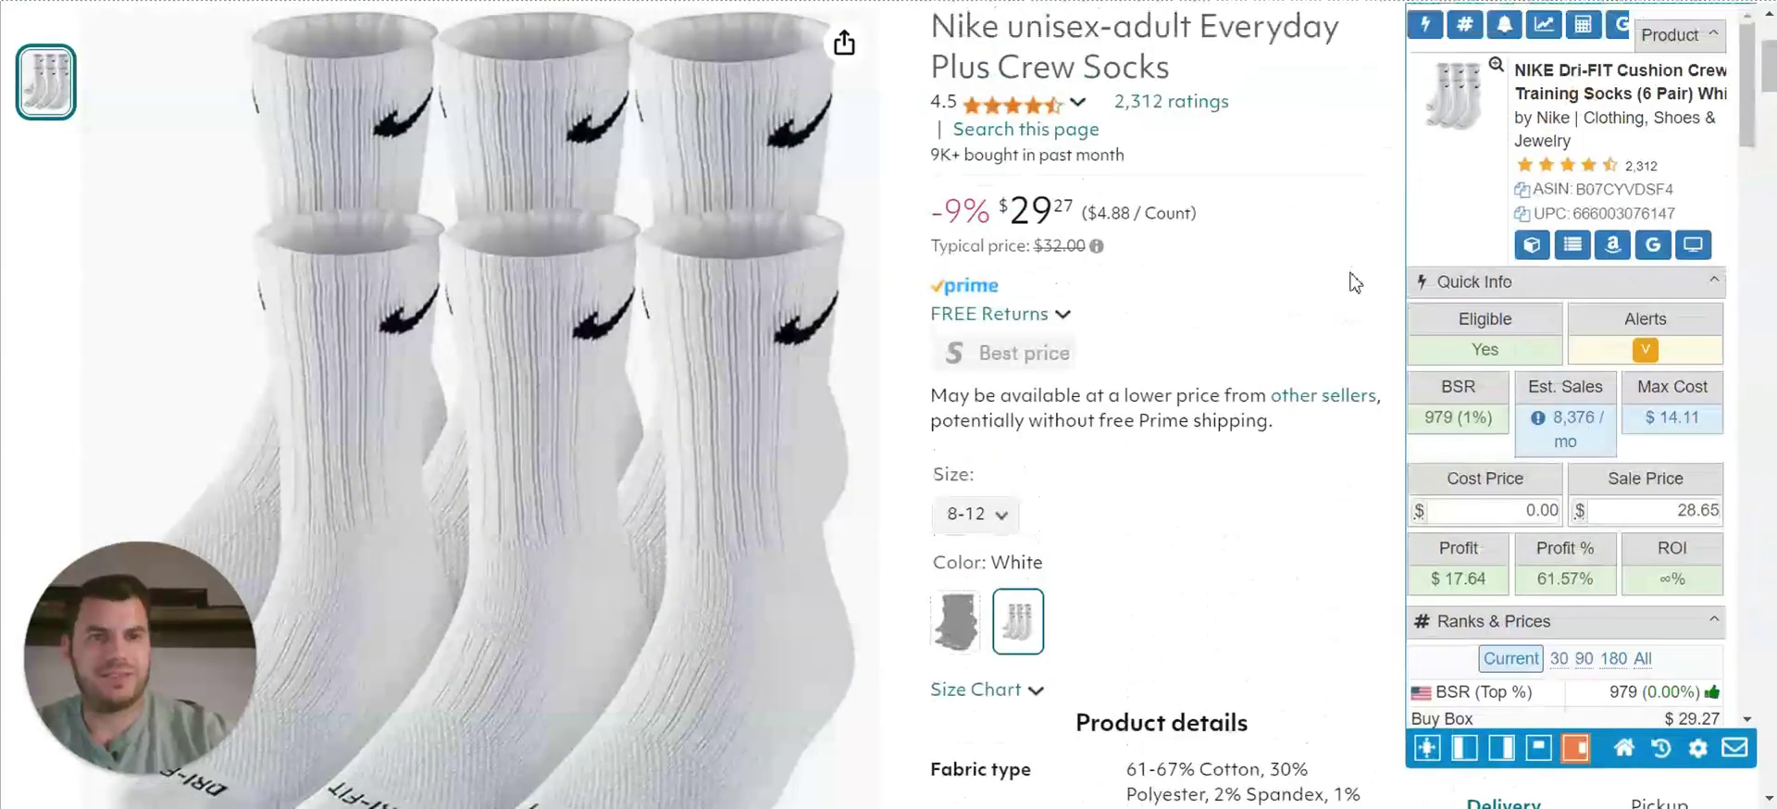
pyautogui.scroll(-6, 1351, 273)
pyautogui.scroll(2, 1374, 298)
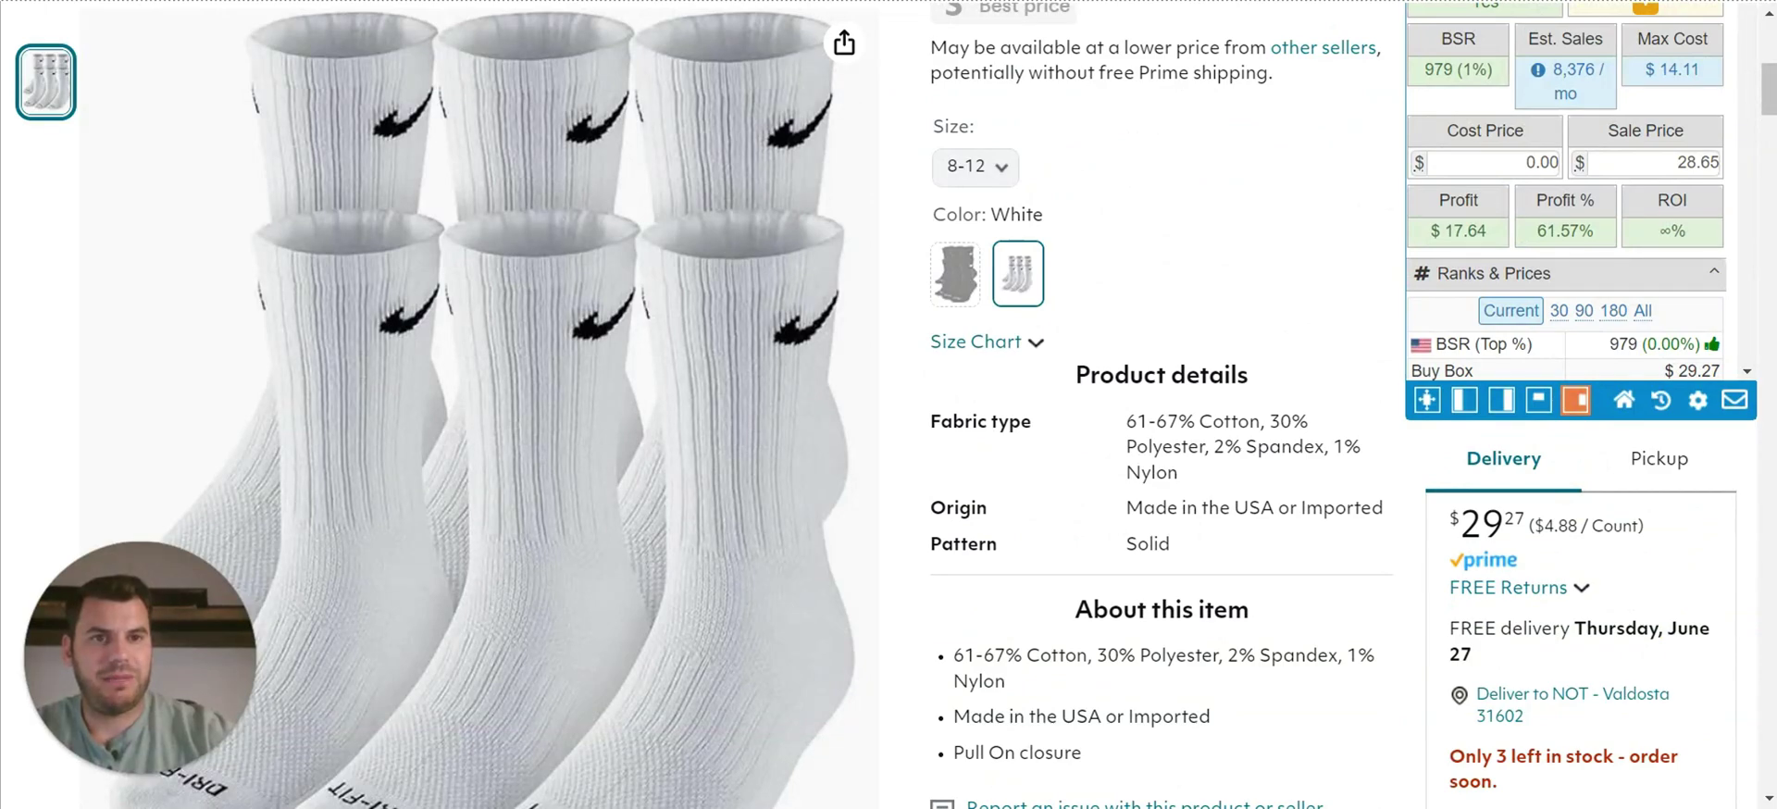
pyautogui.scroll(-4, 1376, 277)
pyautogui.scroll(10, 1385, 213)
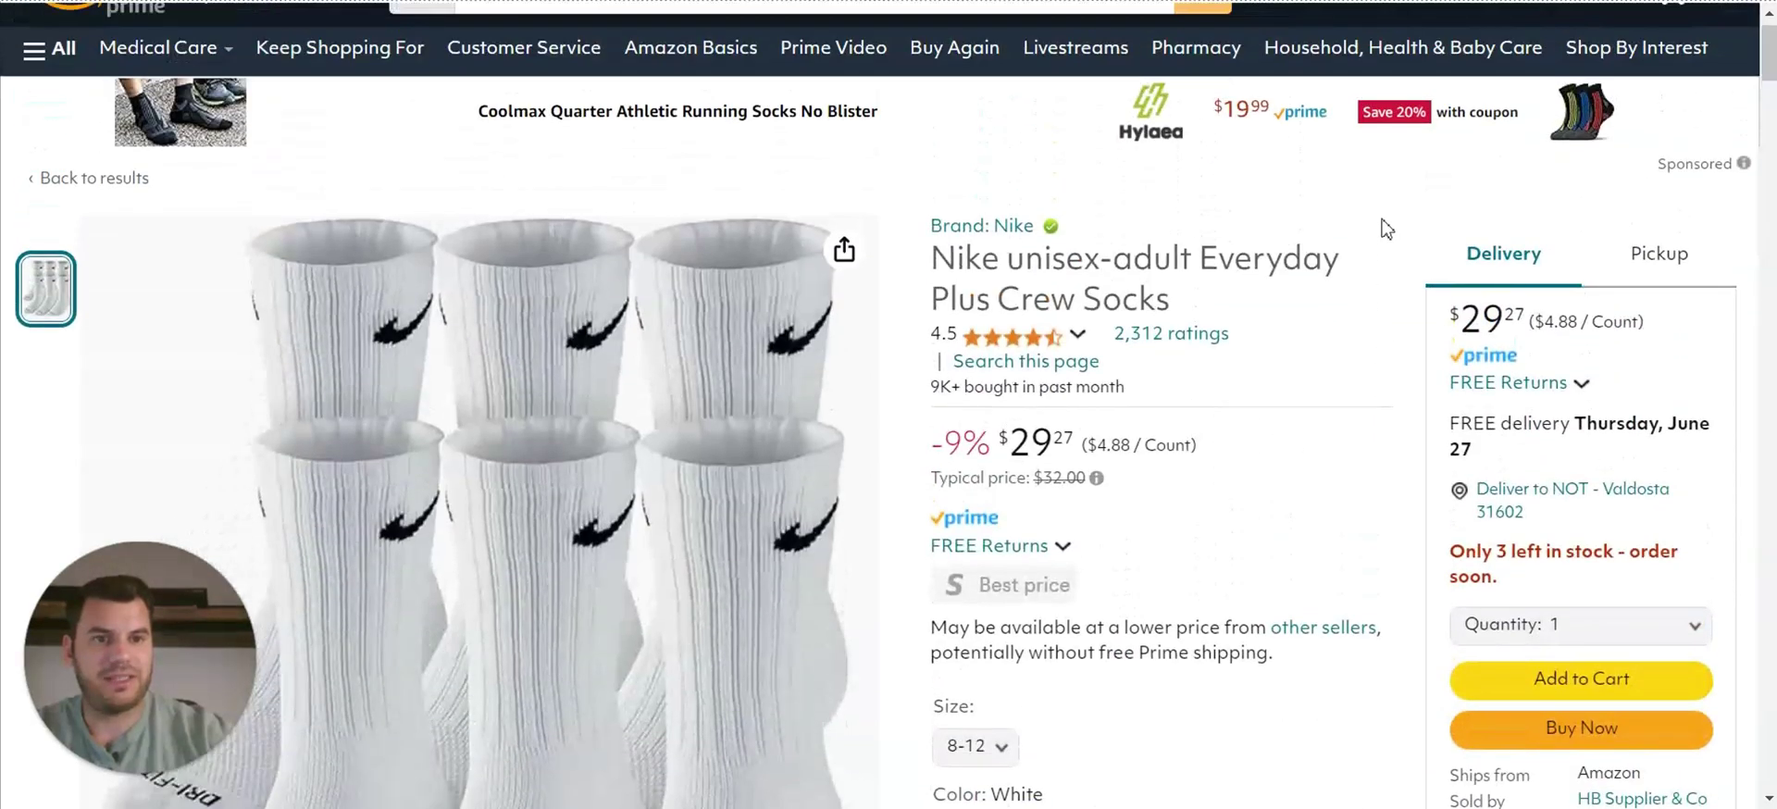
pyautogui.scroll(-1, 1384, 219)
pyautogui.scroll(-10, 1118, 185)
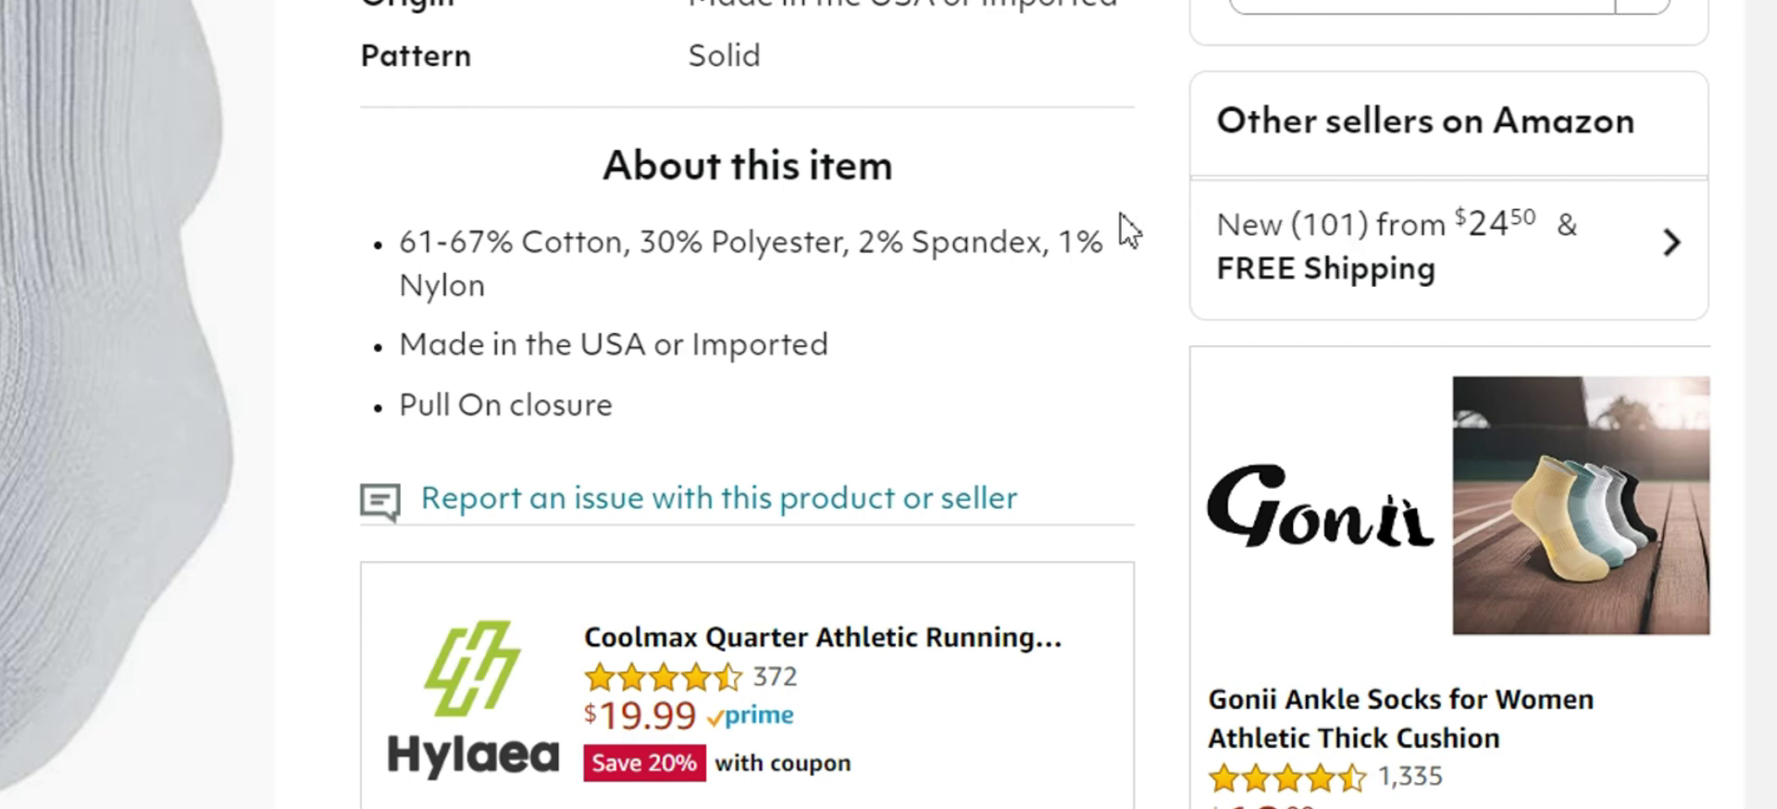
pyautogui.scroll(10, 1119, 213)
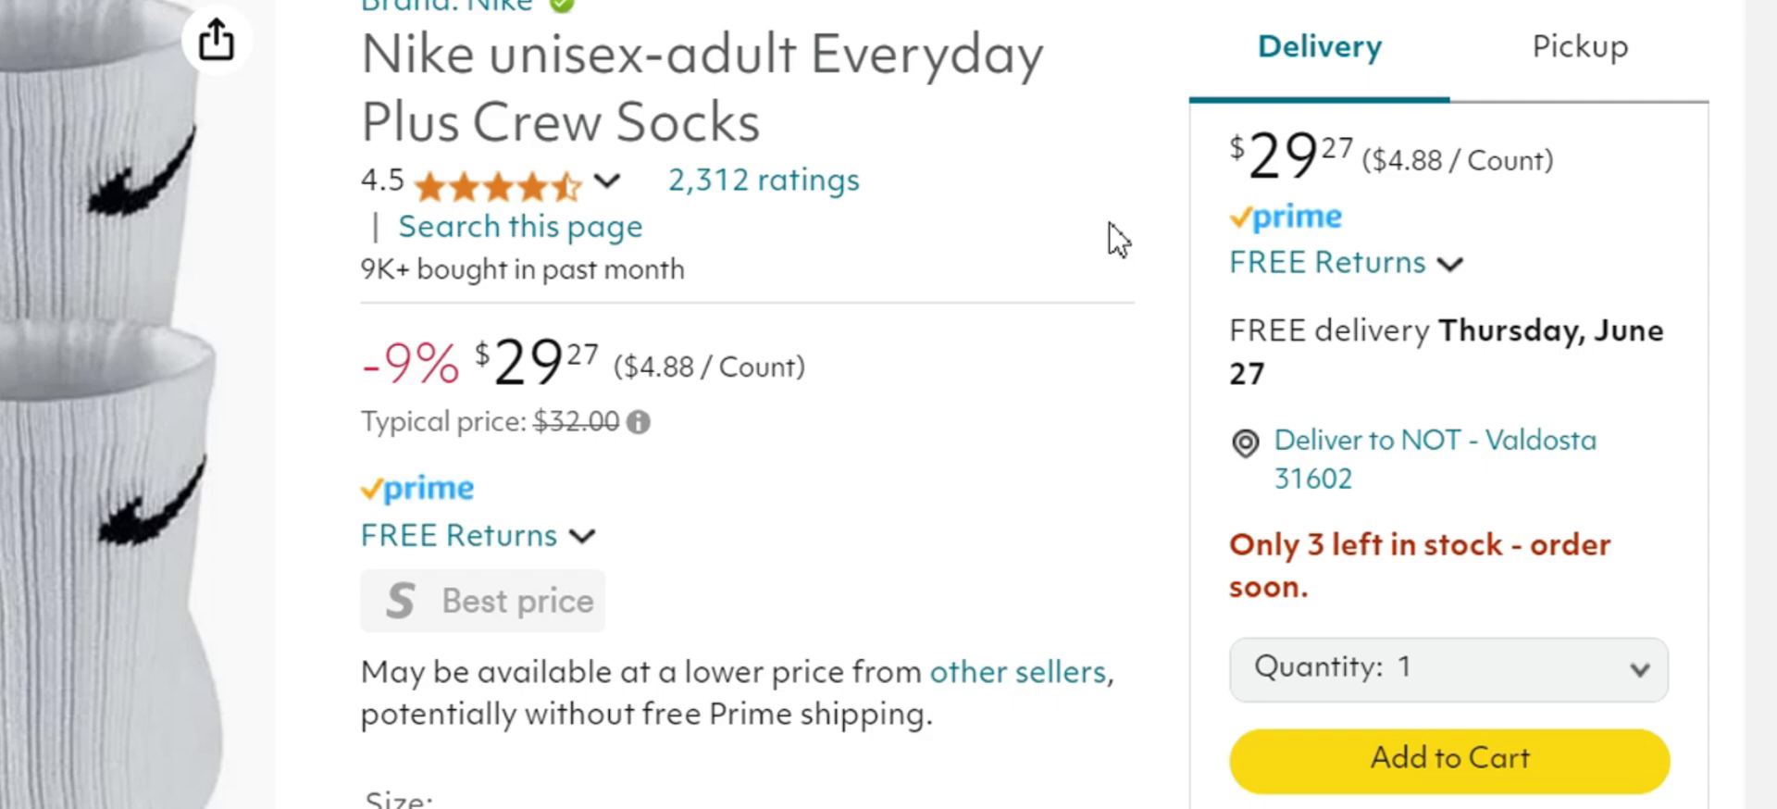
pyautogui.scroll(-5, 1120, 213)
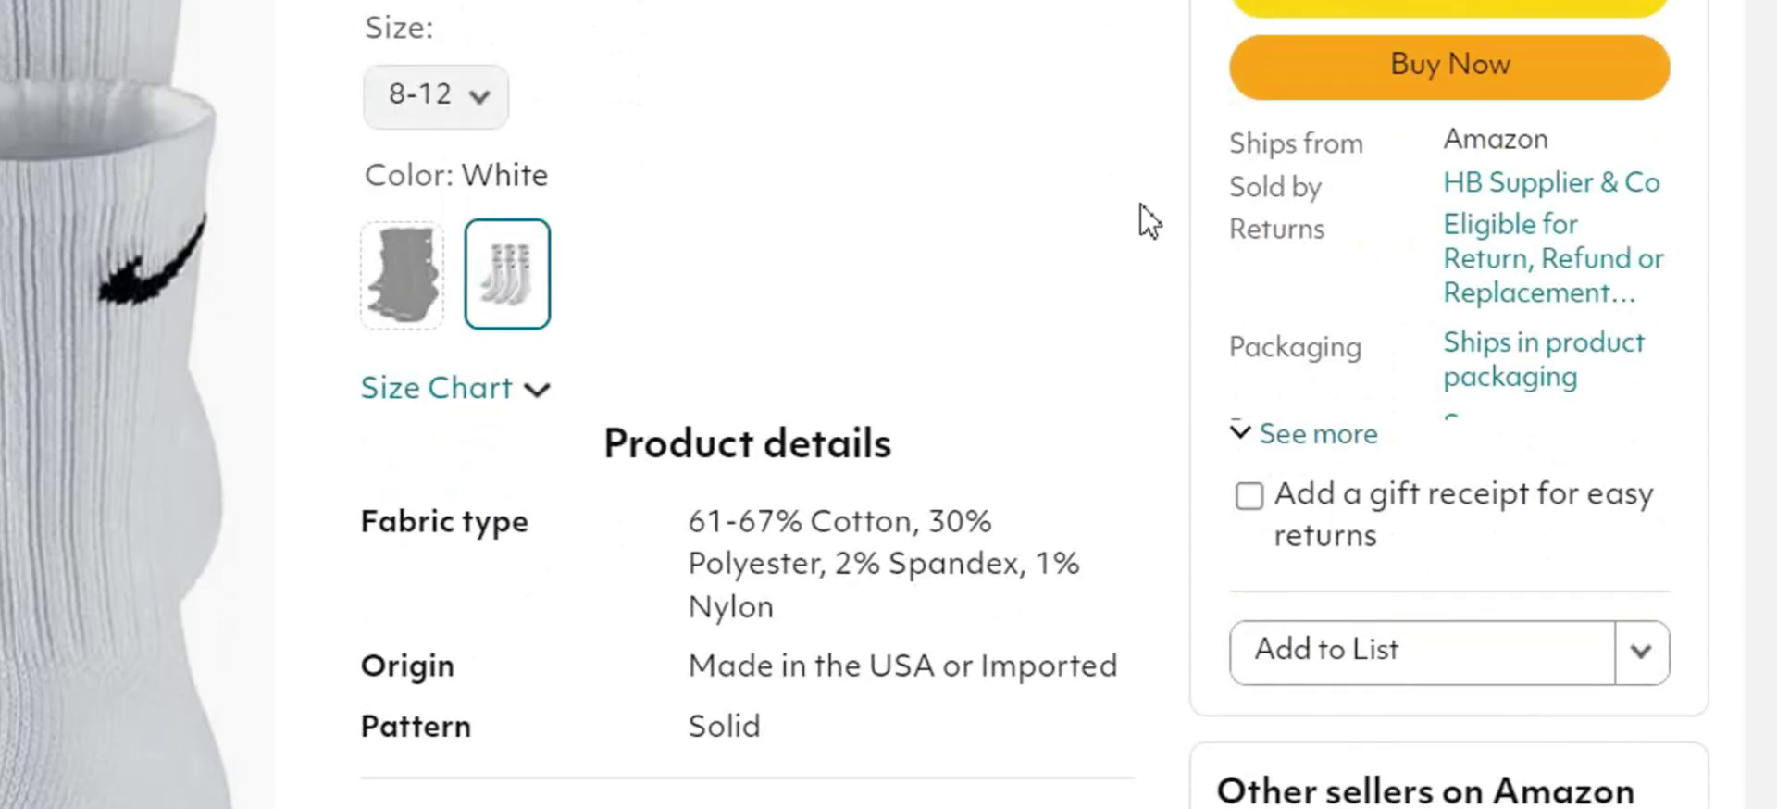
pyautogui.scroll(-5, 1140, 204)
pyautogui.scroll(10, 1140, 203)
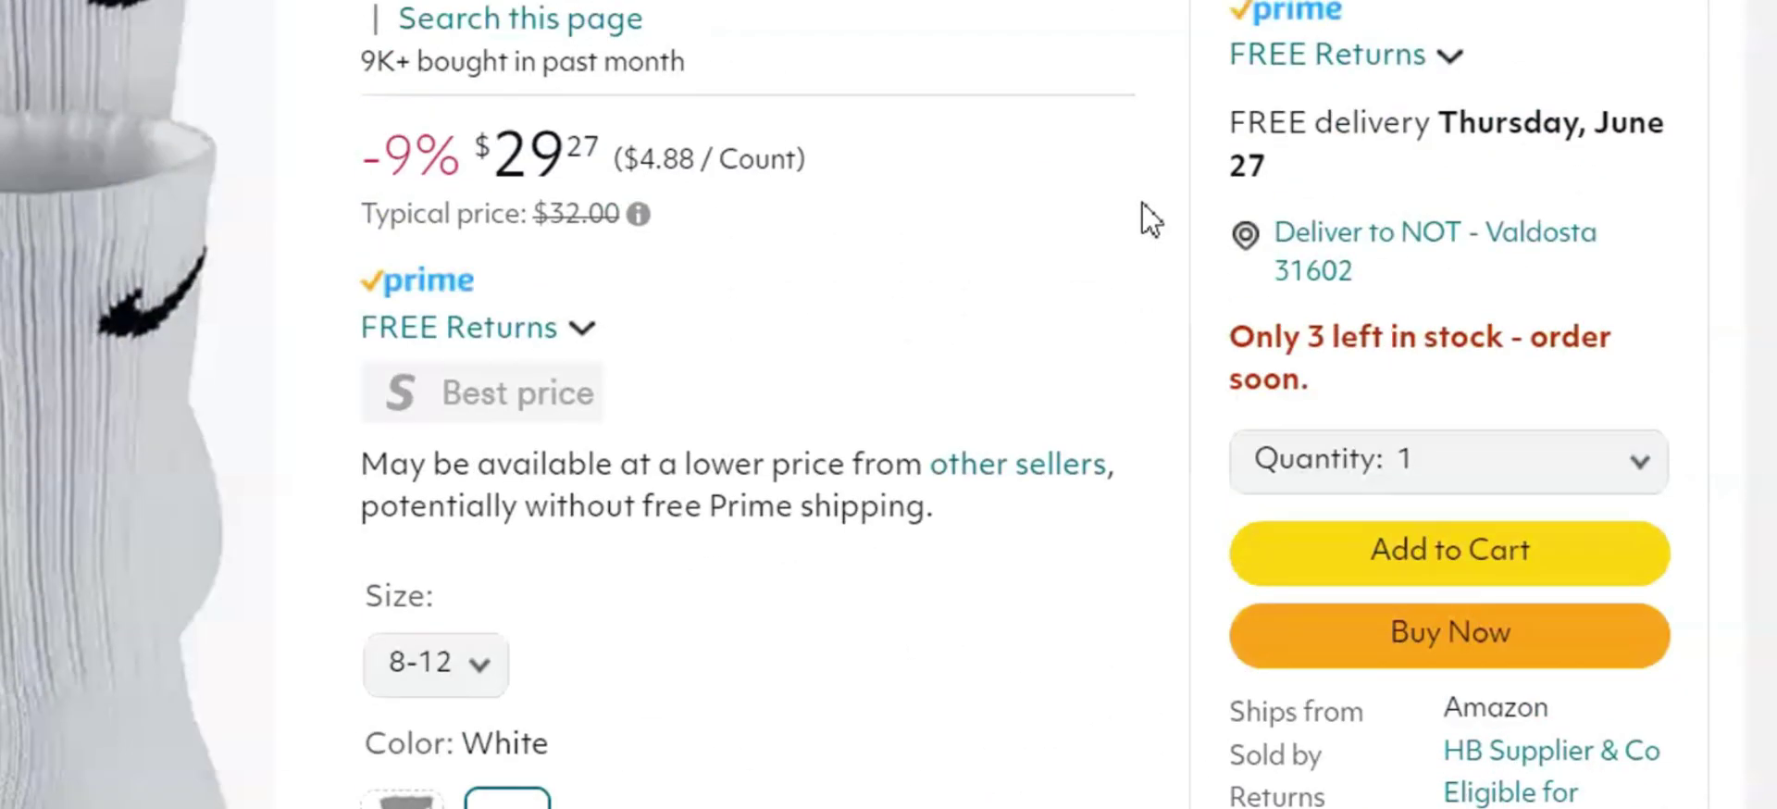
pyautogui.scroll(-5, 1142, 202)
pyautogui.scroll(7, 1170, 504)
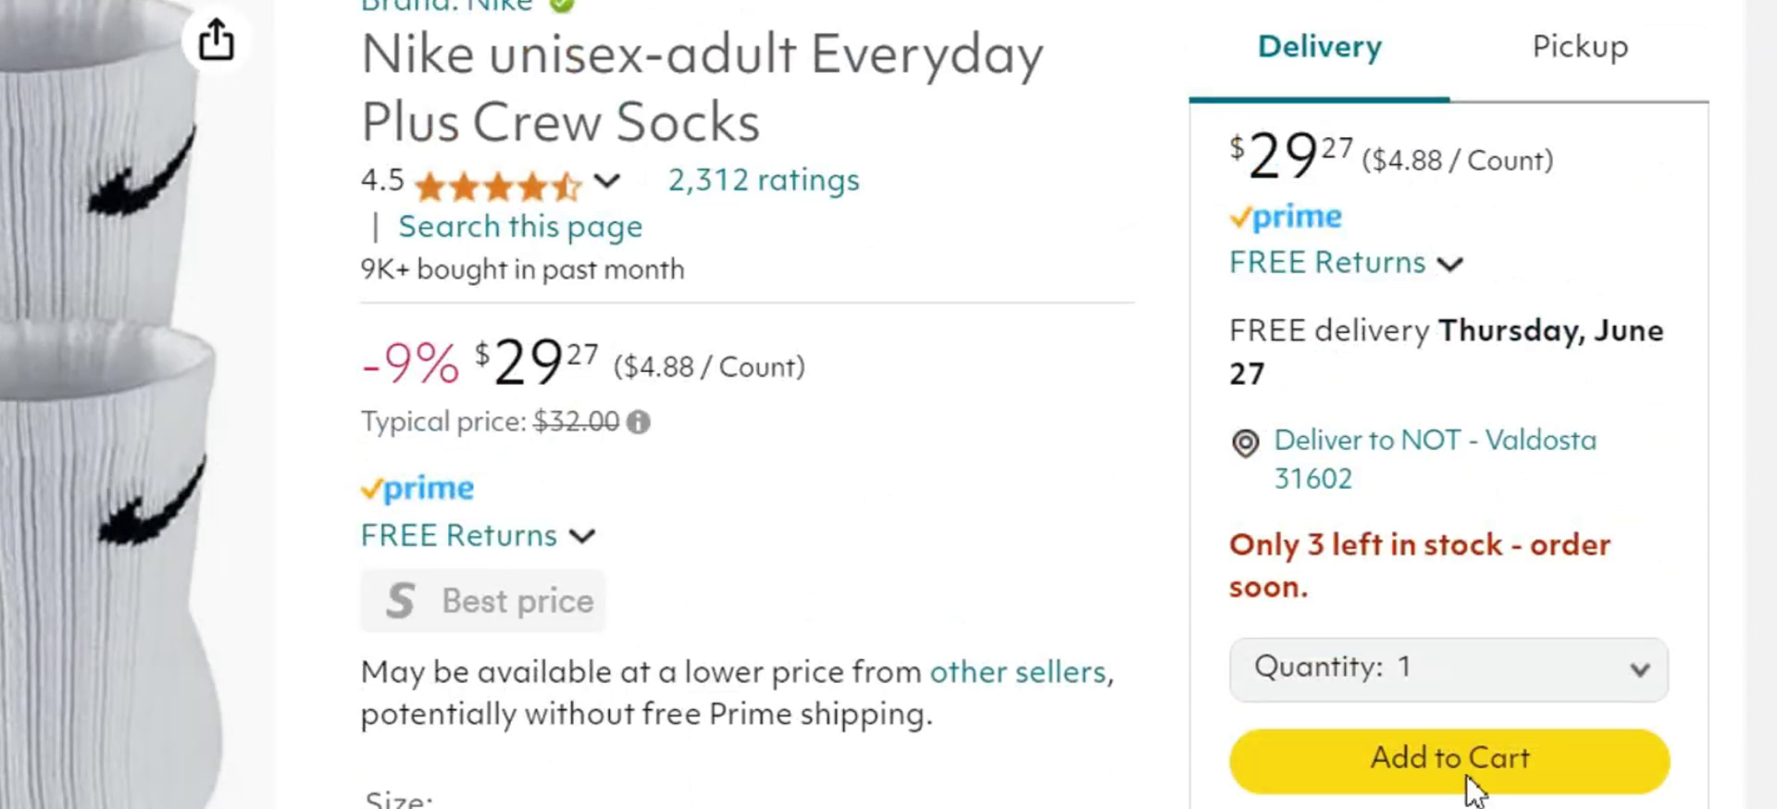
# - Zoom the price history chart to May through early June to inspect a June 9 Buy Box offer, and reset the range to Year
pyautogui.scroll(-10, 1046, 374)
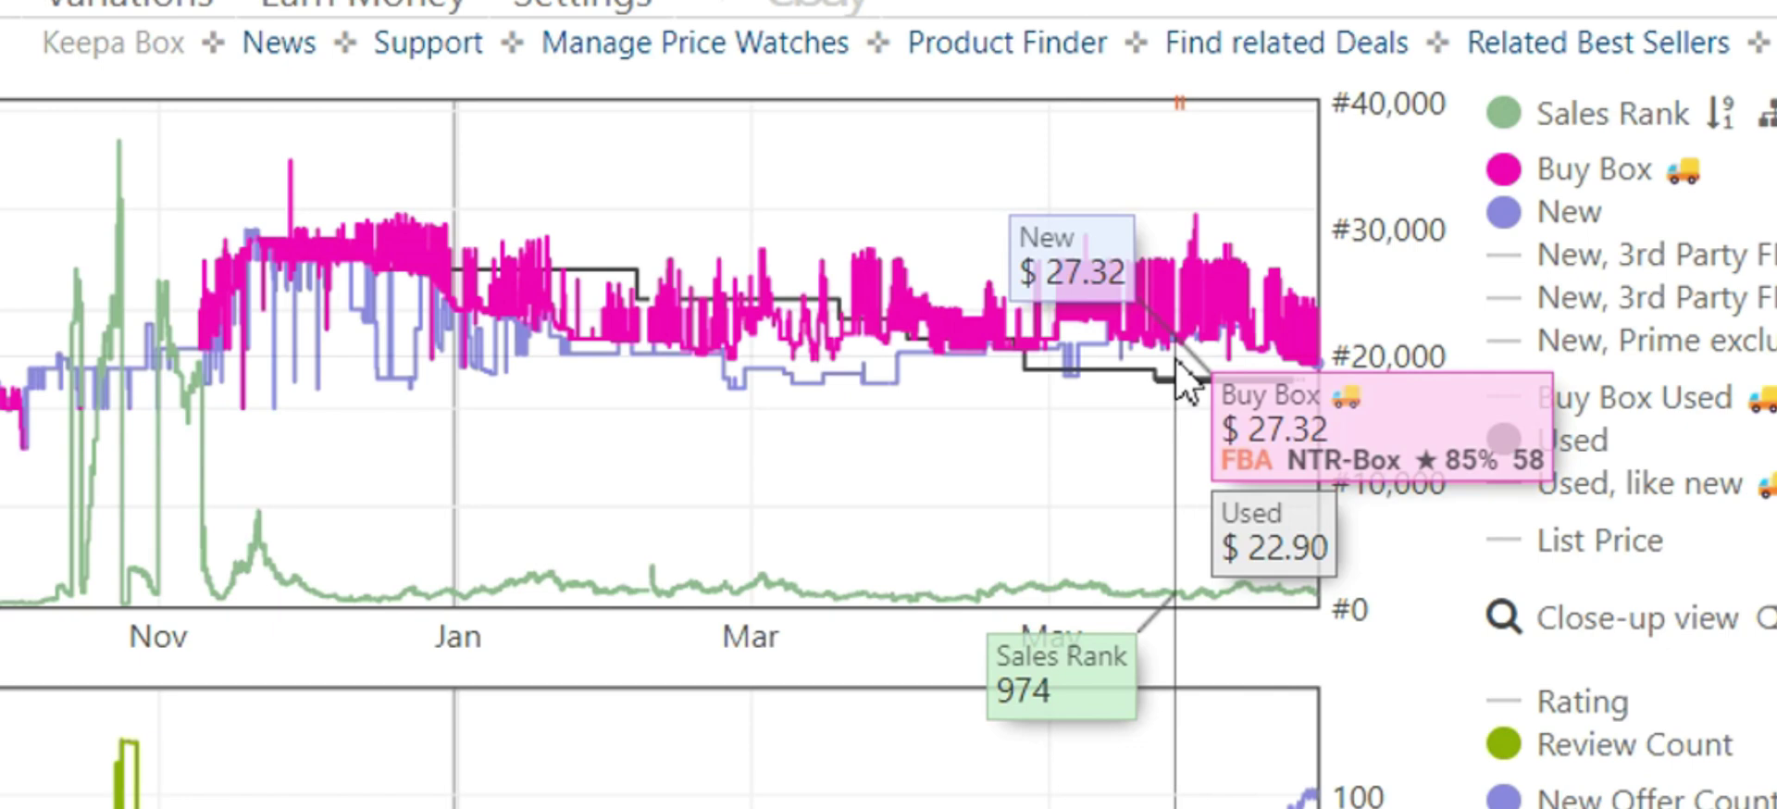
pyautogui.moveTo(1055, 365); pyautogui.dragTo(1268, 370)
pyautogui.click(1268, 370)
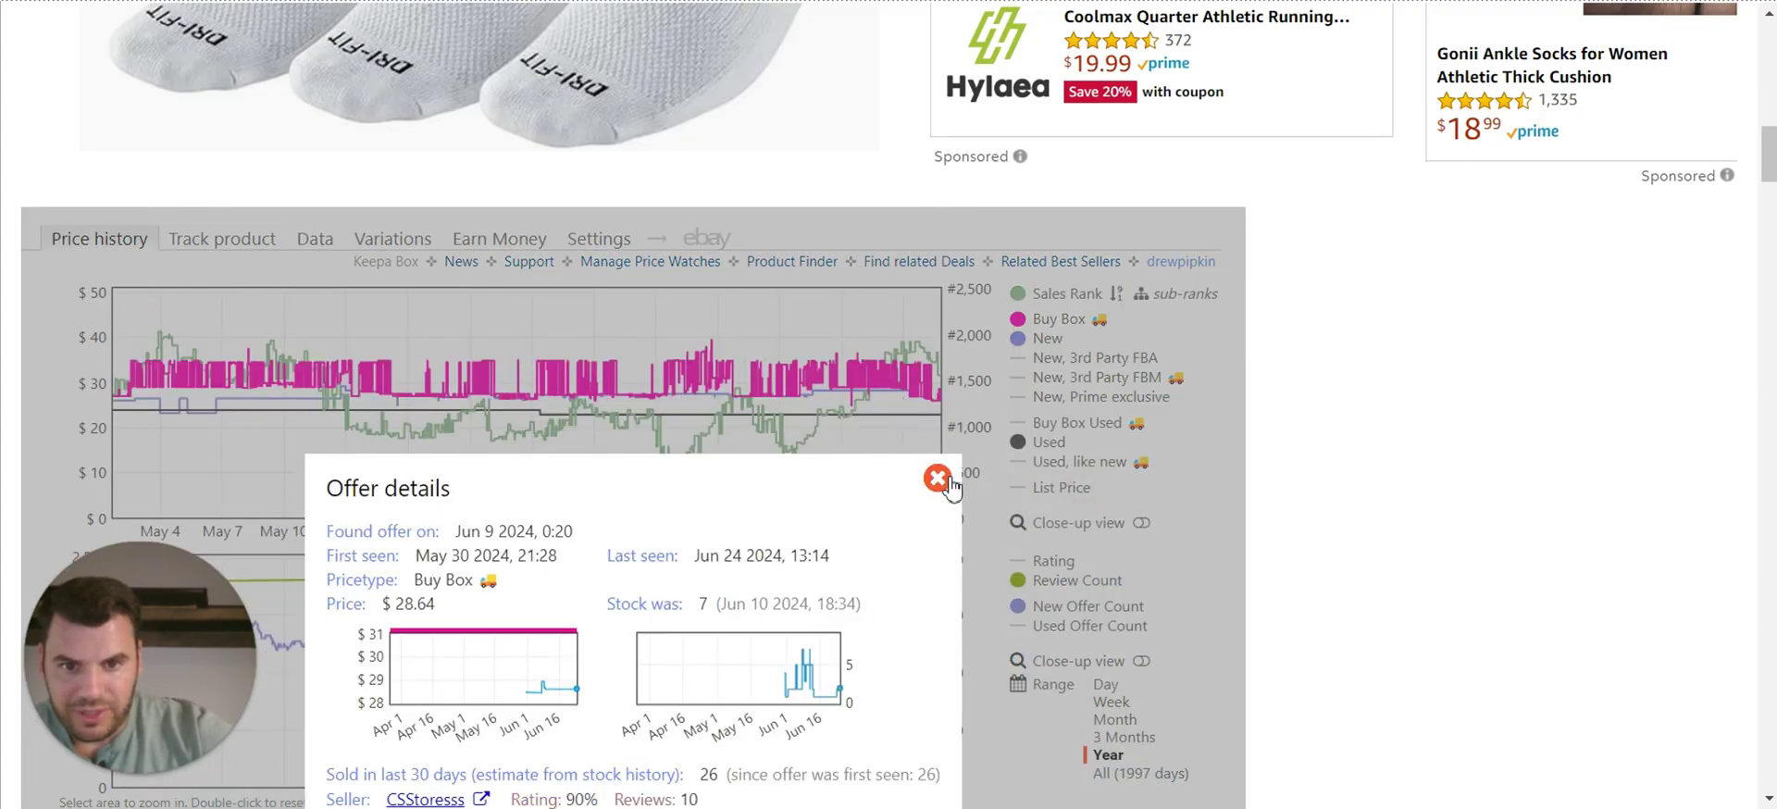
pyautogui.click(946, 479)
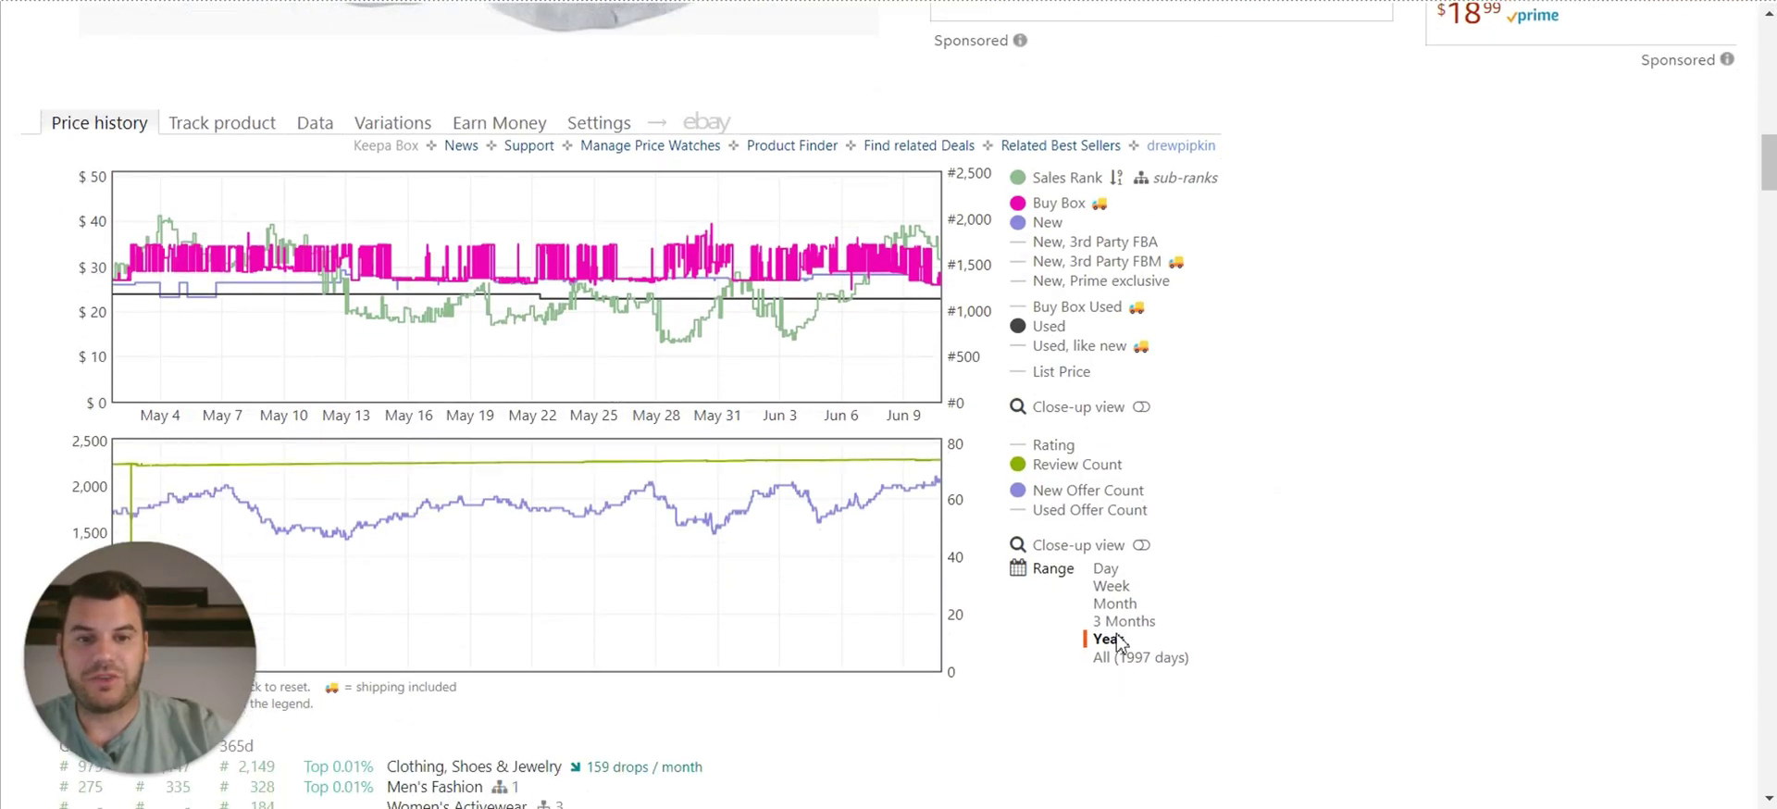
pyautogui.click(1109, 641)
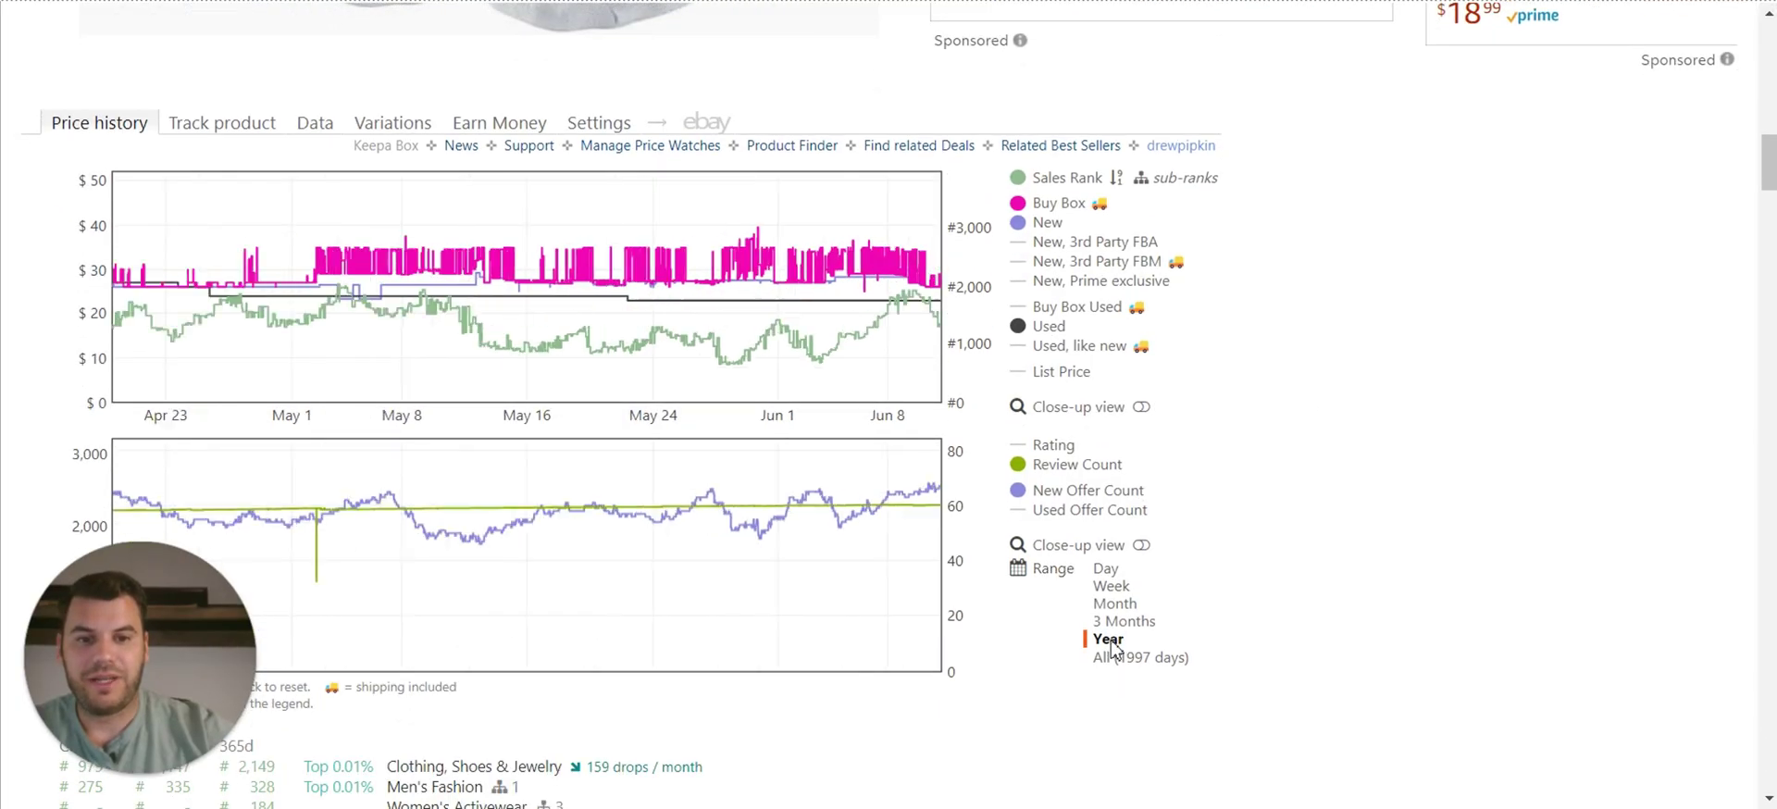
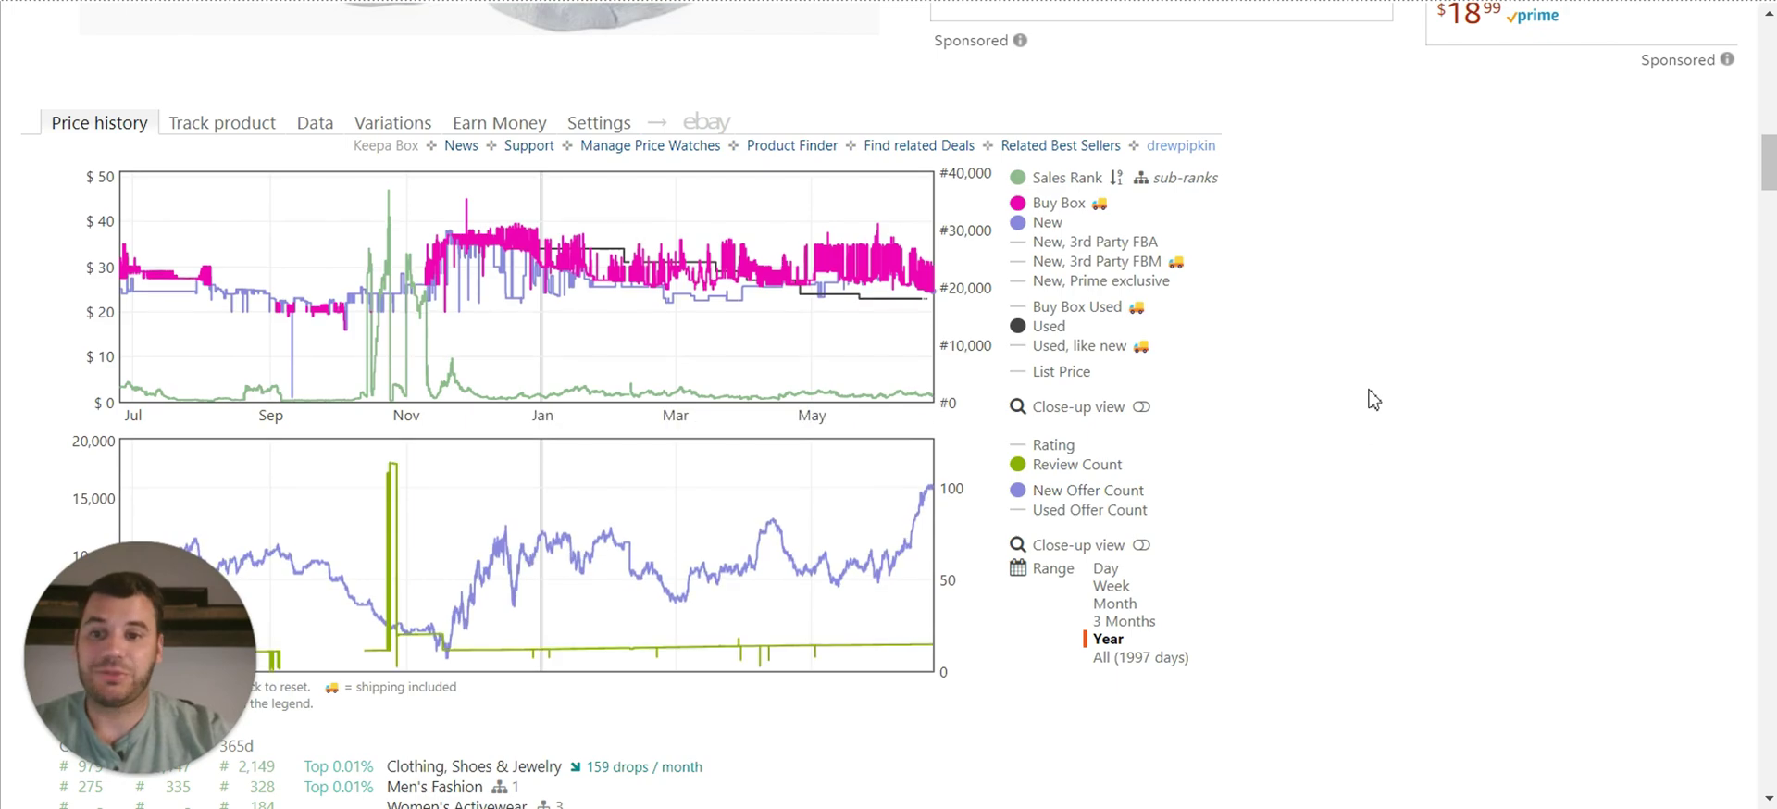
# - Test a cost price of $12 for the white socks in the SellerAmp calculator, and set it to $13
pyautogui.scroll(5, 1266, 270)
pyautogui.scroll(8, 1266, 270)
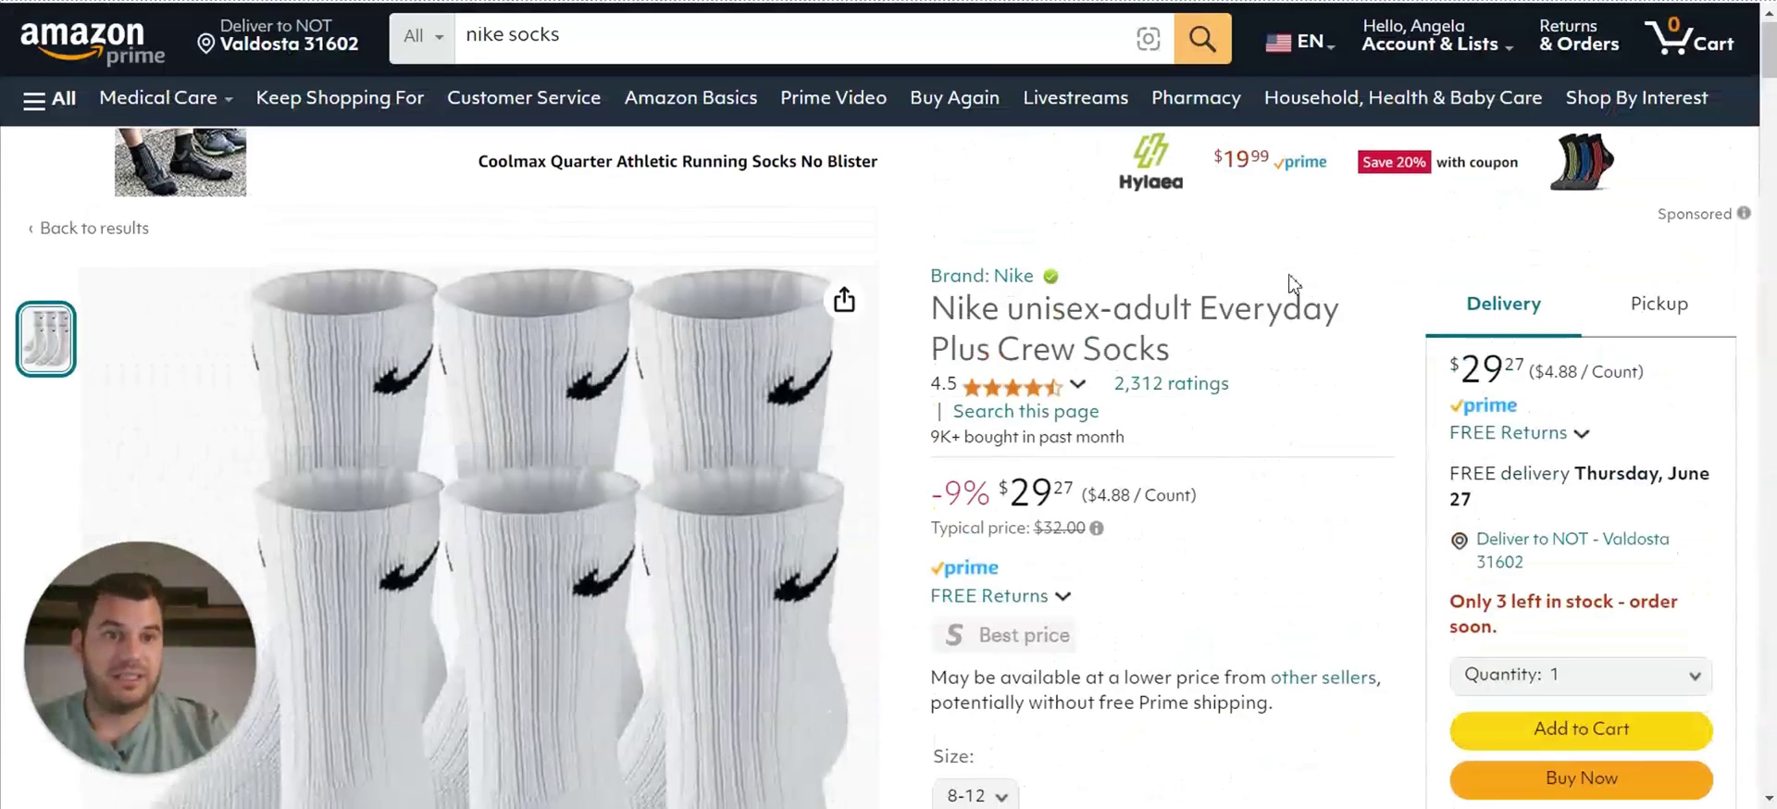
pyautogui.scroll(-4, 1368, 341)
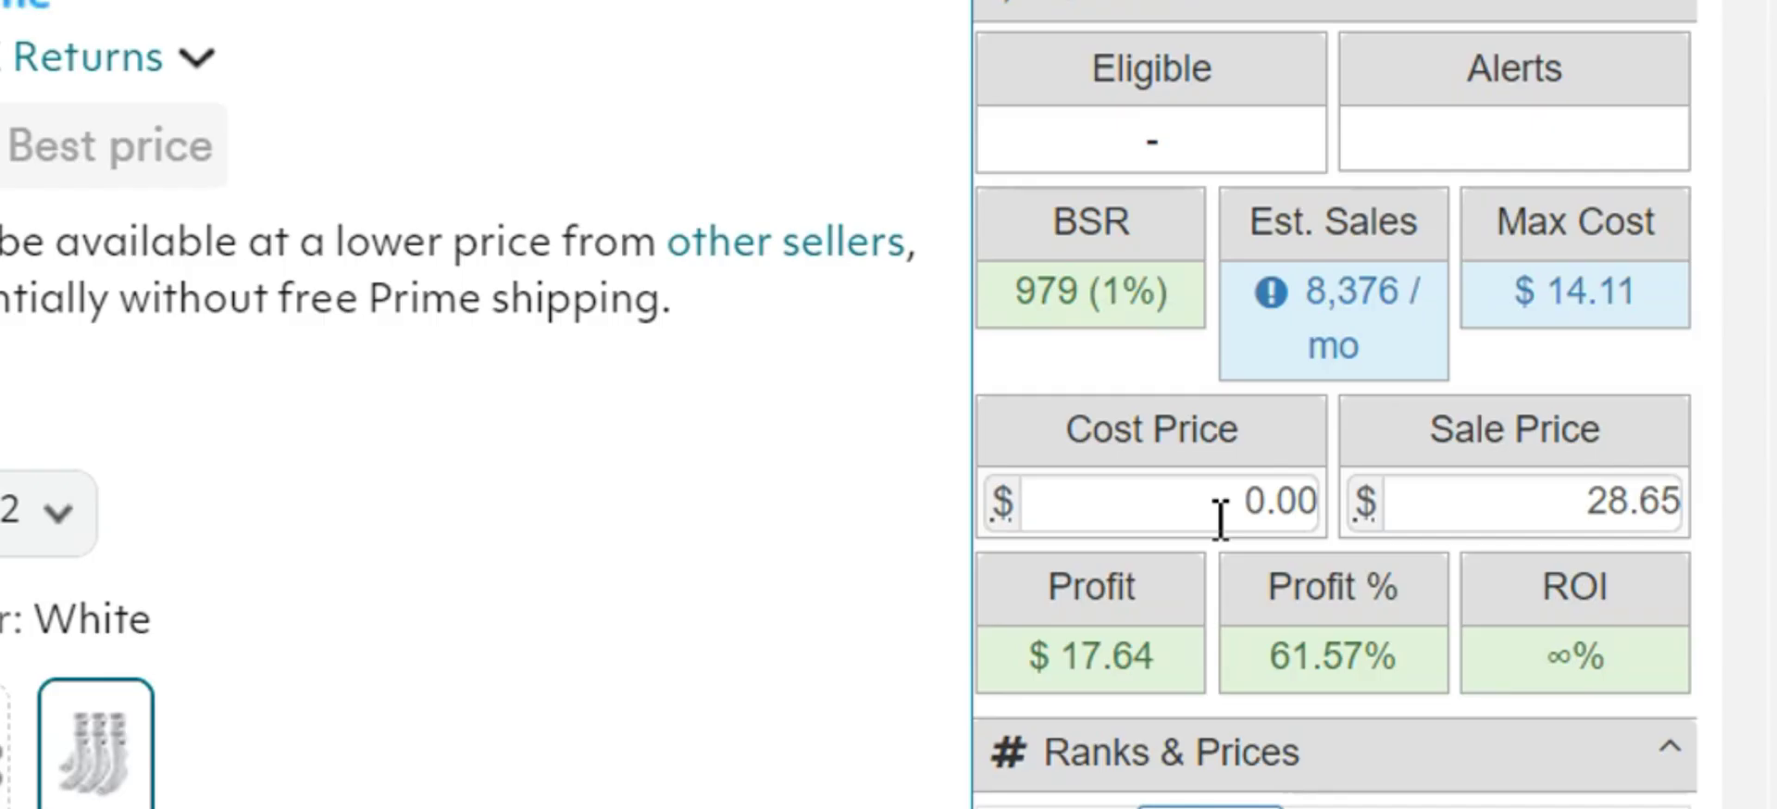
pyautogui.click(1221, 518)
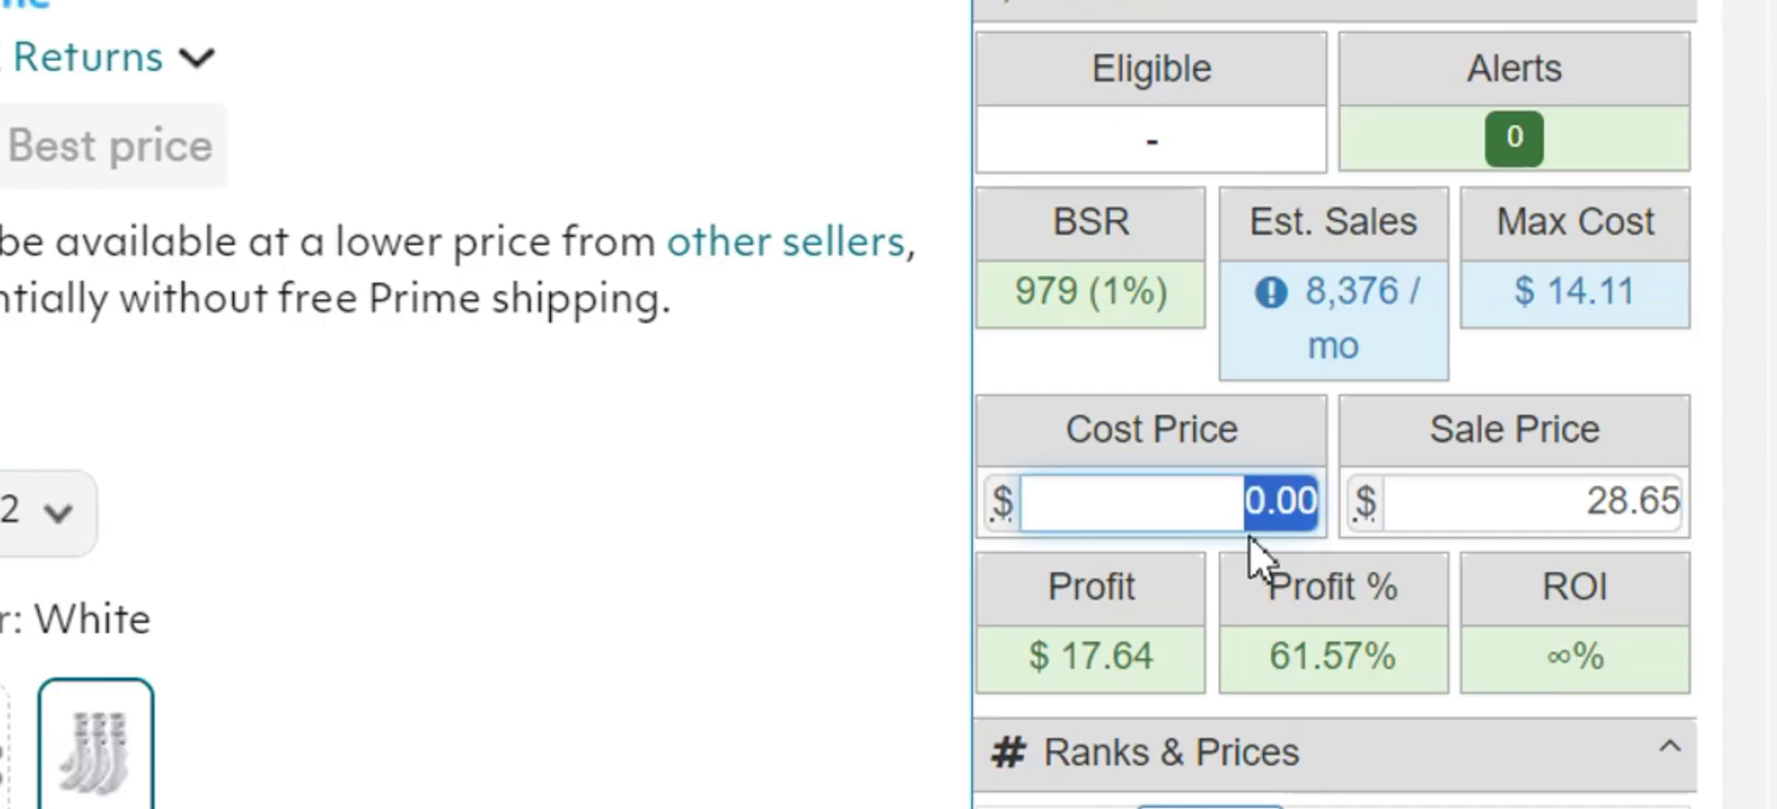
pyautogui.write('2')
pyautogui.click(1247, 501)
pyautogui.write('12')
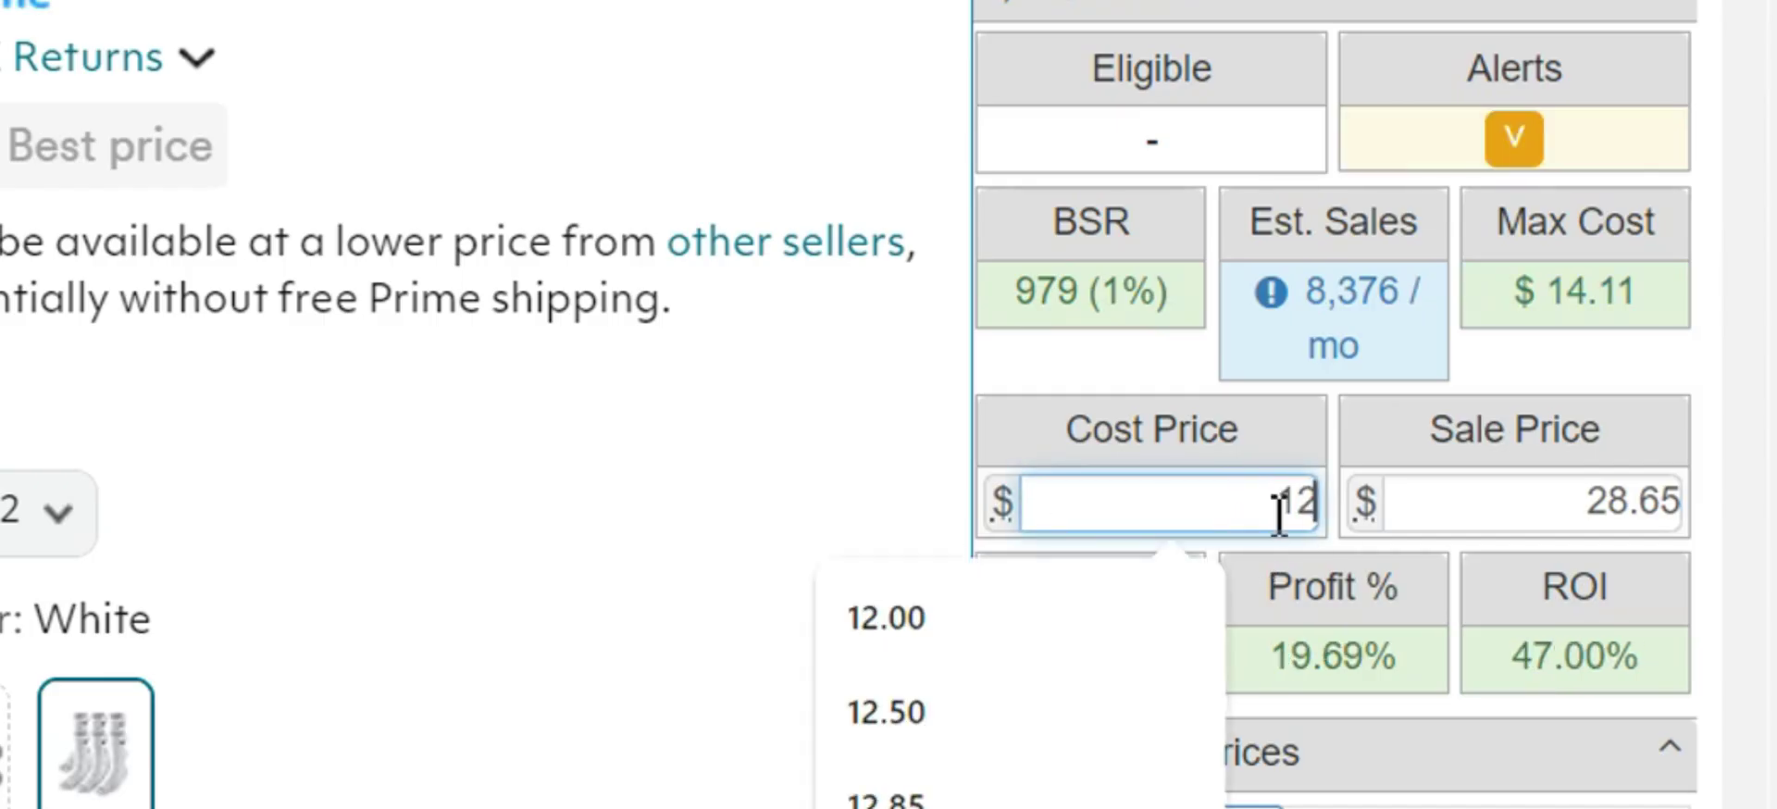
pyautogui.doubleClick(1243, 505)
pyautogui.write('13')
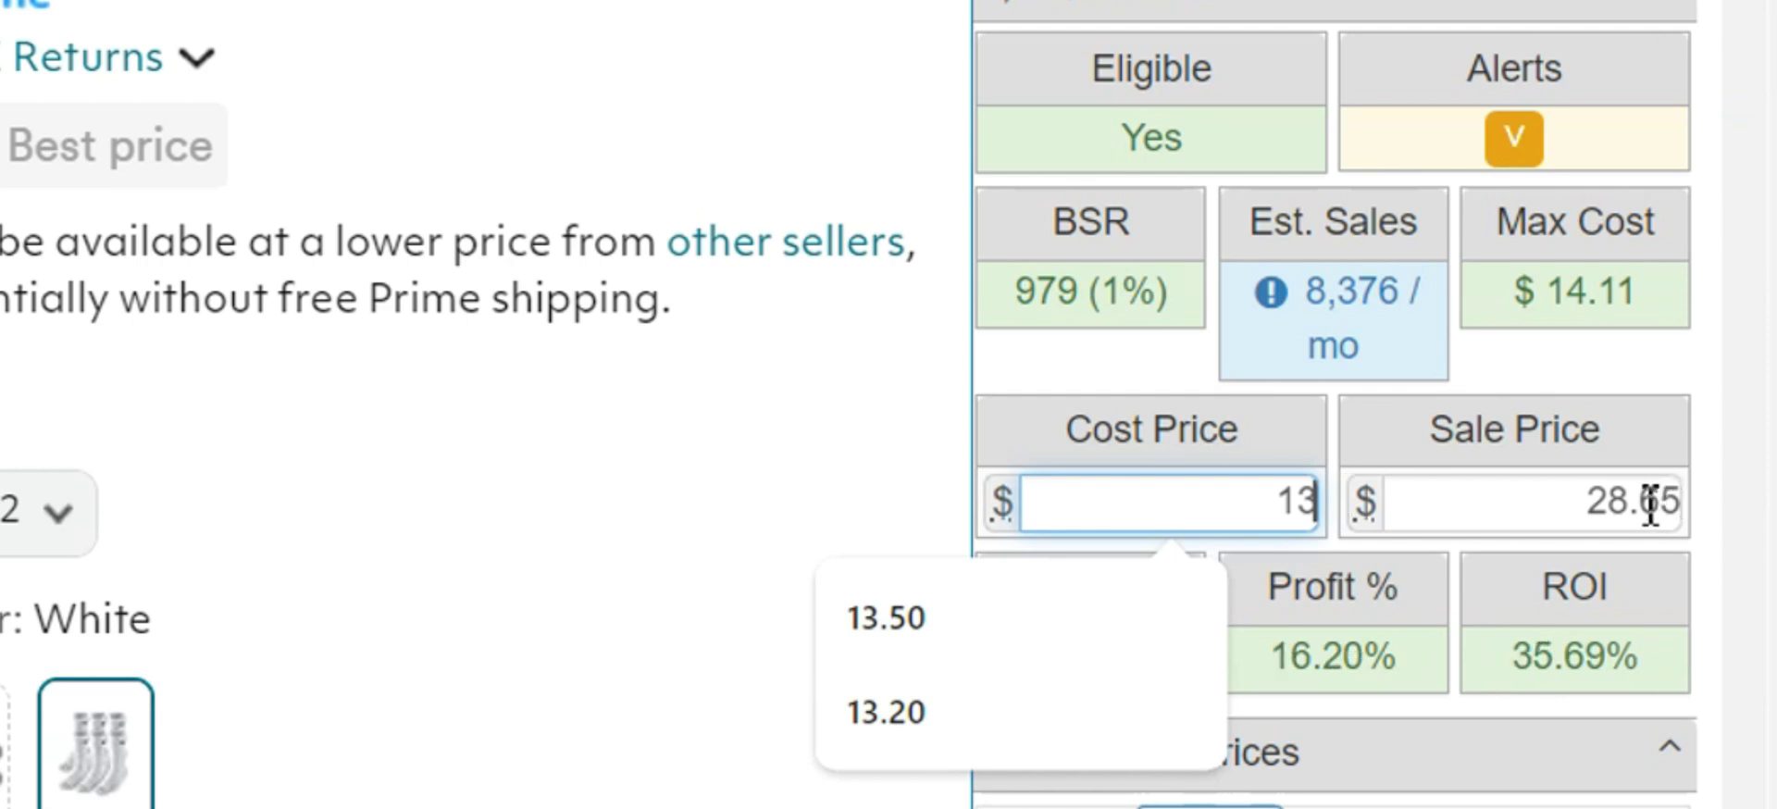
# - Set the sale price to $34 in the SellerAmp calculator and highlight the profit amount
pyautogui.click(1646, 500)
pyautogui.write('34')
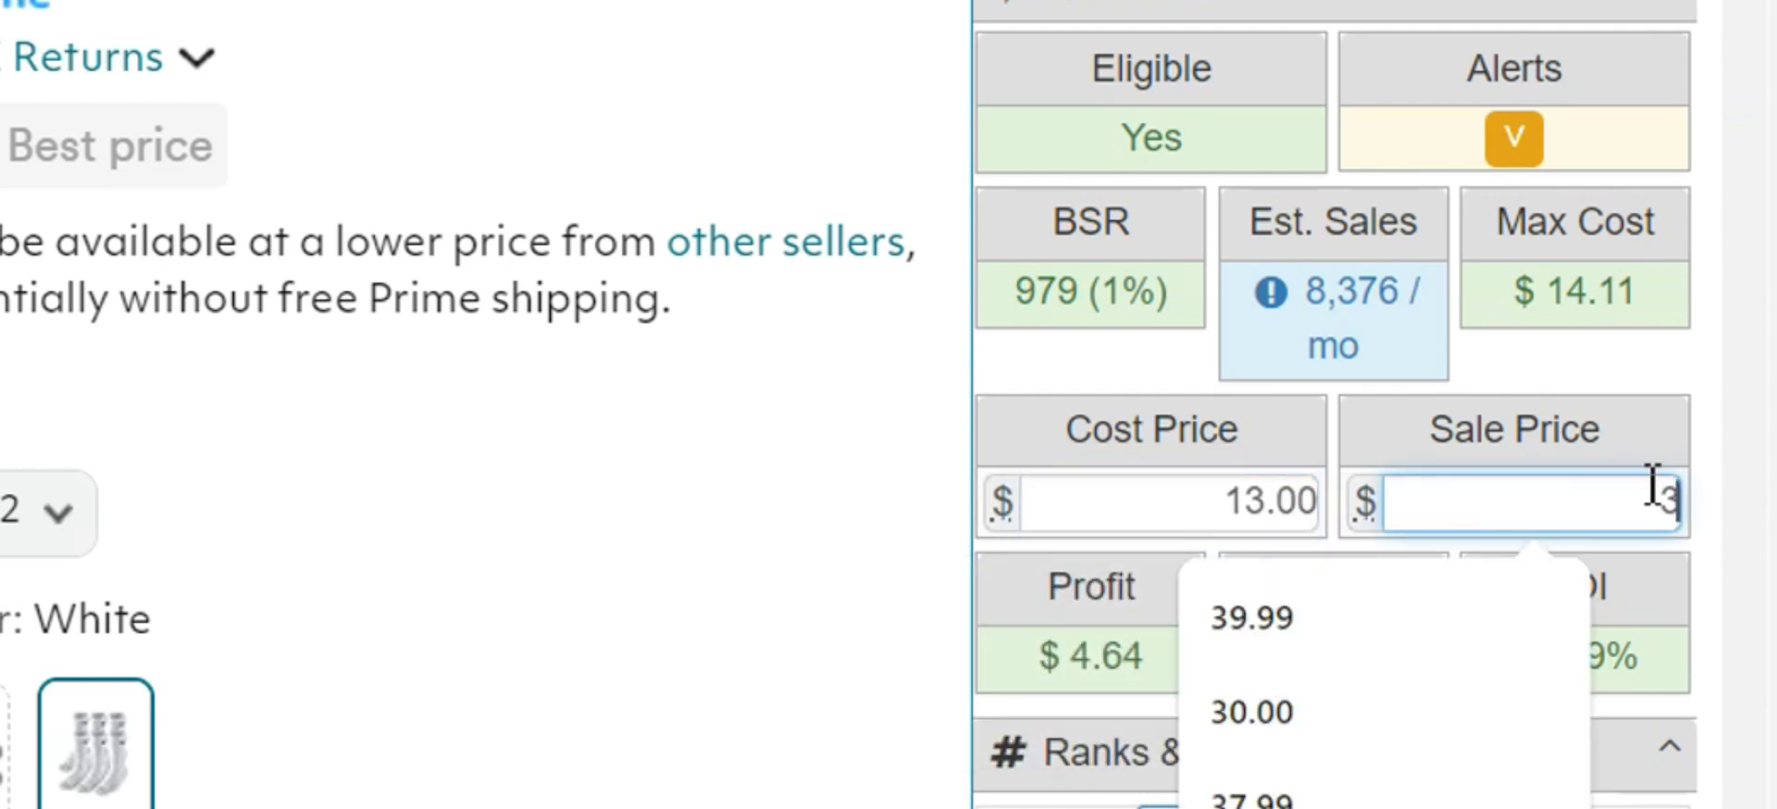
pyautogui.click(1187, 684)
pyautogui.moveTo(1187, 685); pyautogui.dragTo(738, 658)
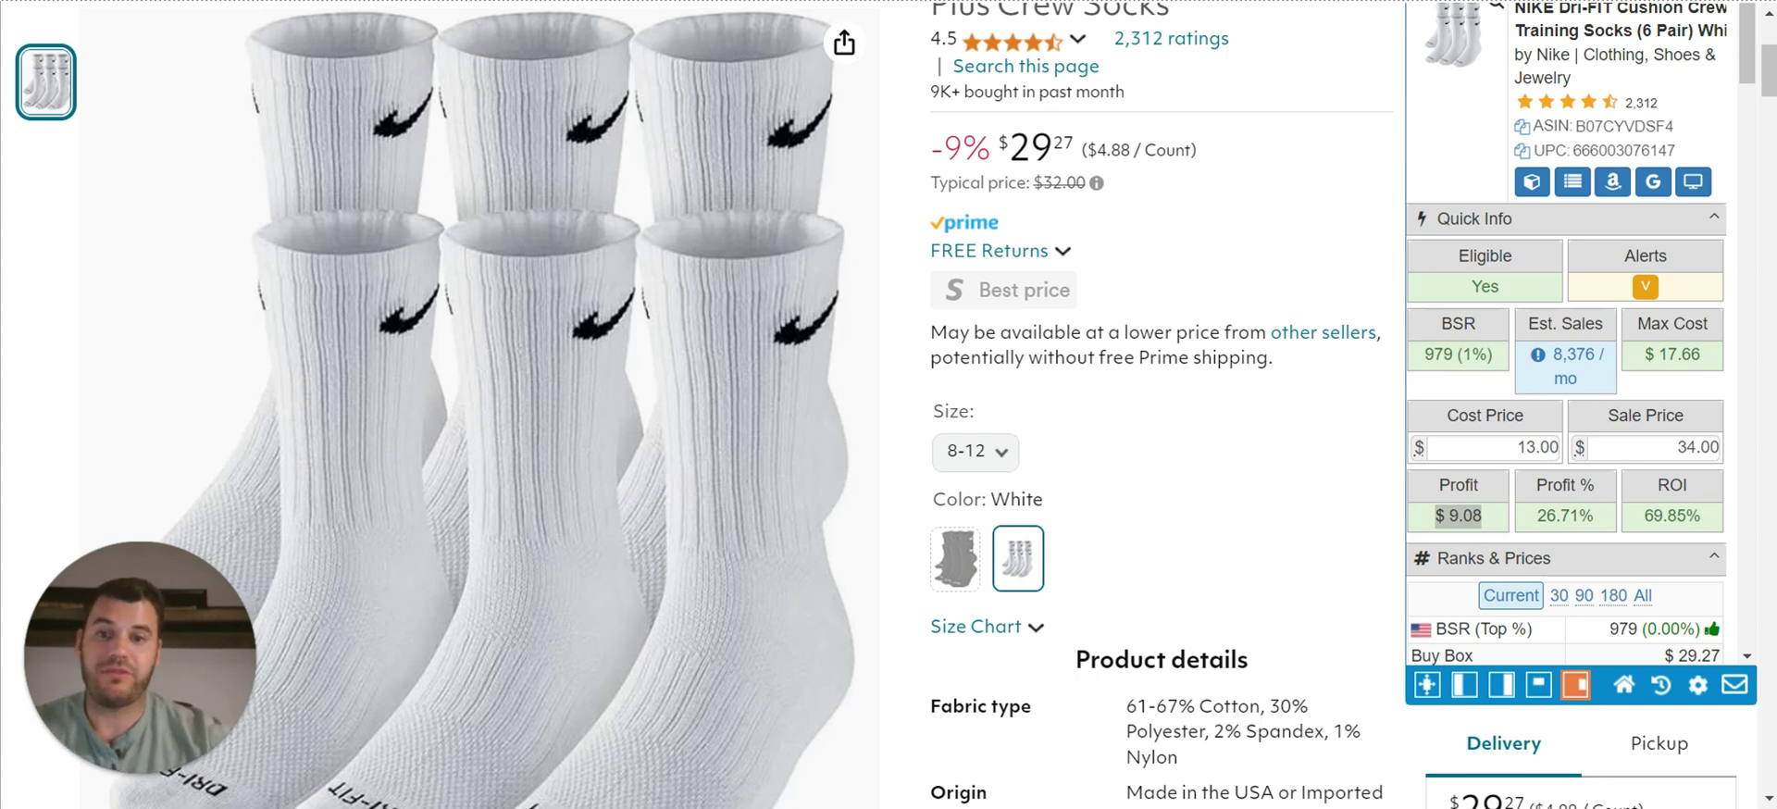
# - Bring up the white socks' price history chart and inspect the Buy Box price around mid-June
pyautogui.scroll(-12, 1262, 511)
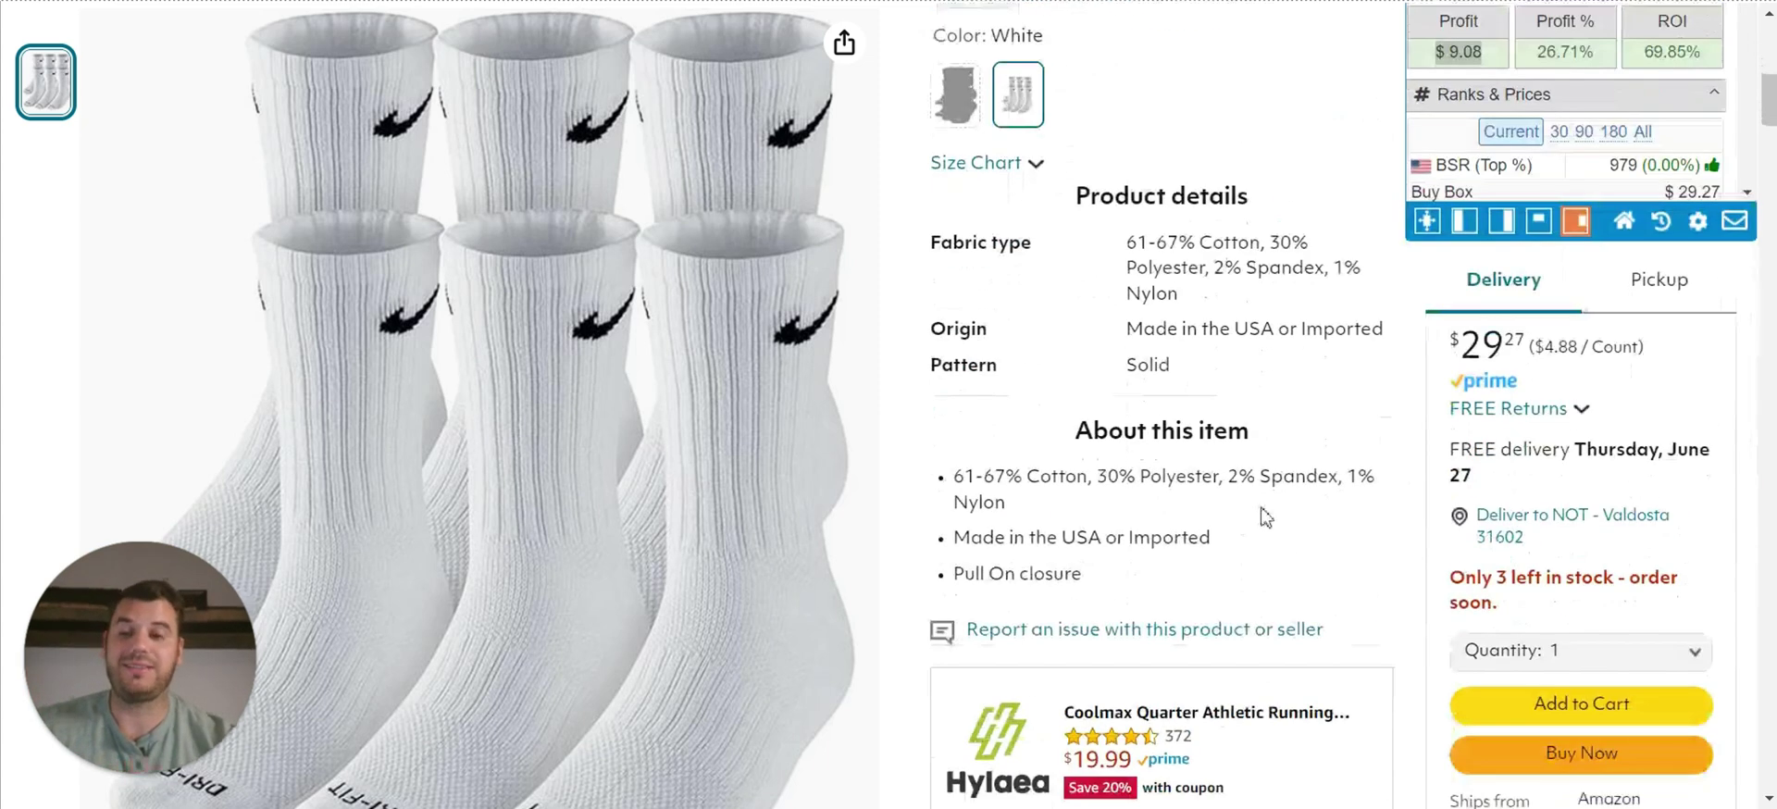
pyautogui.scroll(-6, 1291, 457)
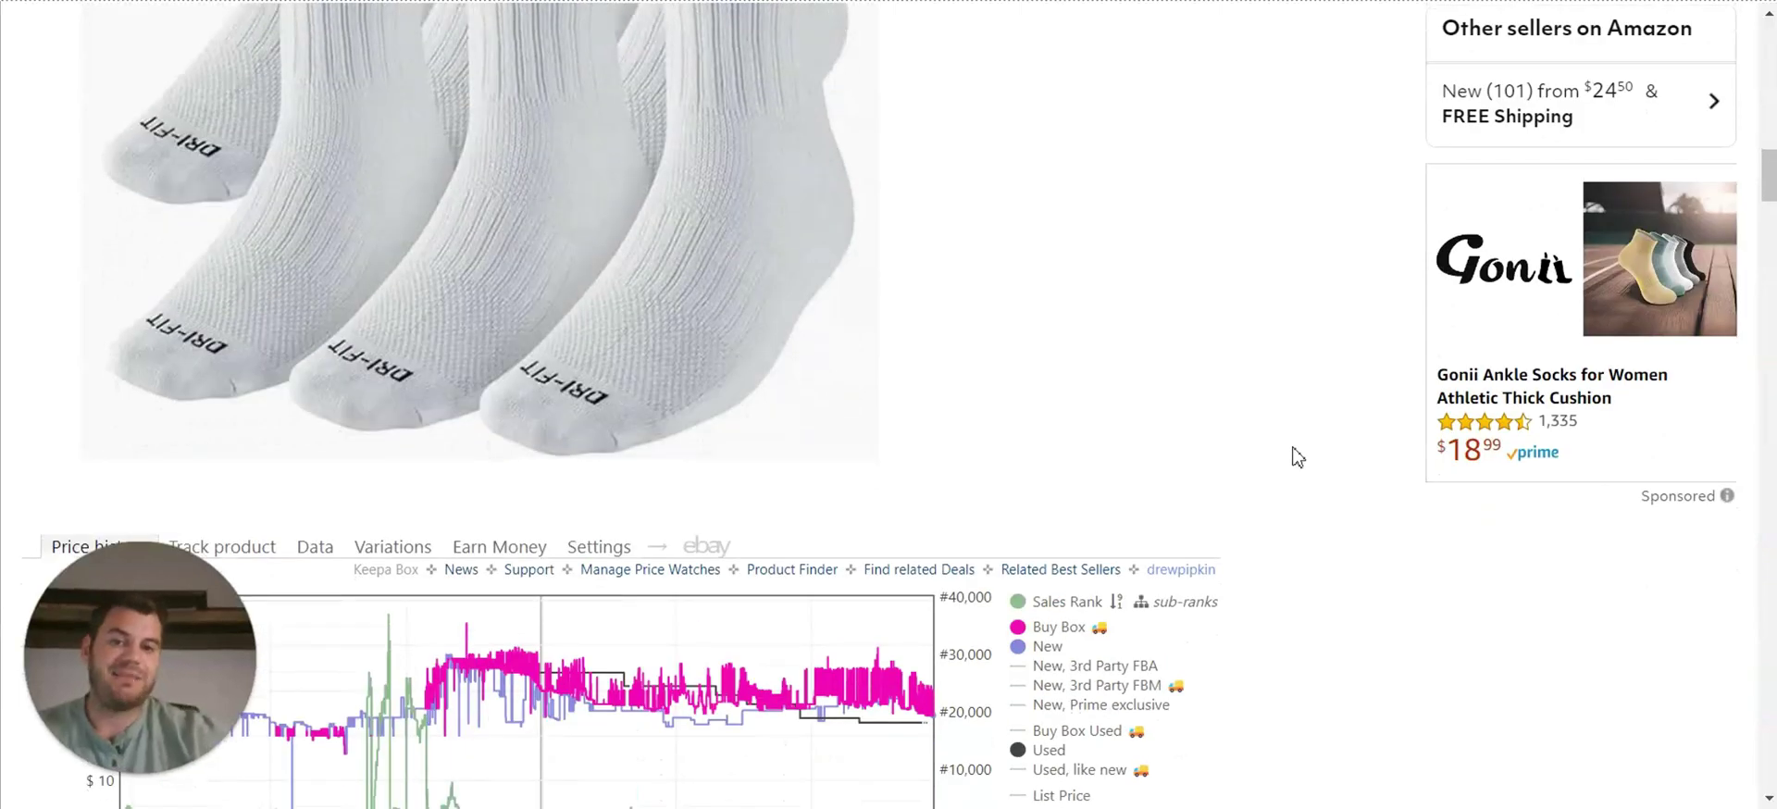
pyautogui.scroll(-3, 1294, 457)
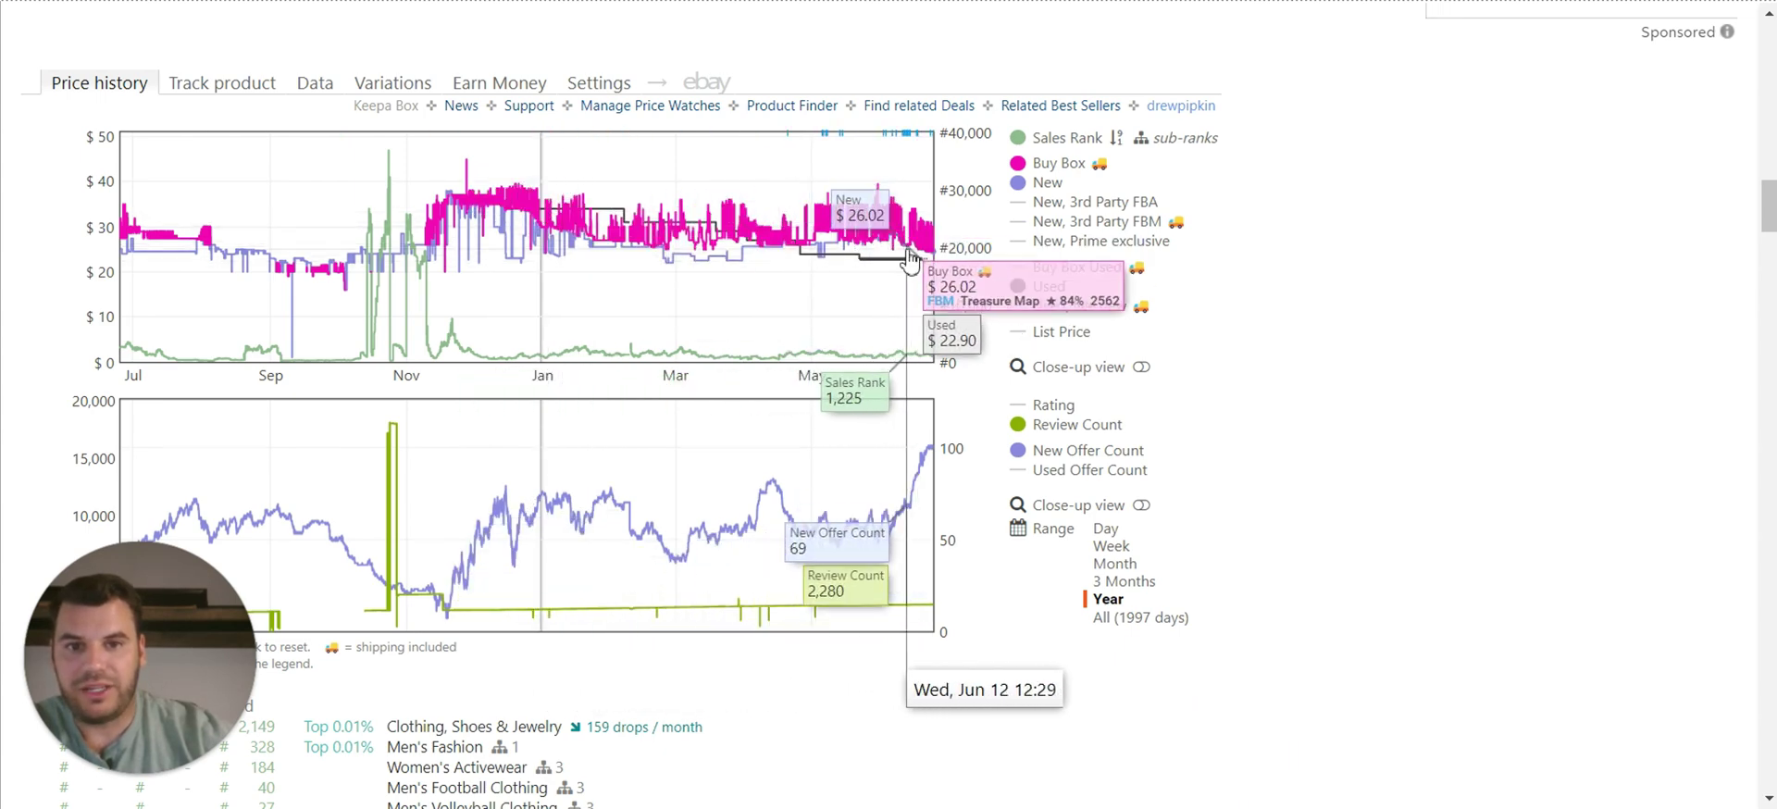
# - Zoom the price history chart to mid-April through late June to inspect the New Offer Count, and reset the range to Year
pyautogui.moveTo(770, 254); pyautogui.dragTo(928, 264)
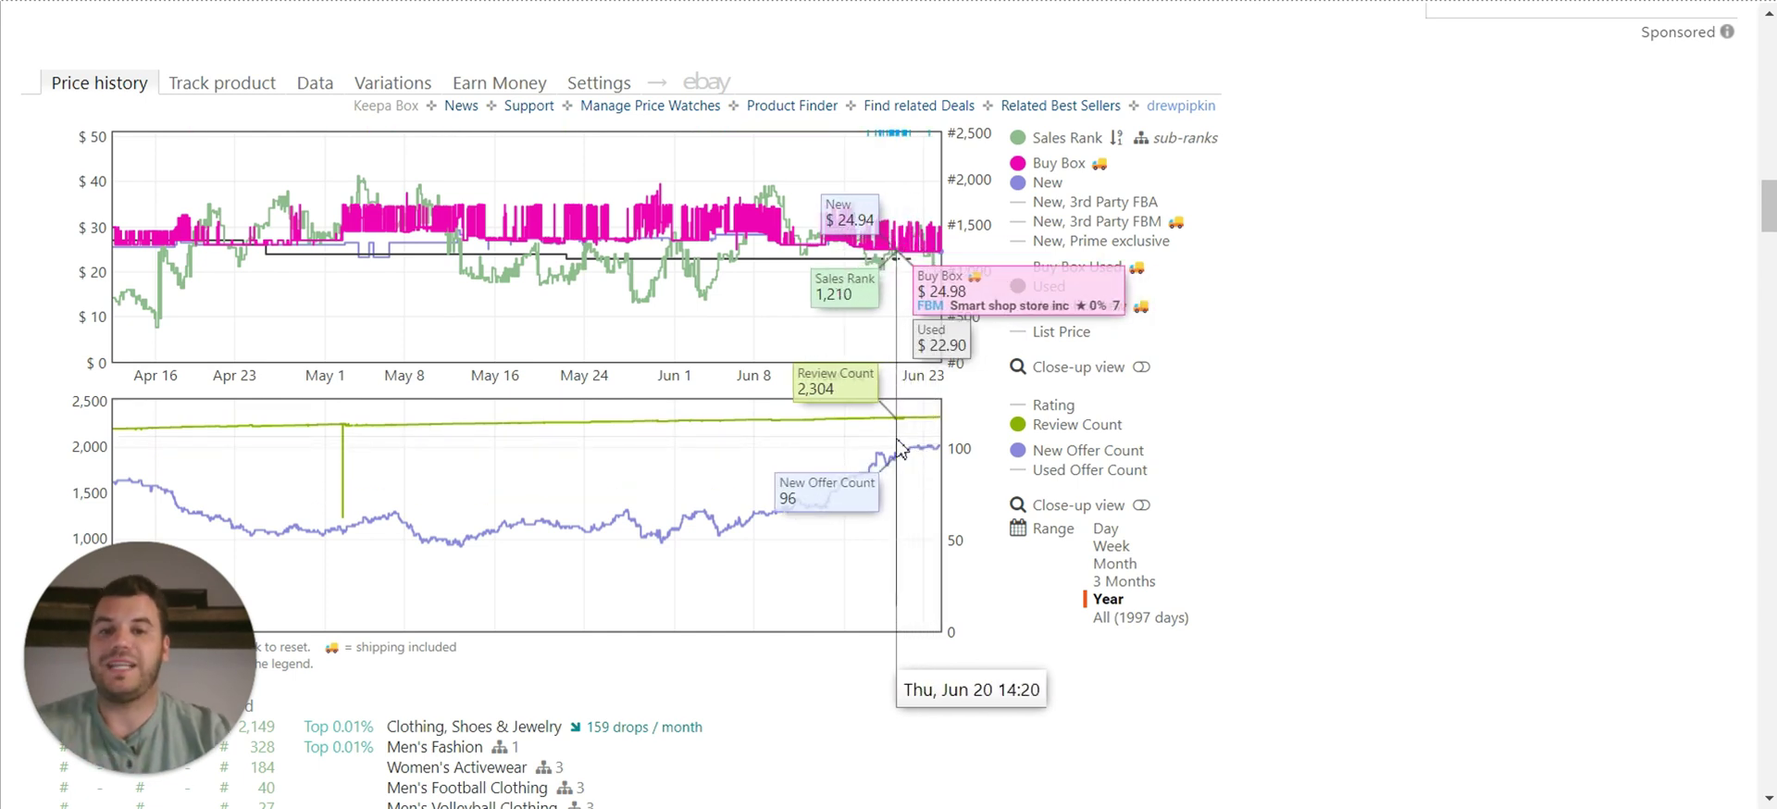
pyautogui.click(1106, 601)
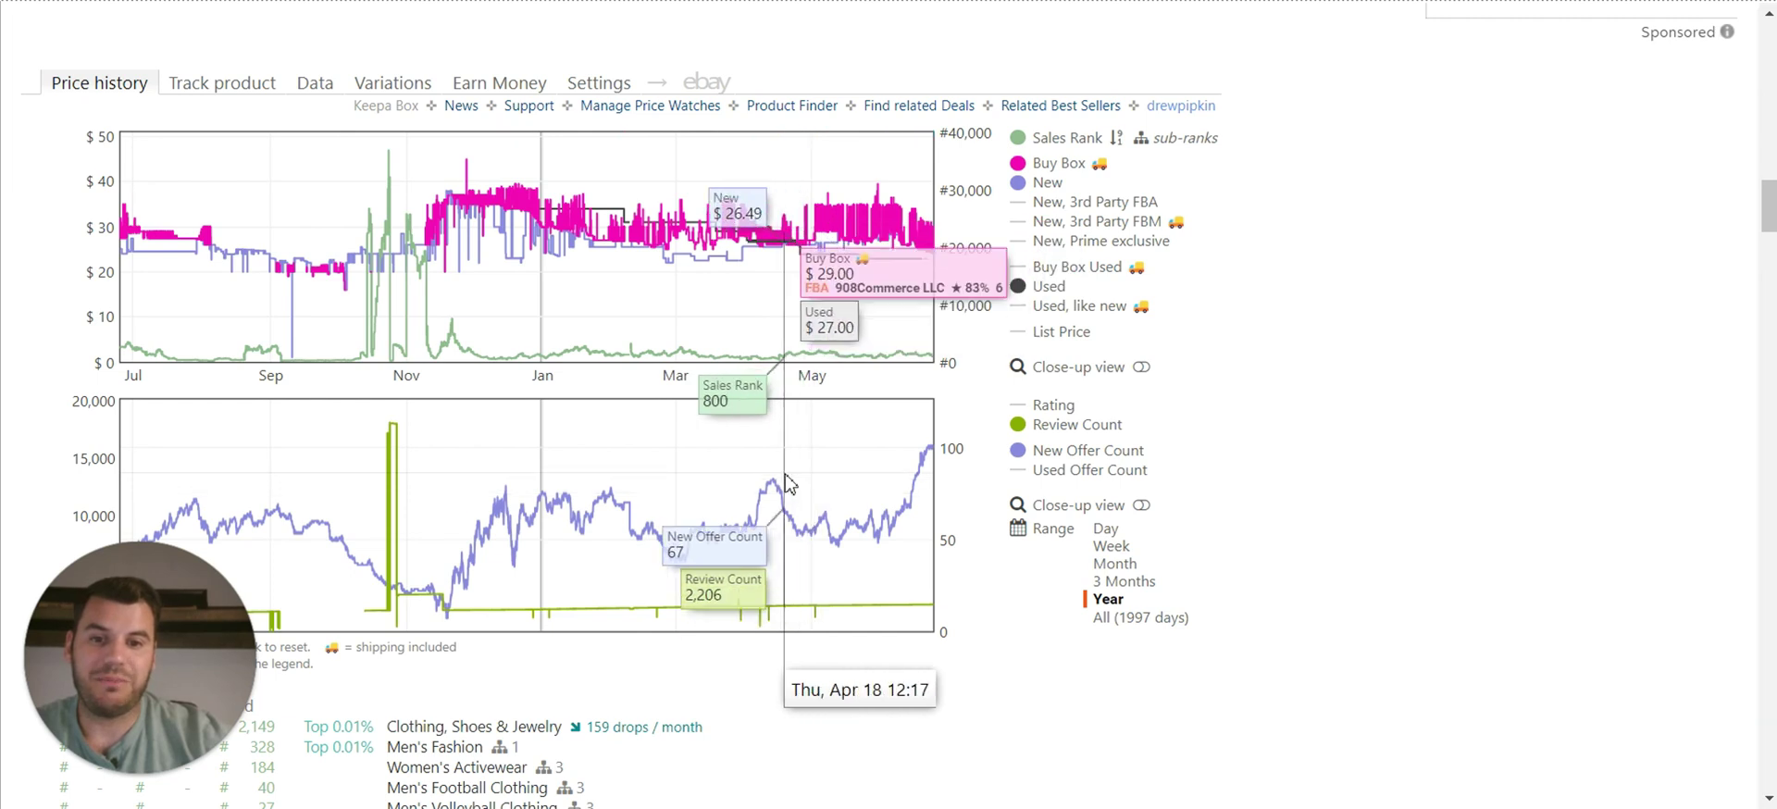
pyautogui.rightClick(1396, 493)
pyautogui.click(1455, 361)
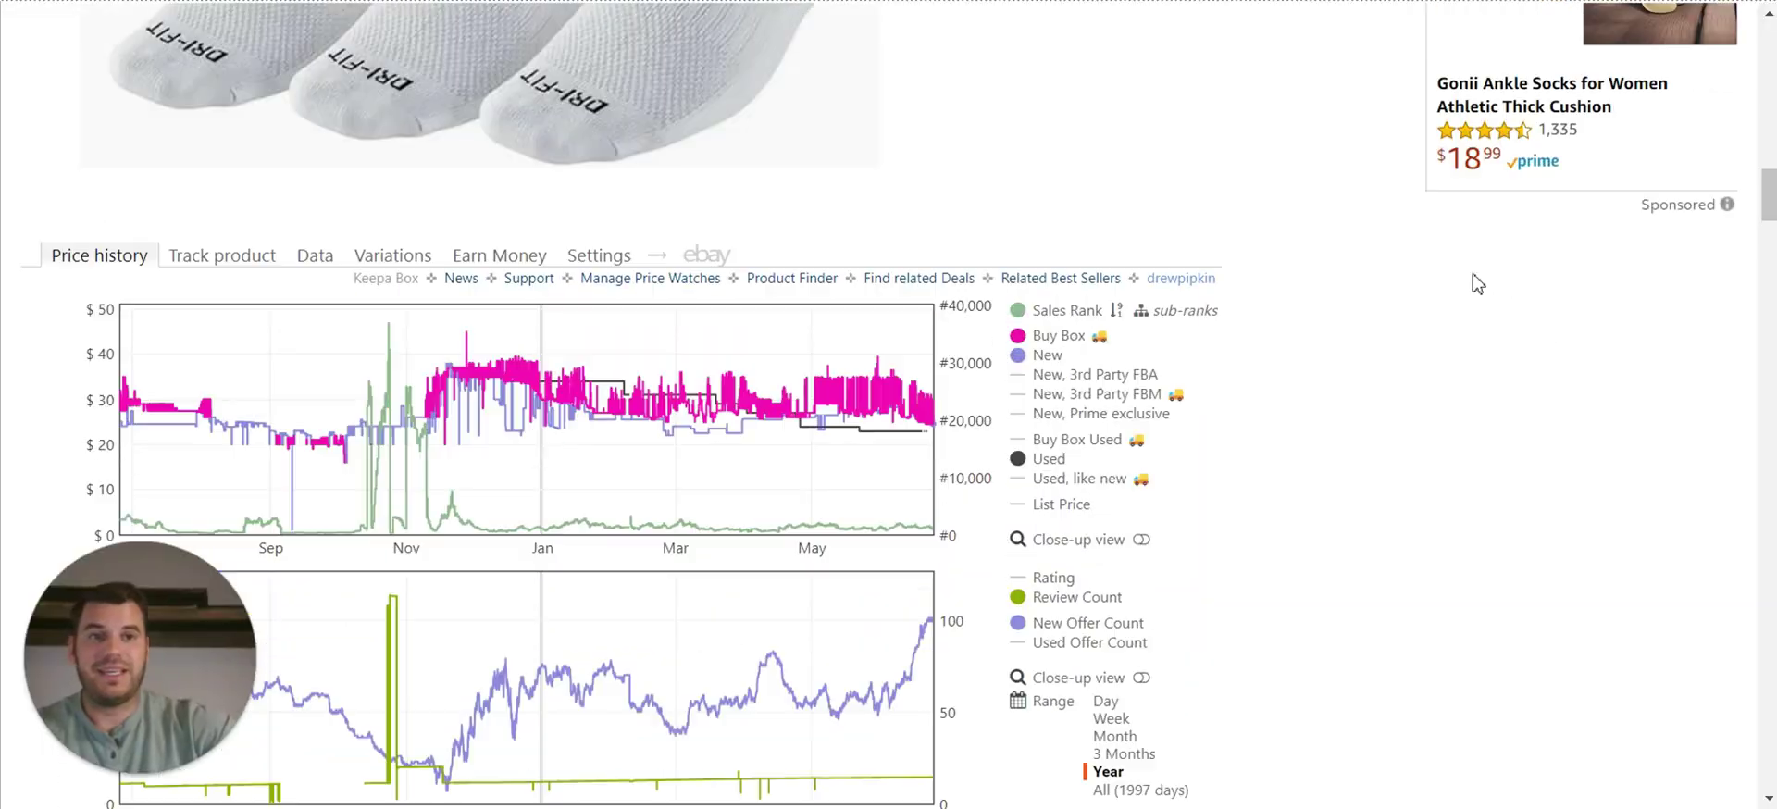
pyautogui.scroll(10, 1478, 284)
pyautogui.scroll(4, 1408, 335)
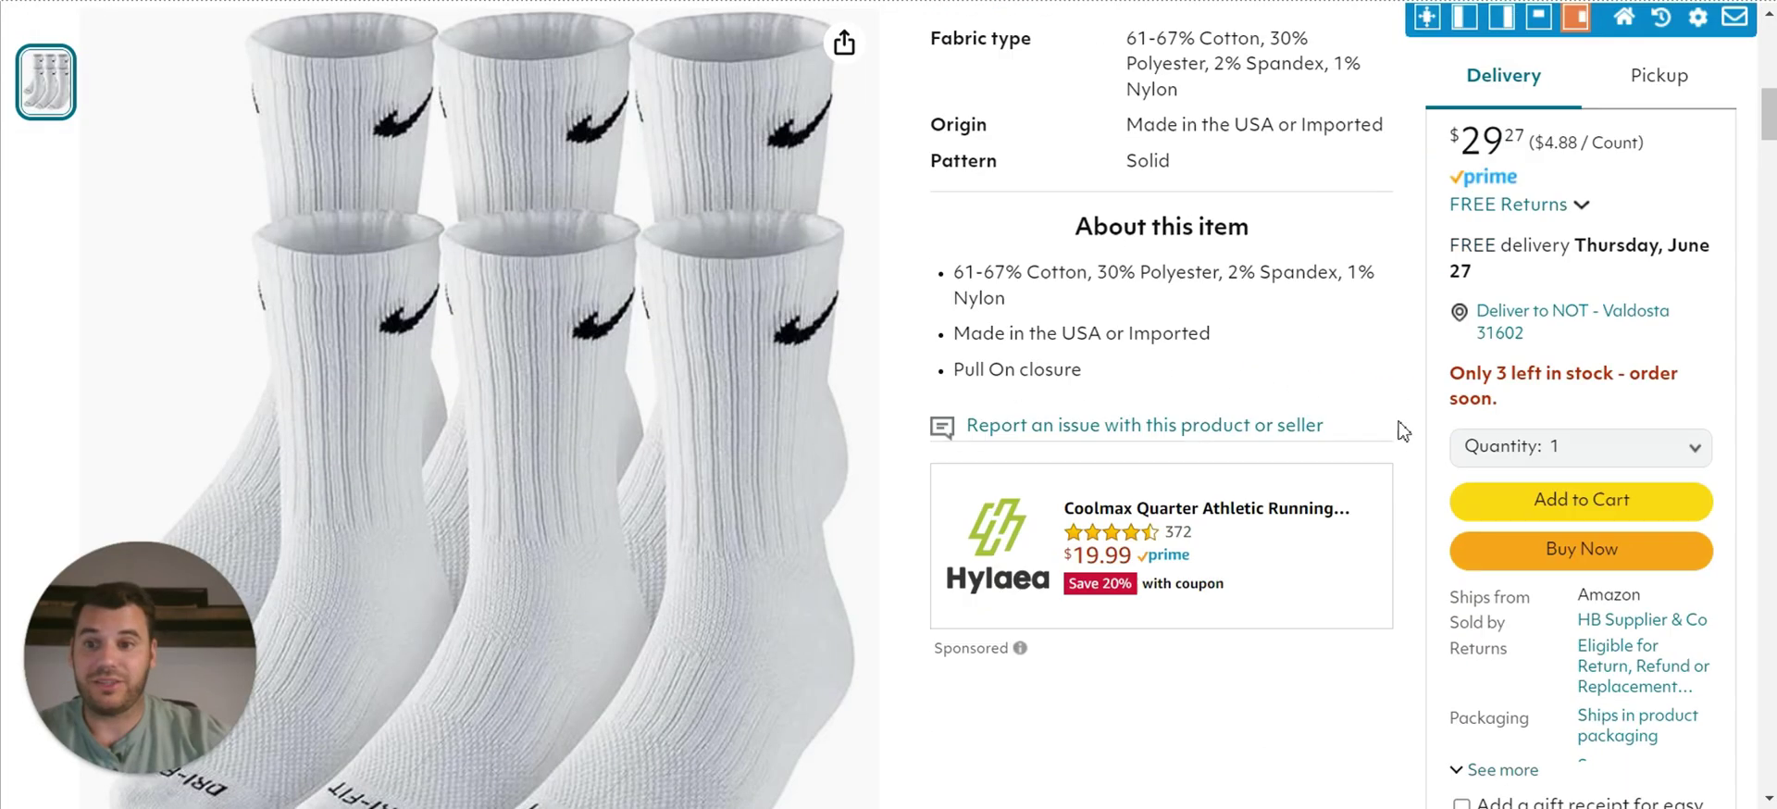
pyautogui.scroll(-15, 1203, 629)
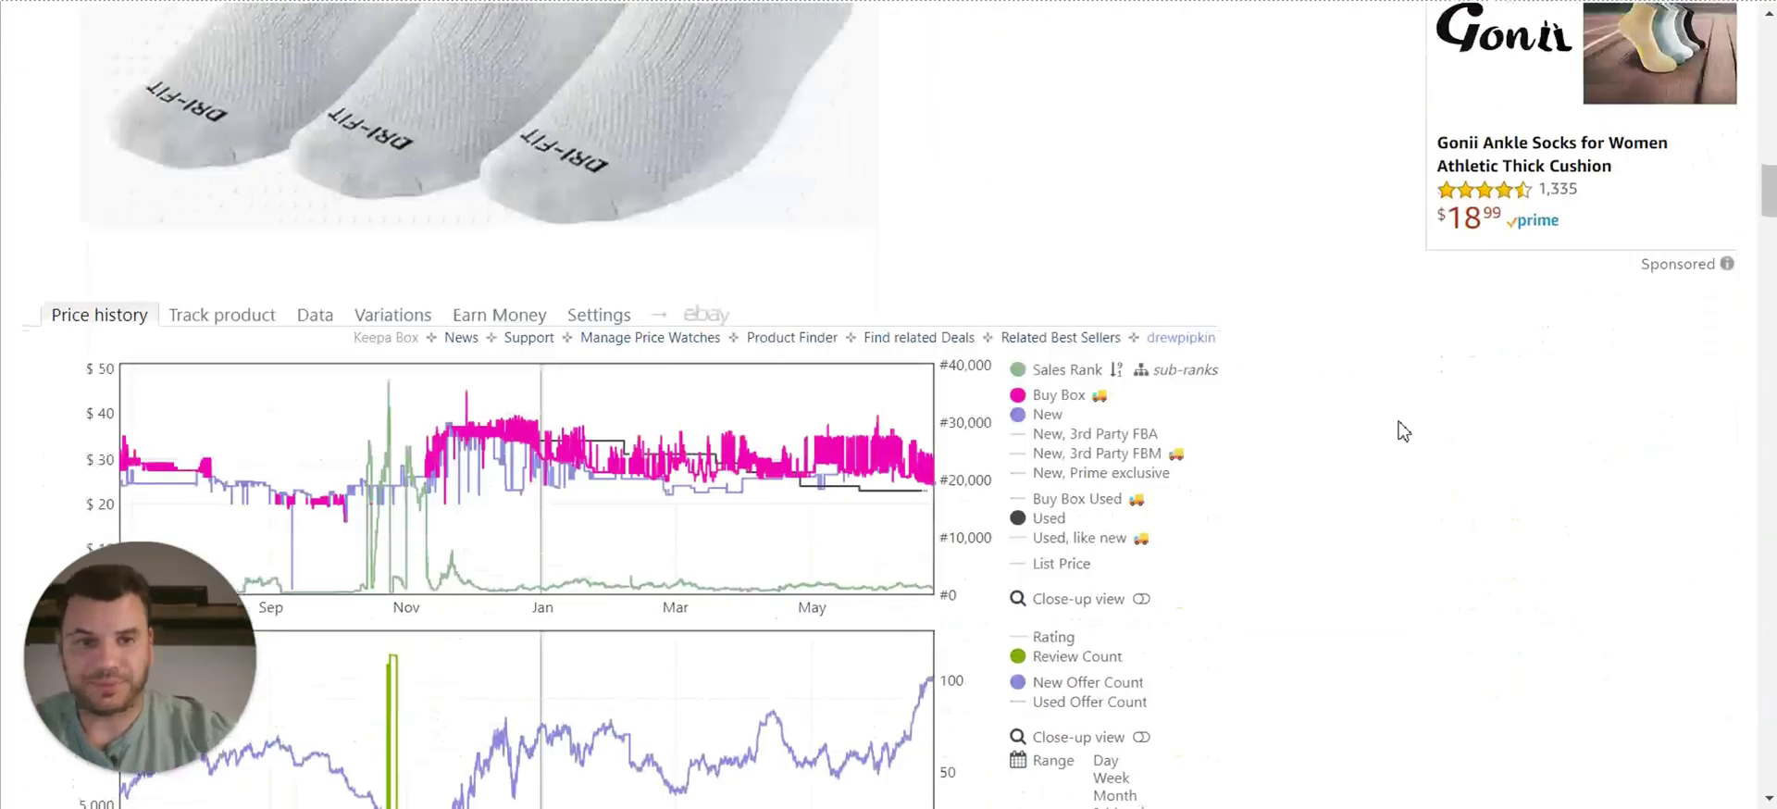
pyautogui.scroll(1, 1403, 430)
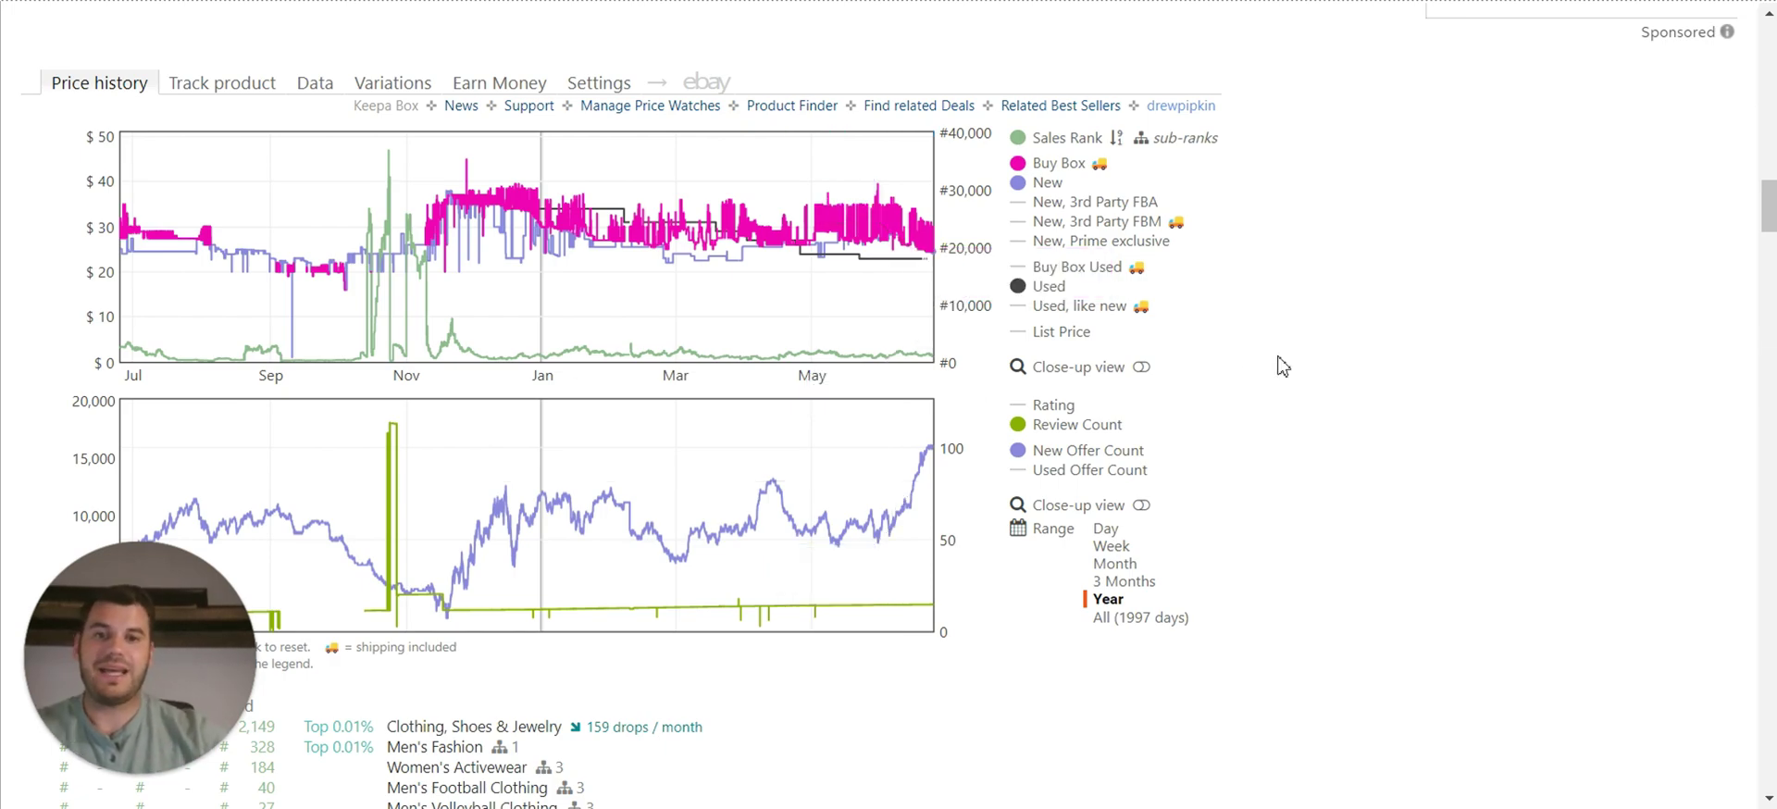
# - Set the sale price to $29 in the SellerAmp calculator and highlight the profit amount
pyautogui.scroll(10, 1341, 269)
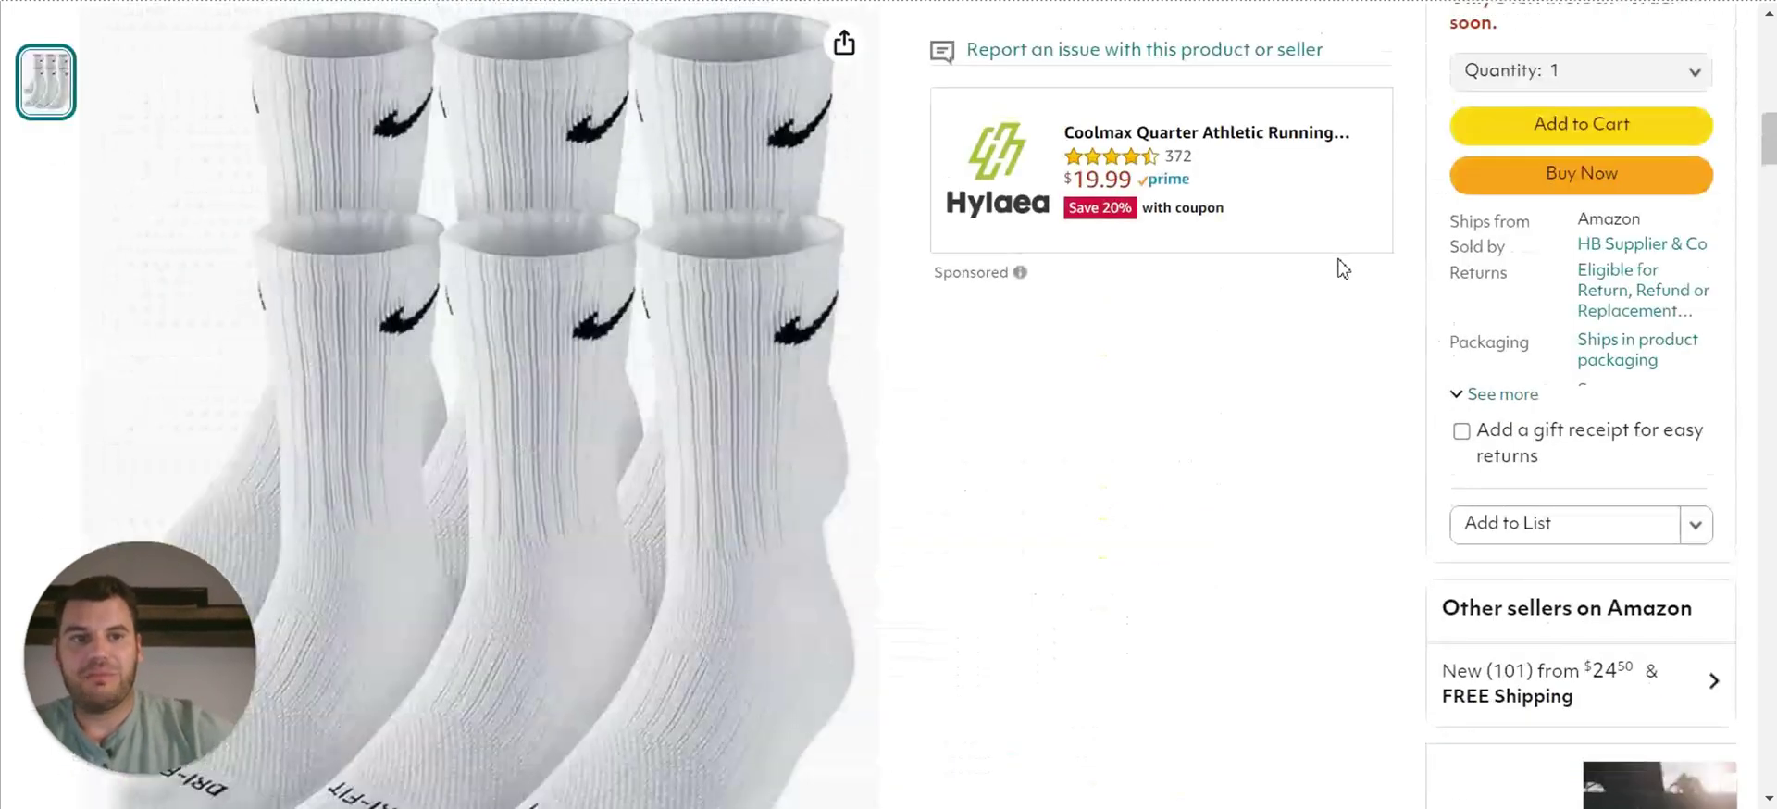
pyautogui.scroll(10, 1341, 269)
pyautogui.doubleClick(1541, 332)
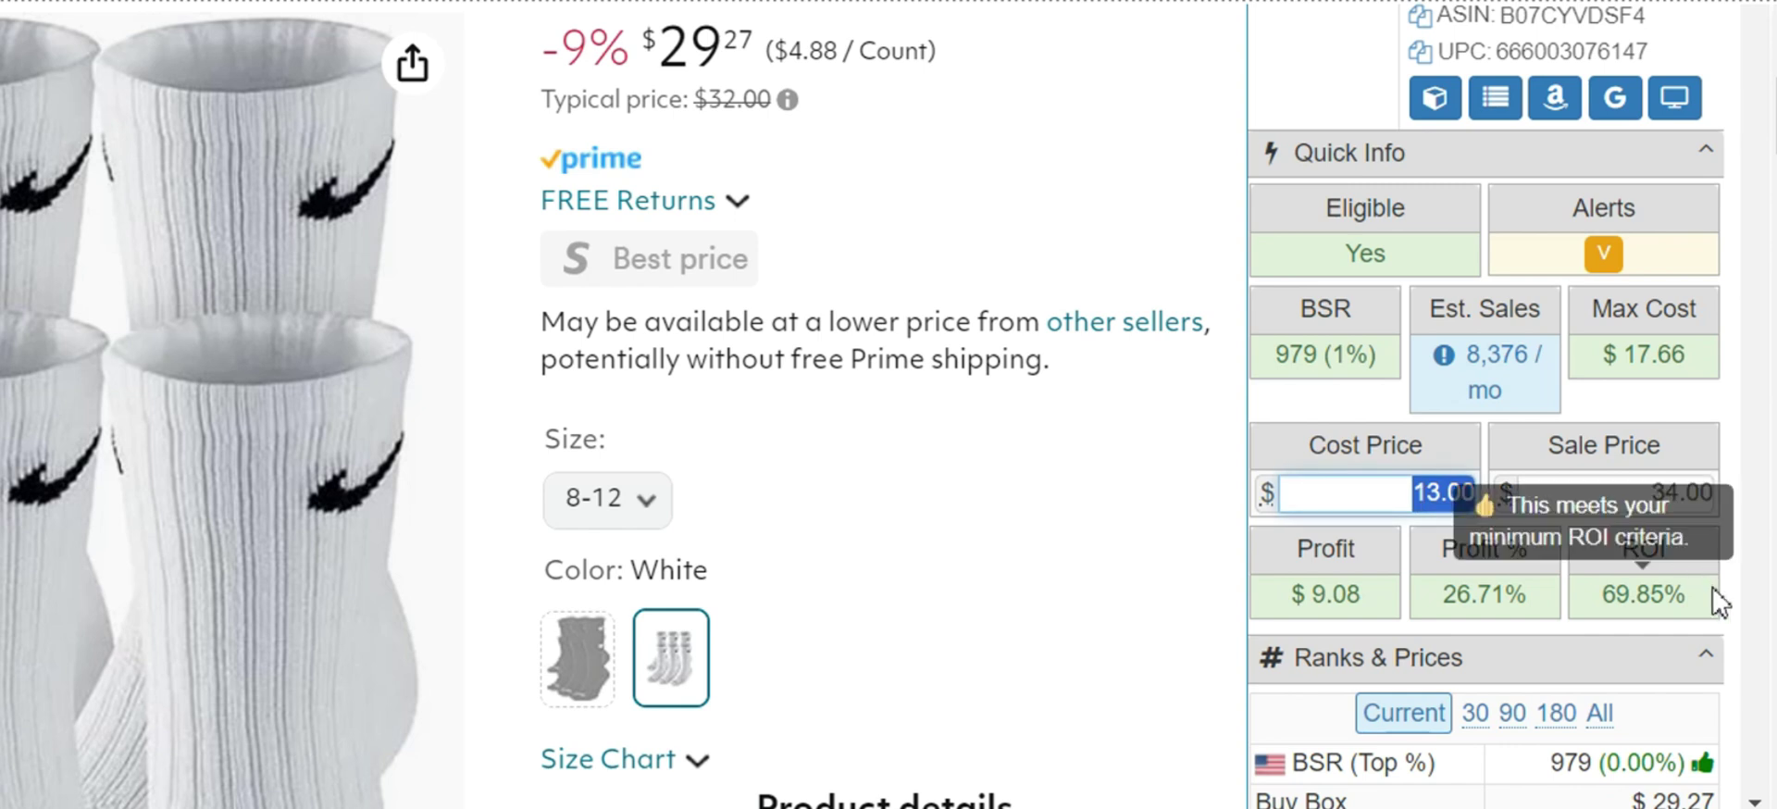
pyautogui.click(1634, 491)
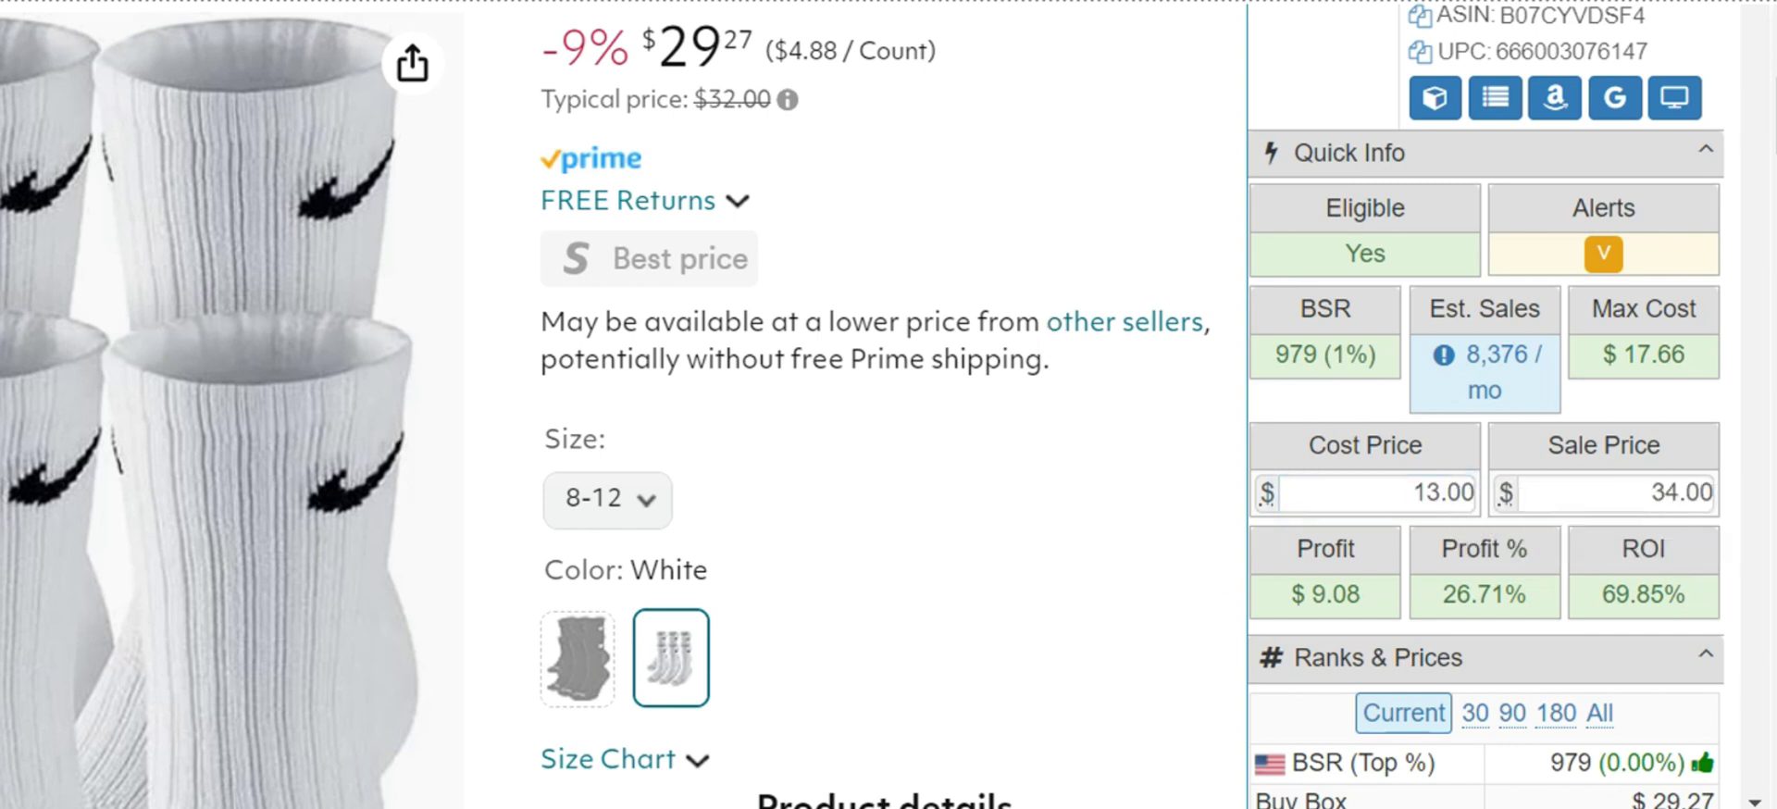
pyautogui.doubleClick(1675, 491)
pyautogui.press('BackSpace')
pyautogui.write('29')
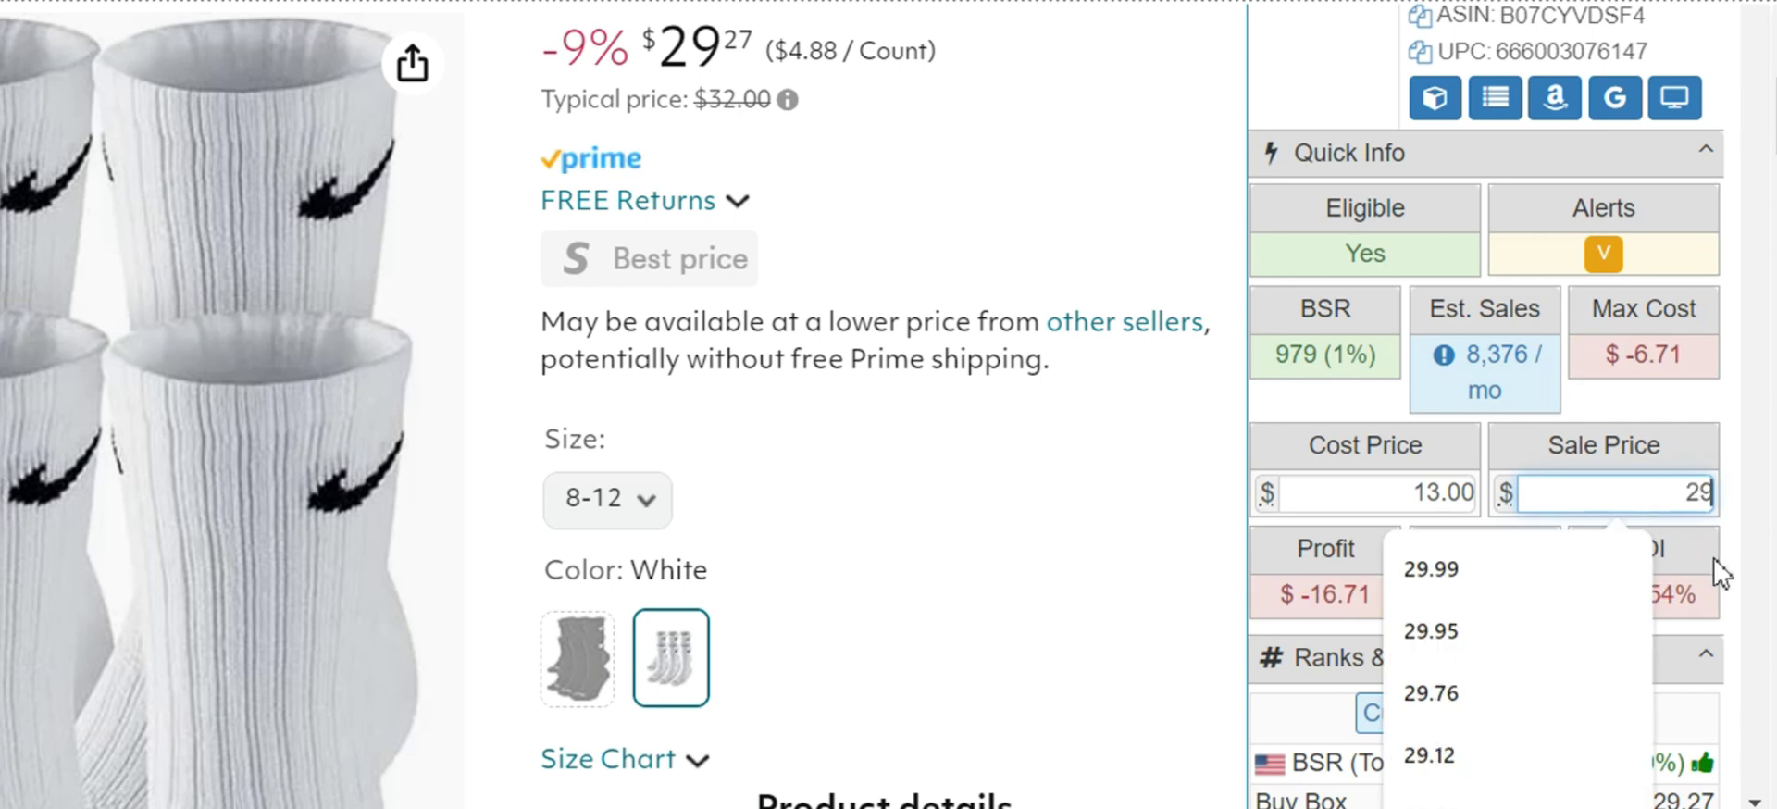
pyautogui.click(1691, 593)
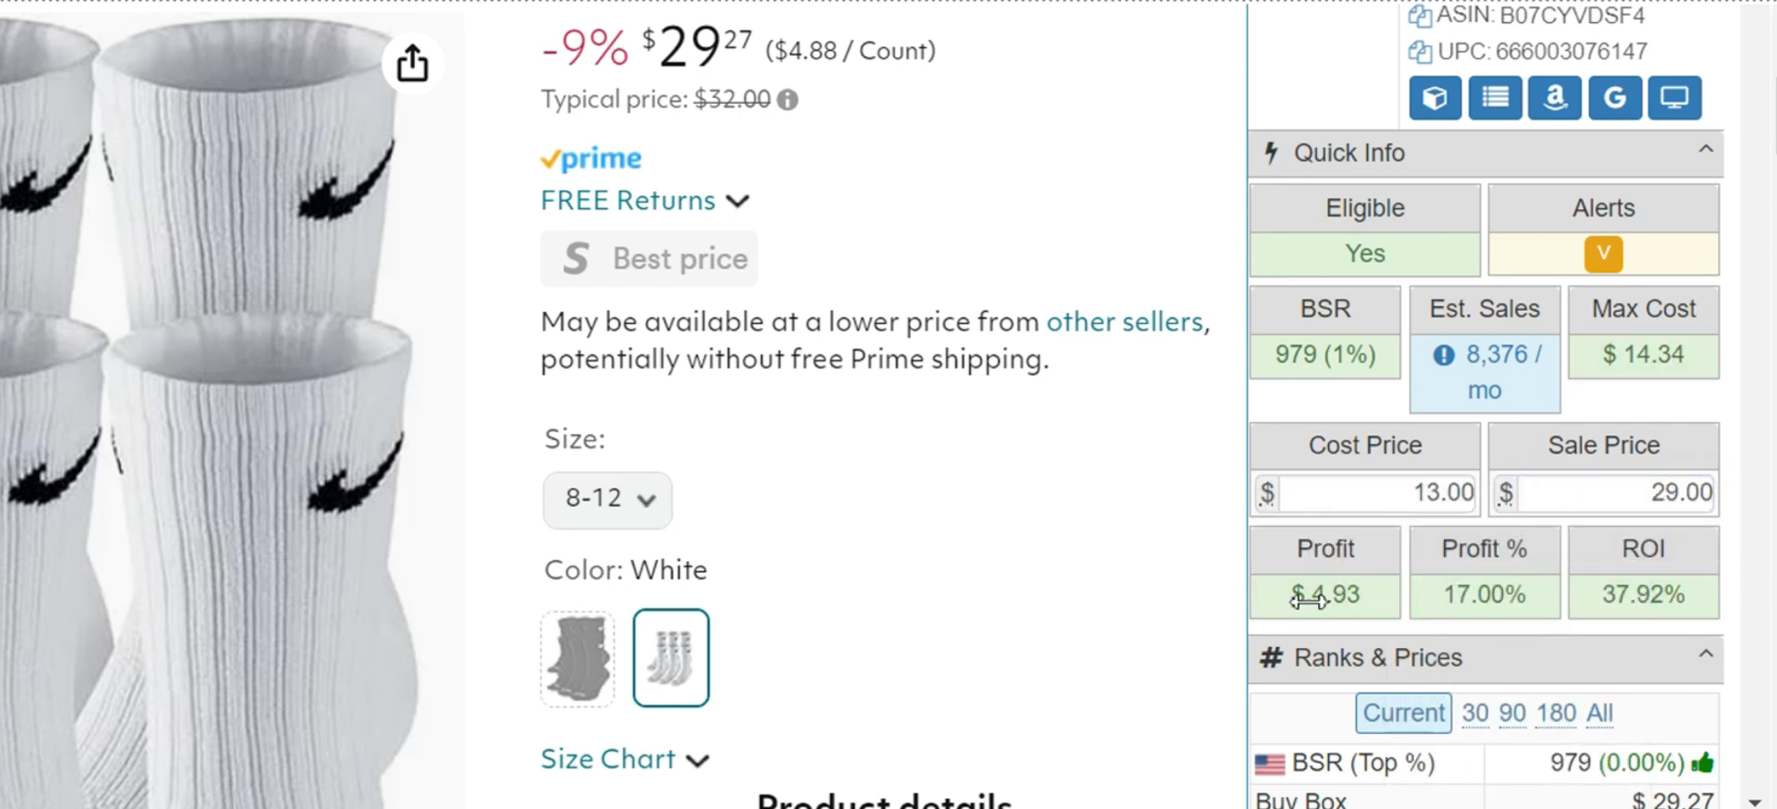
pyautogui.moveTo(1361, 622)
pyautogui.moveTo(1356, 605); pyautogui.dragTo(1308, 593)
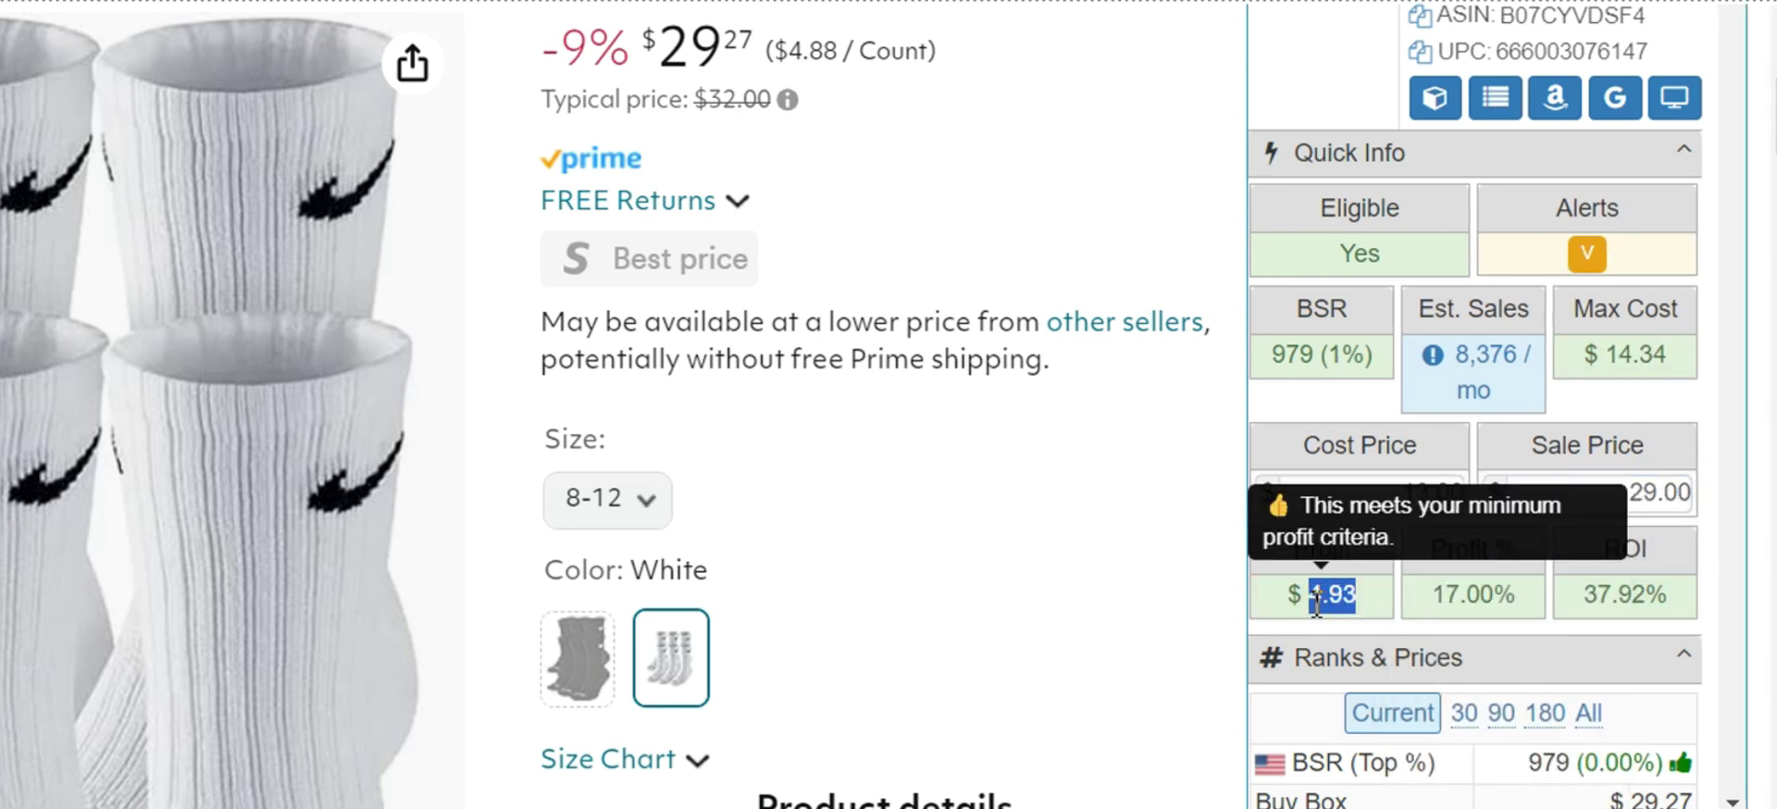
pyautogui.moveTo(1748, 611); pyautogui.dragTo(1761, 611)
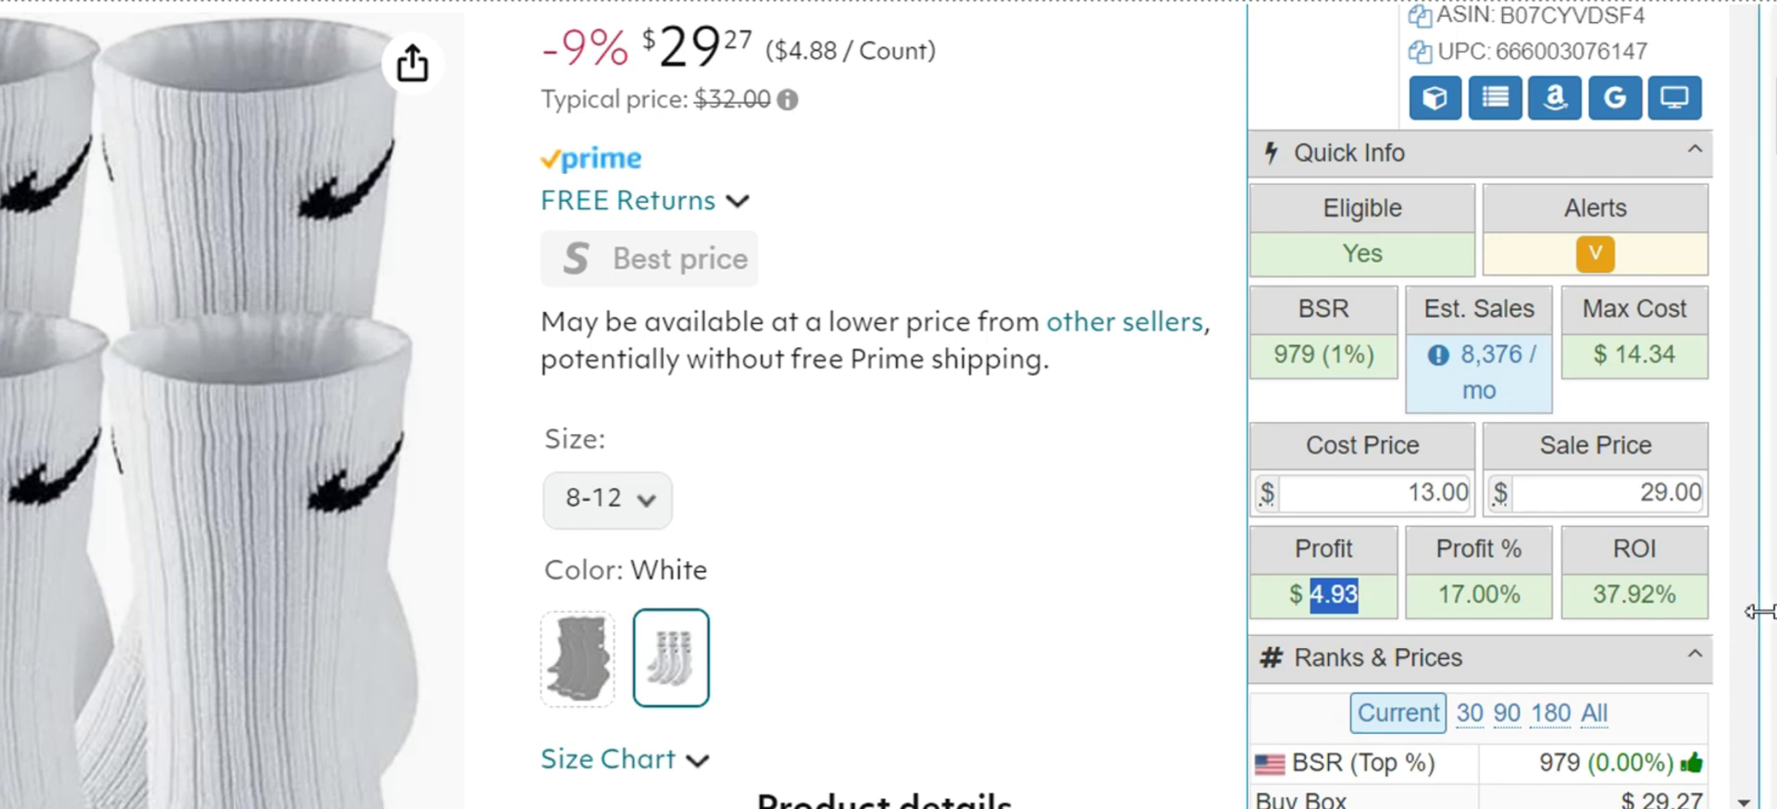
# - Open the white socks' product details data in Keepa and examine the sales rank and Buy Box averages
pyautogui.scroll(-15, 1351, 371)
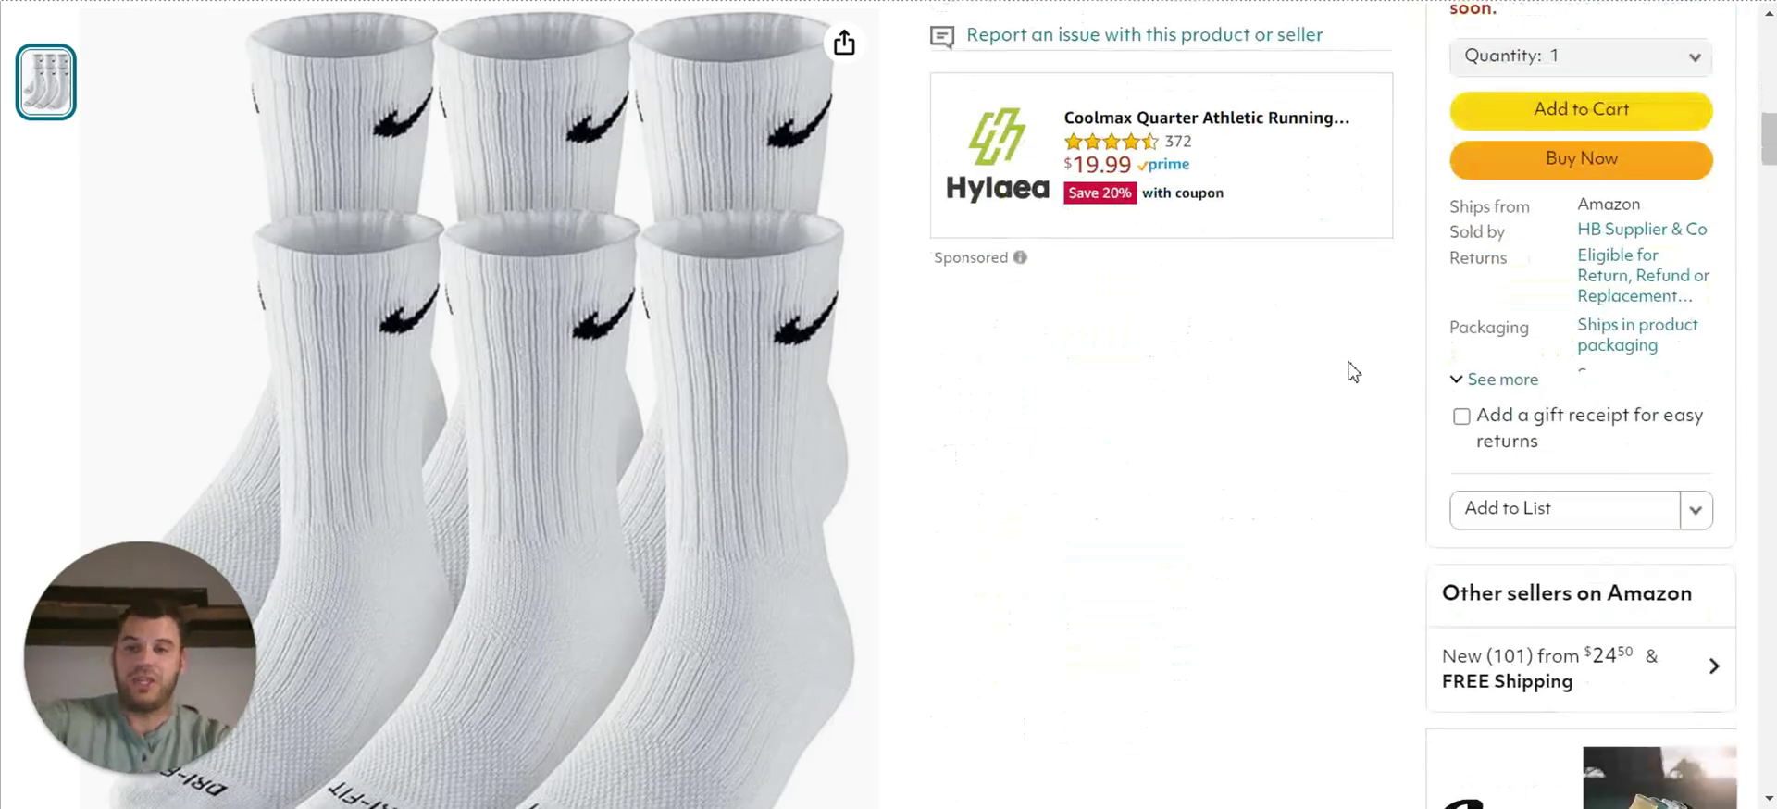
pyautogui.scroll(-5, 1351, 370)
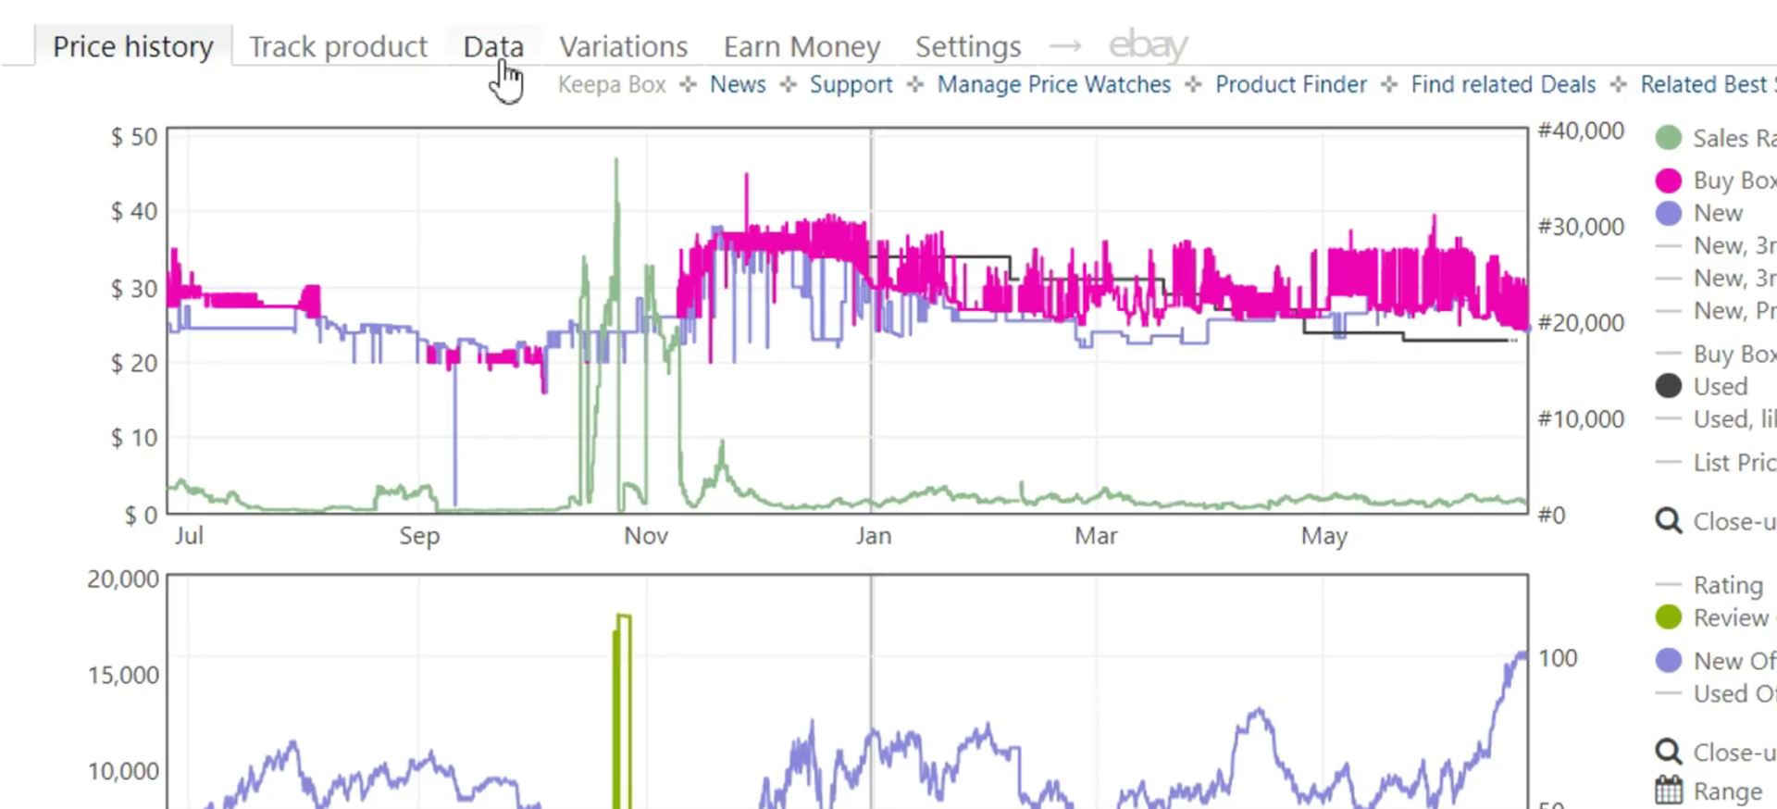
pyautogui.click(315, 83)
pyautogui.scroll(10, 1218, 194)
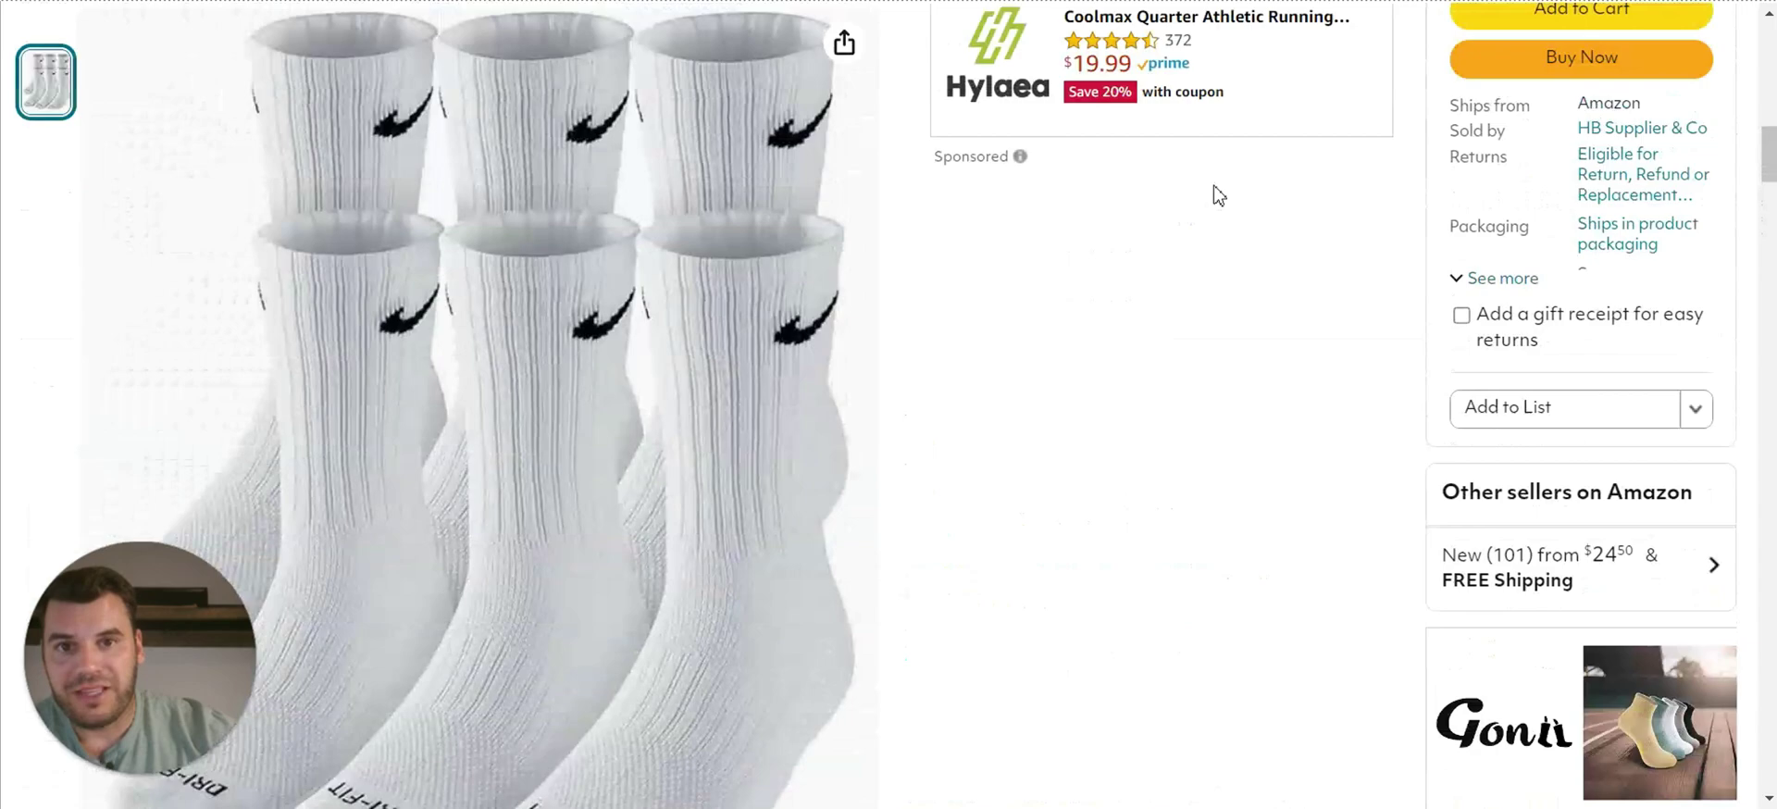
pyautogui.scroll(-8, 1218, 195)
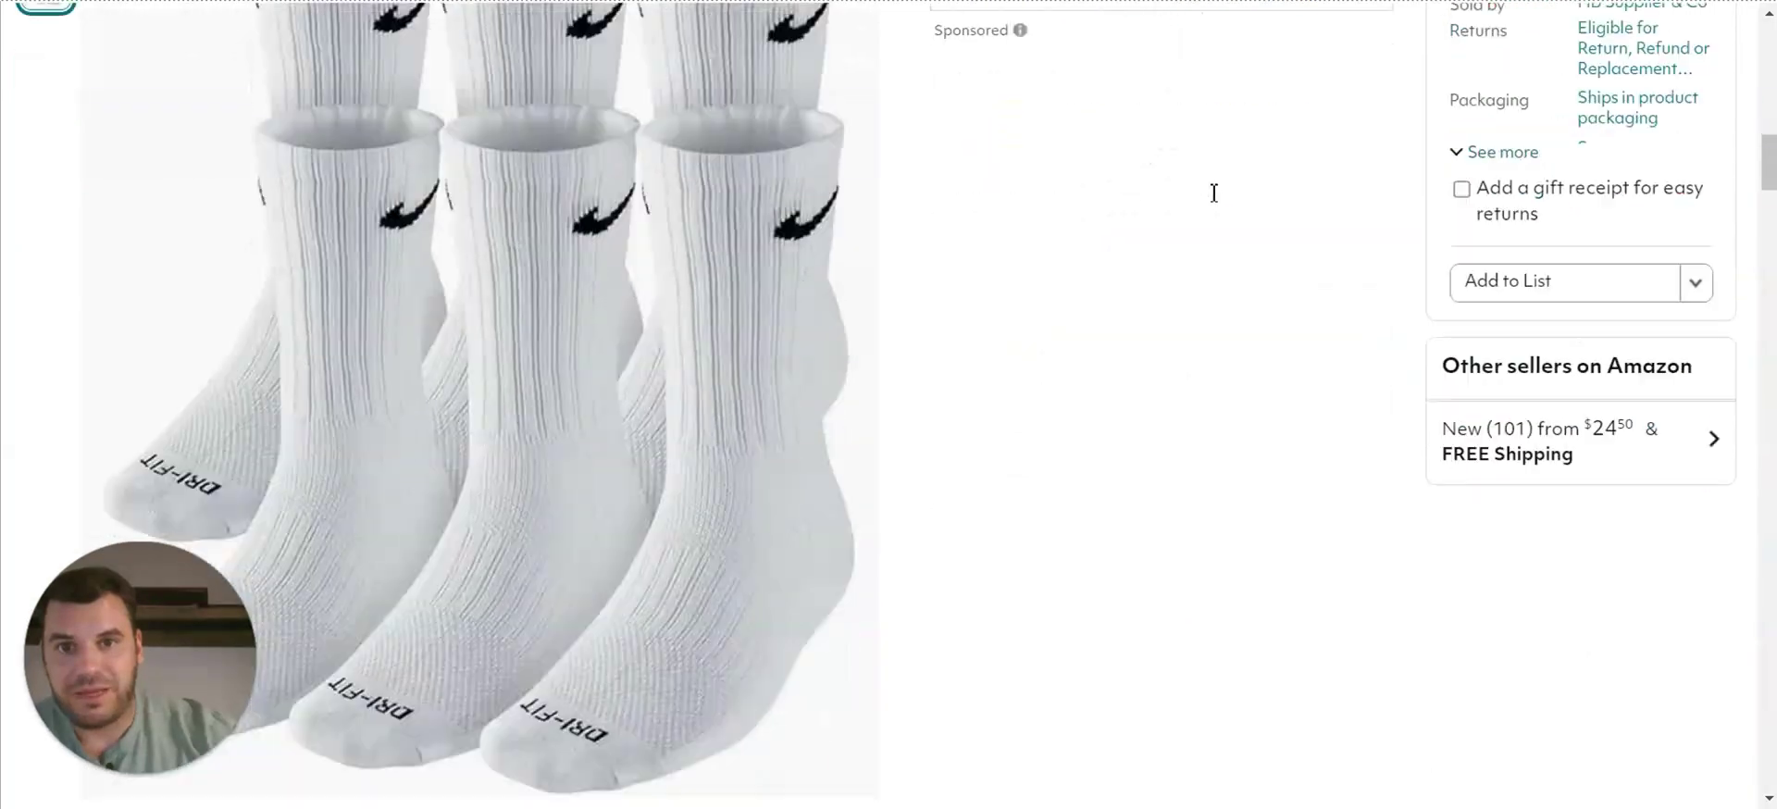
pyautogui.scroll(-4, 1198, 143)
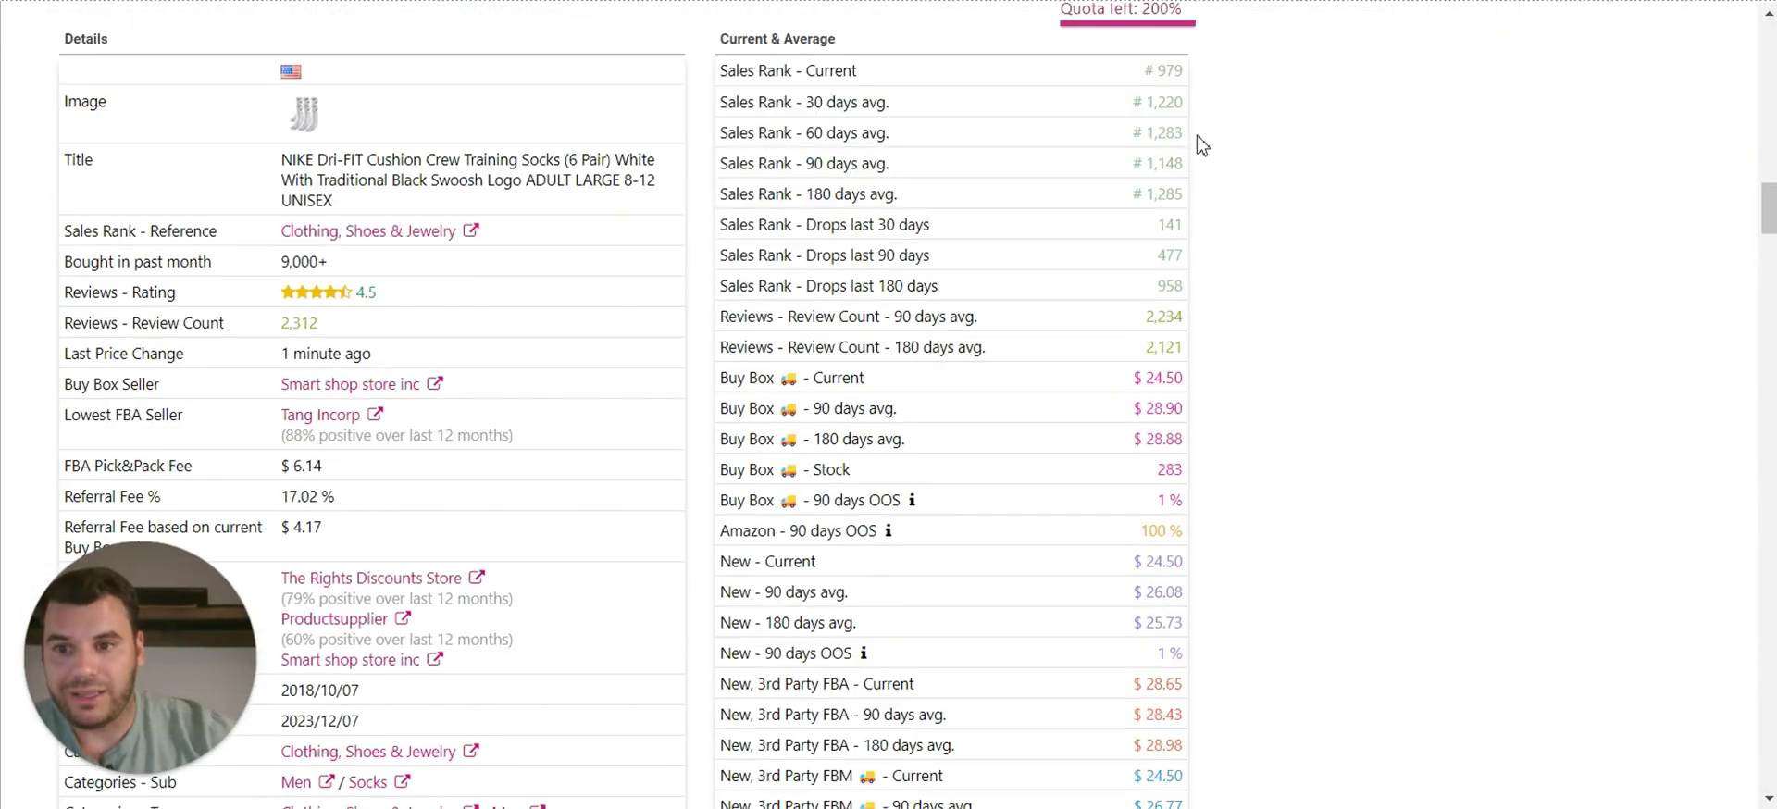
pyautogui.scroll(3, 1213, 151)
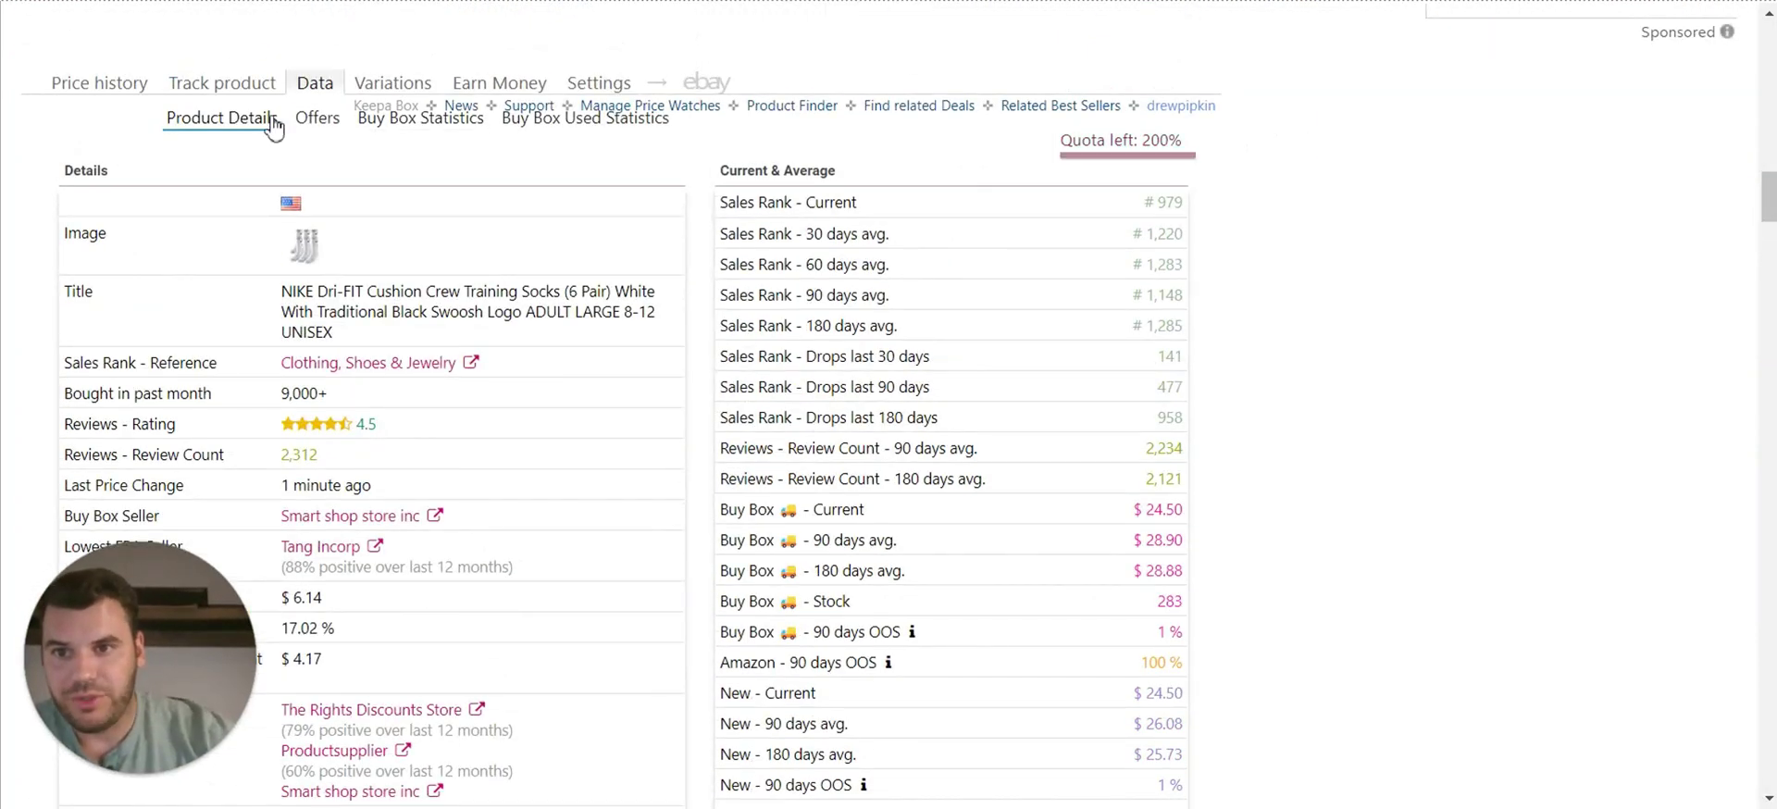
# - Open the Keepa offers table and examine each offer's stock, 30-day sales, stock history and Prime/FBA status
pyautogui.click(303, 124)
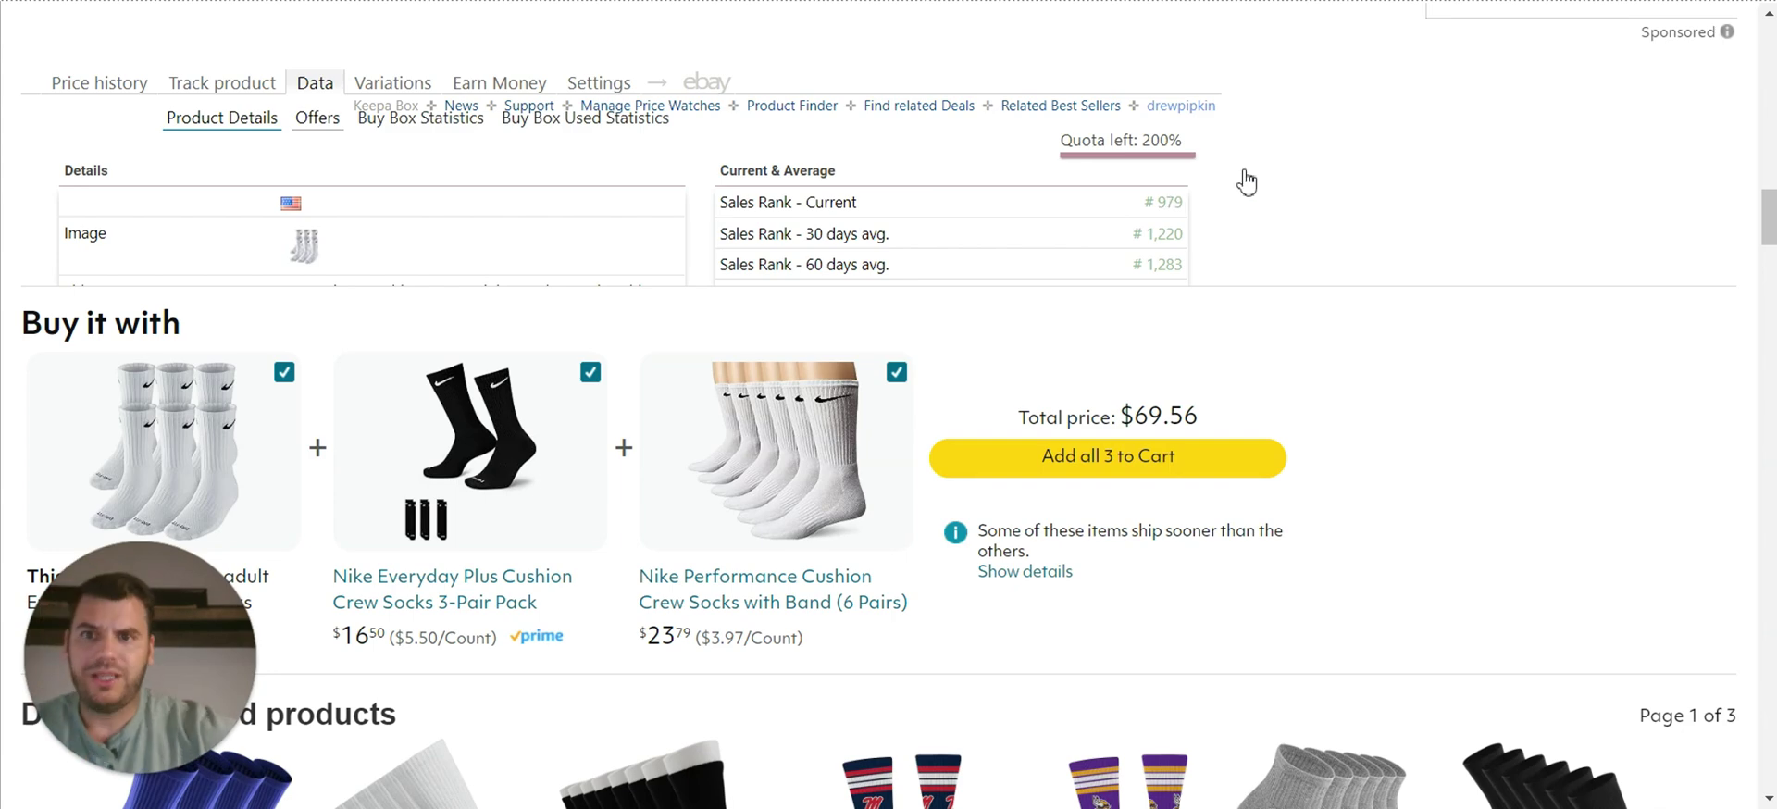
pyautogui.scroll(-2, 1278, 190)
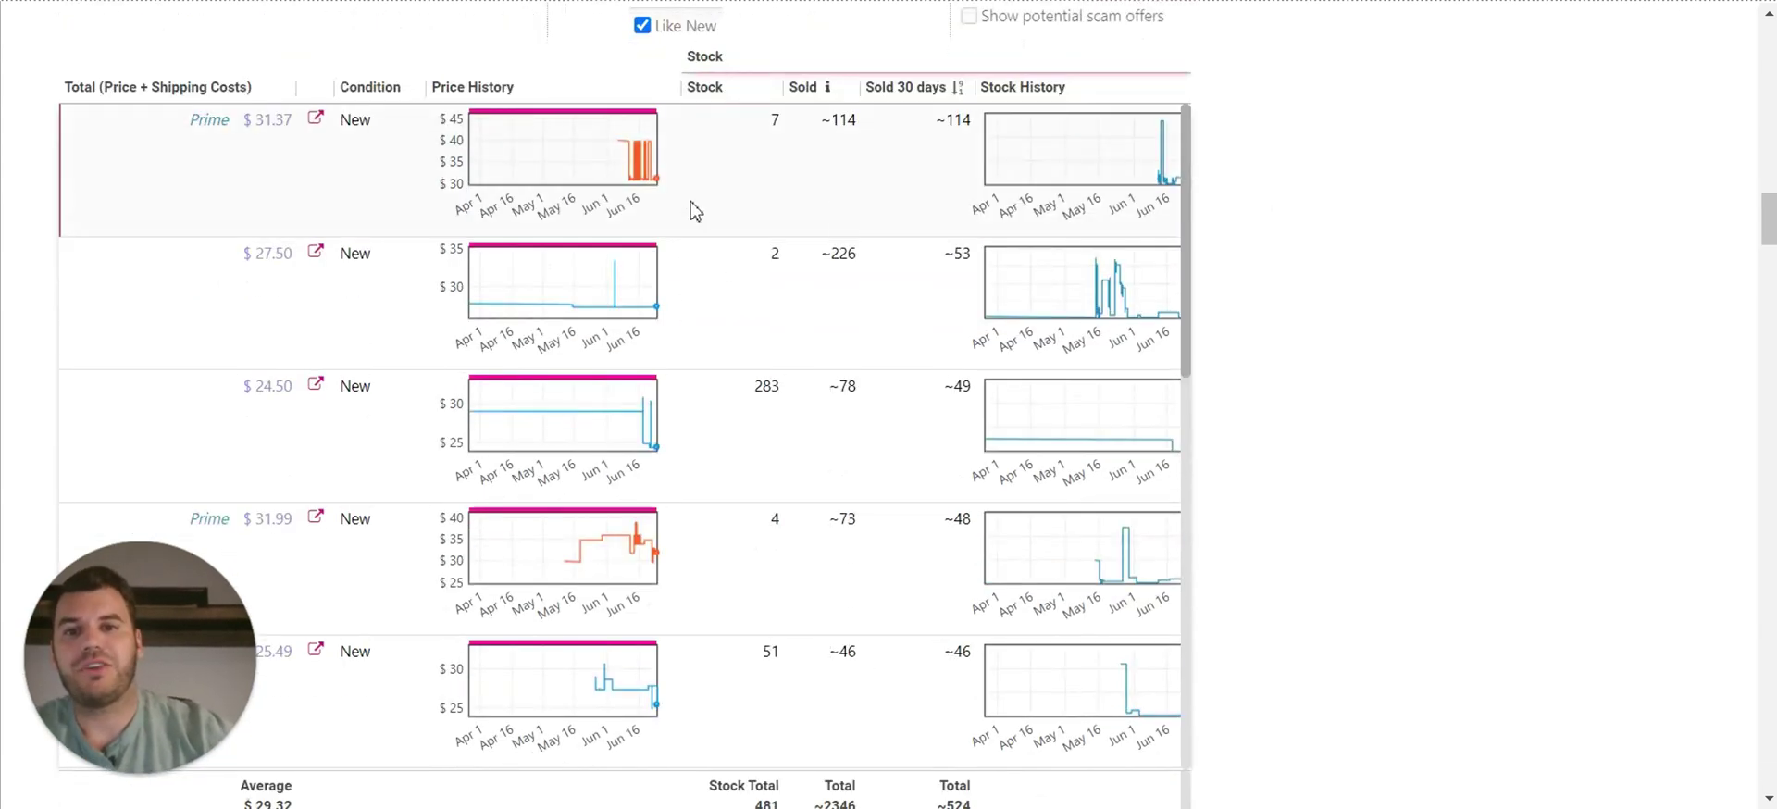
pyautogui.moveTo(633, 182)
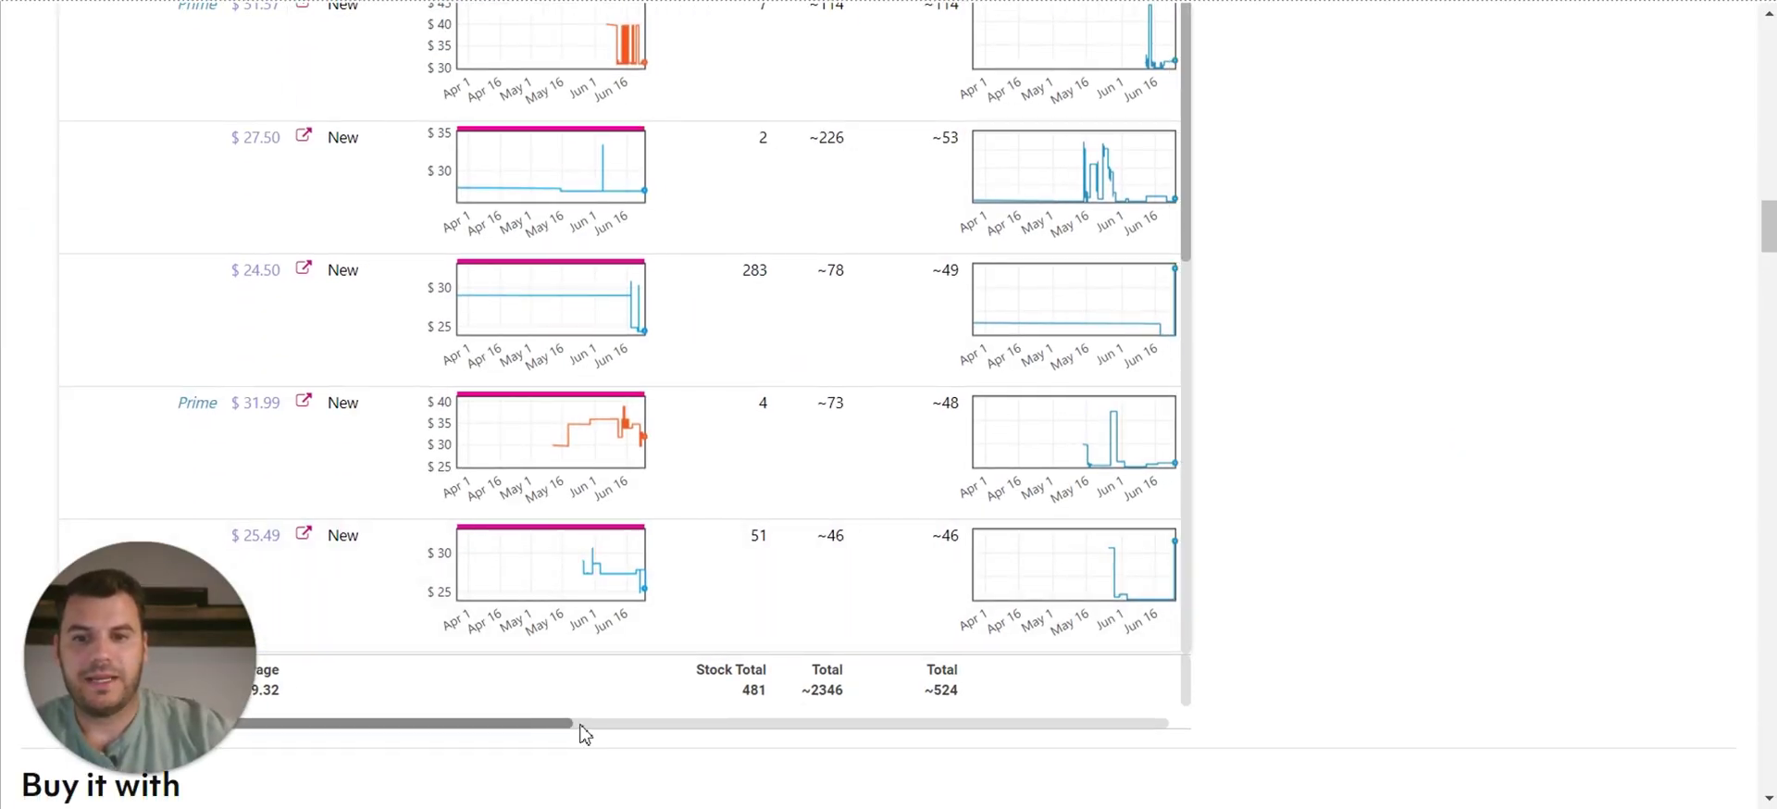
pyautogui.moveTo(583, 734); pyautogui.dragTo(680, 734)
pyautogui.scroll(3, 1393, 540)
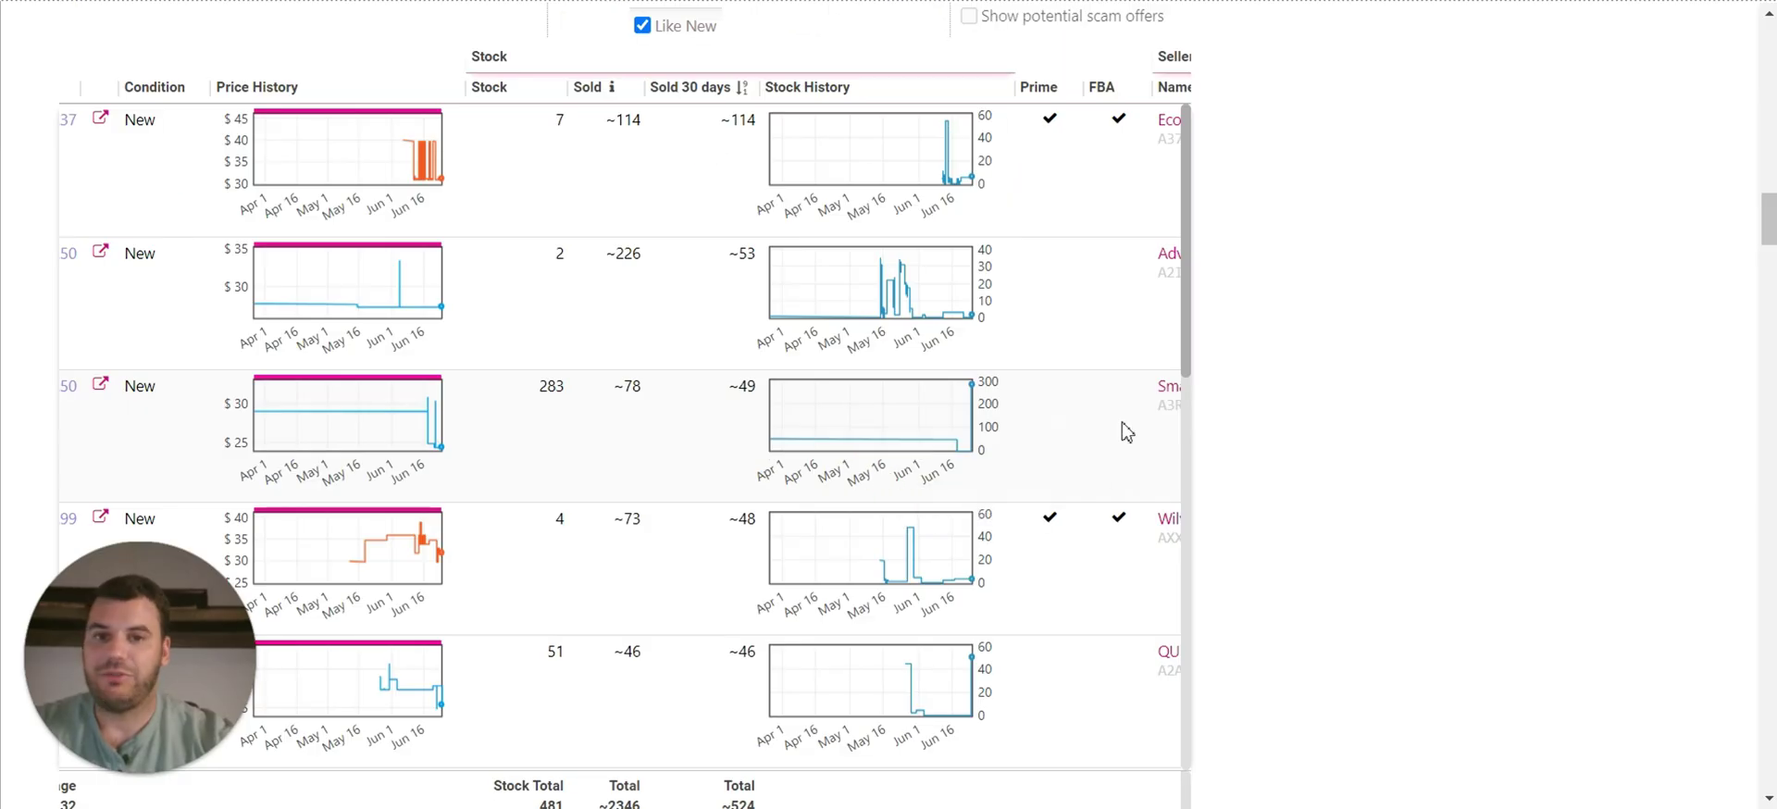
# - Open the listing's variations in Keepa and compare the monthly purchases, color, size and ratings of the white and black socks
pyautogui.scroll(15, 1317, 381)
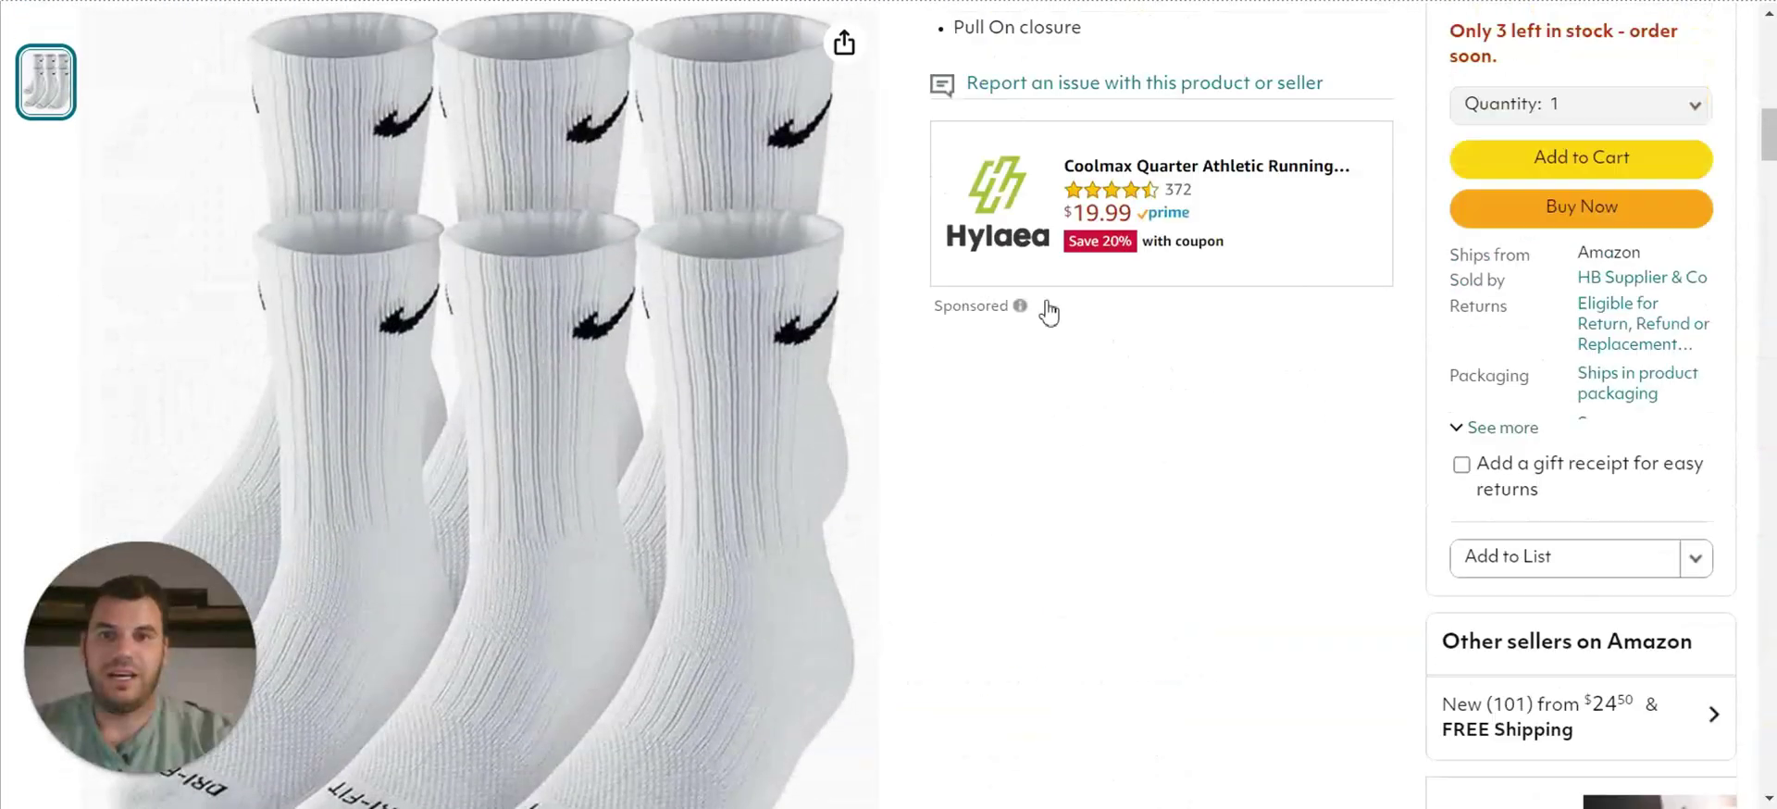
pyautogui.scroll(10, 1048, 312)
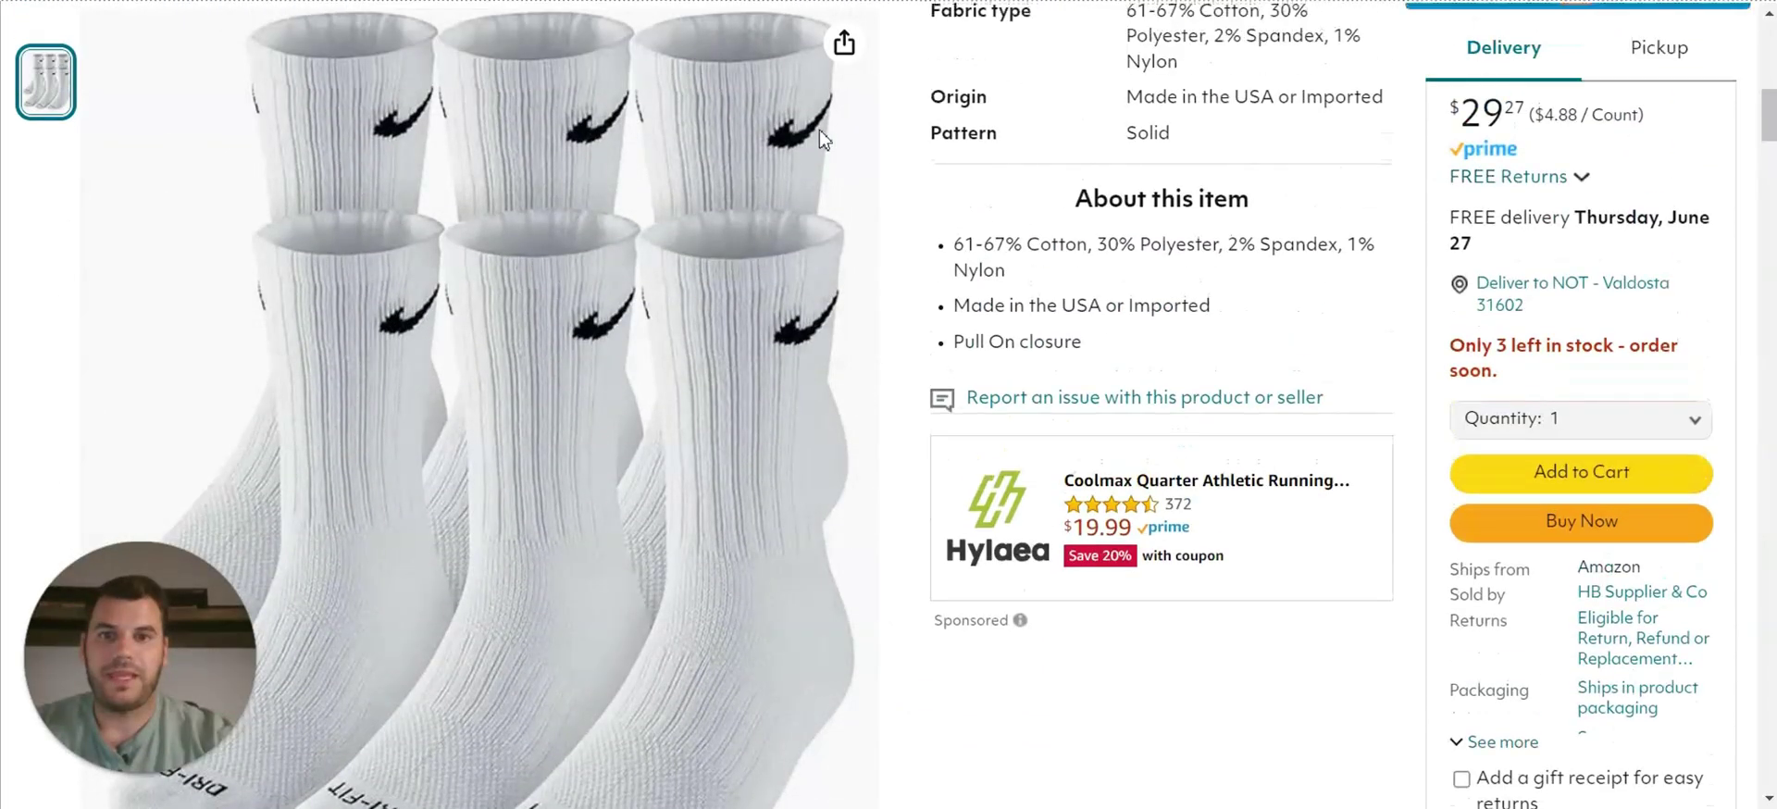
pyautogui.scroll(-15, 1173, 257)
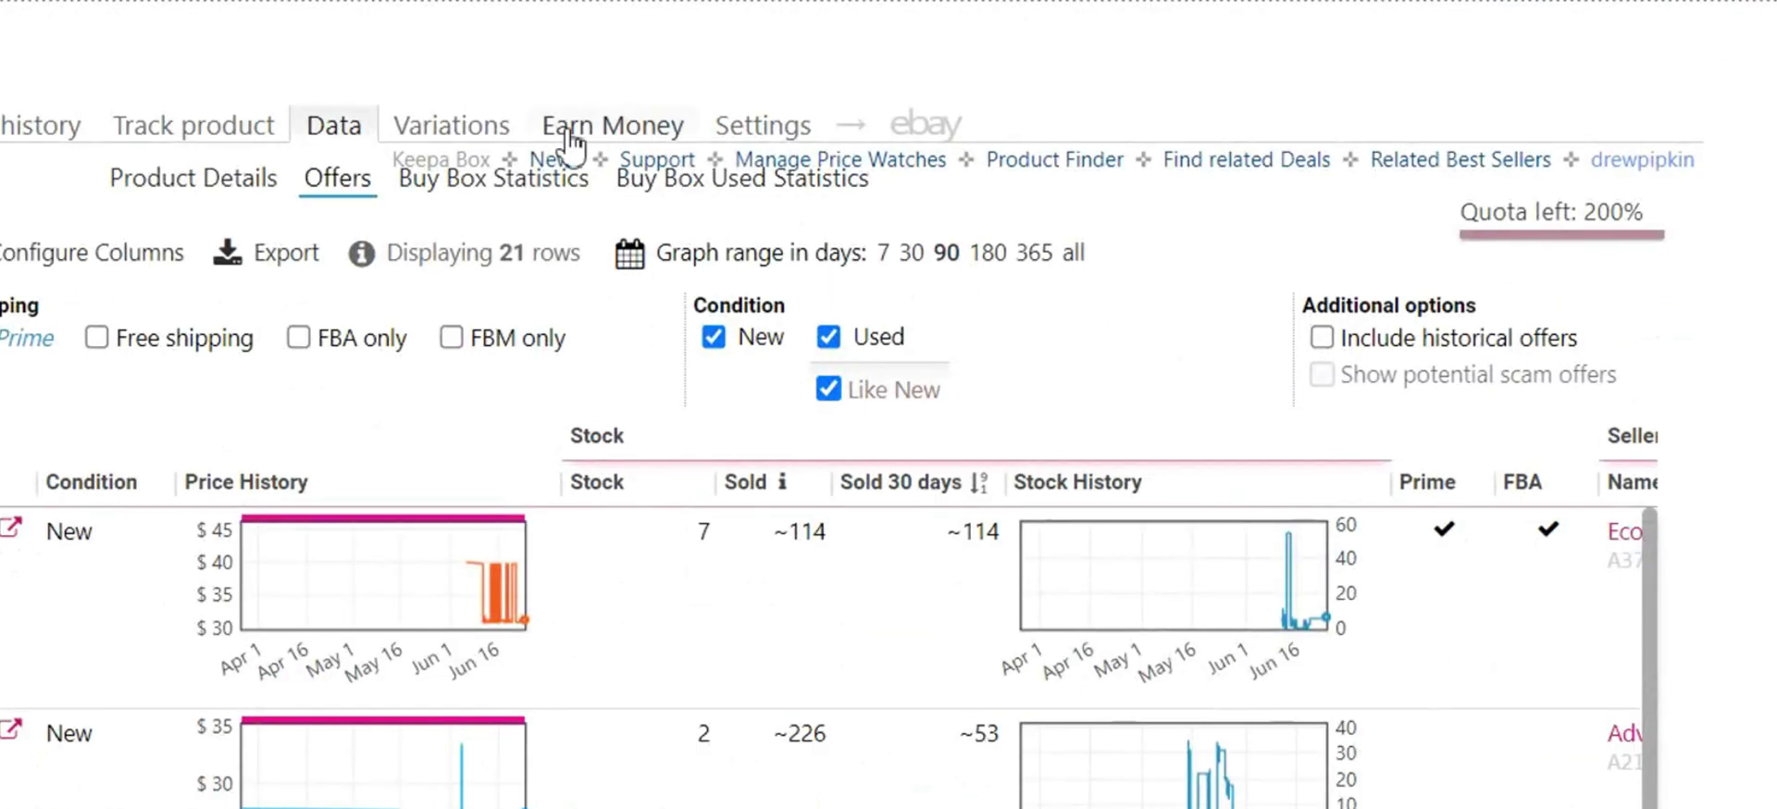
pyautogui.click(441, 128)
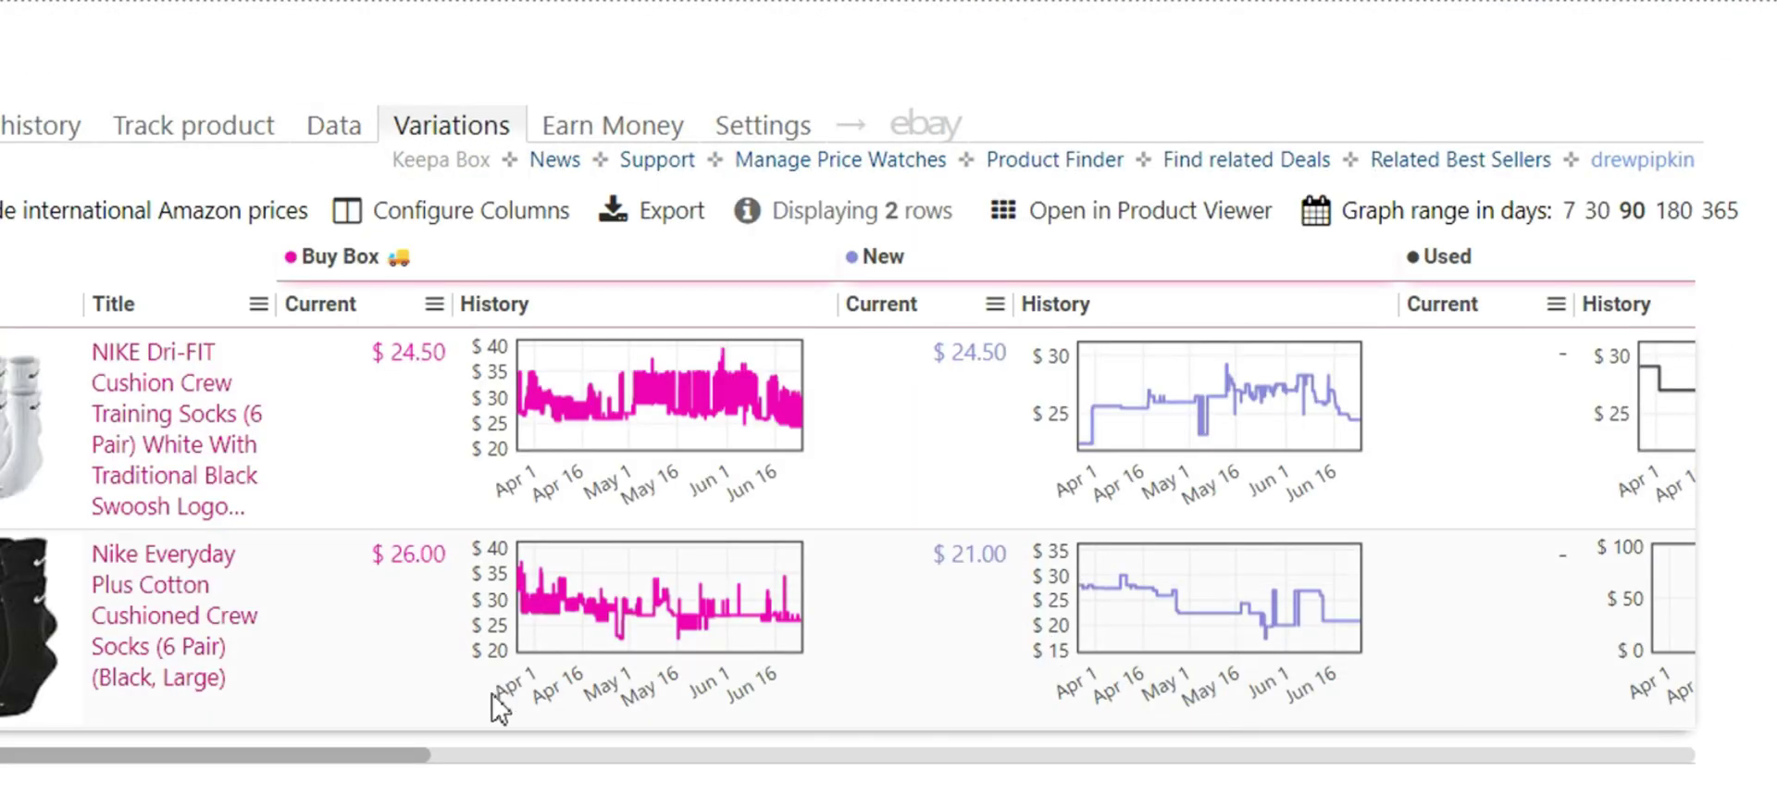
pyautogui.moveTo(323, 751); pyautogui.dragTo(865, 773)
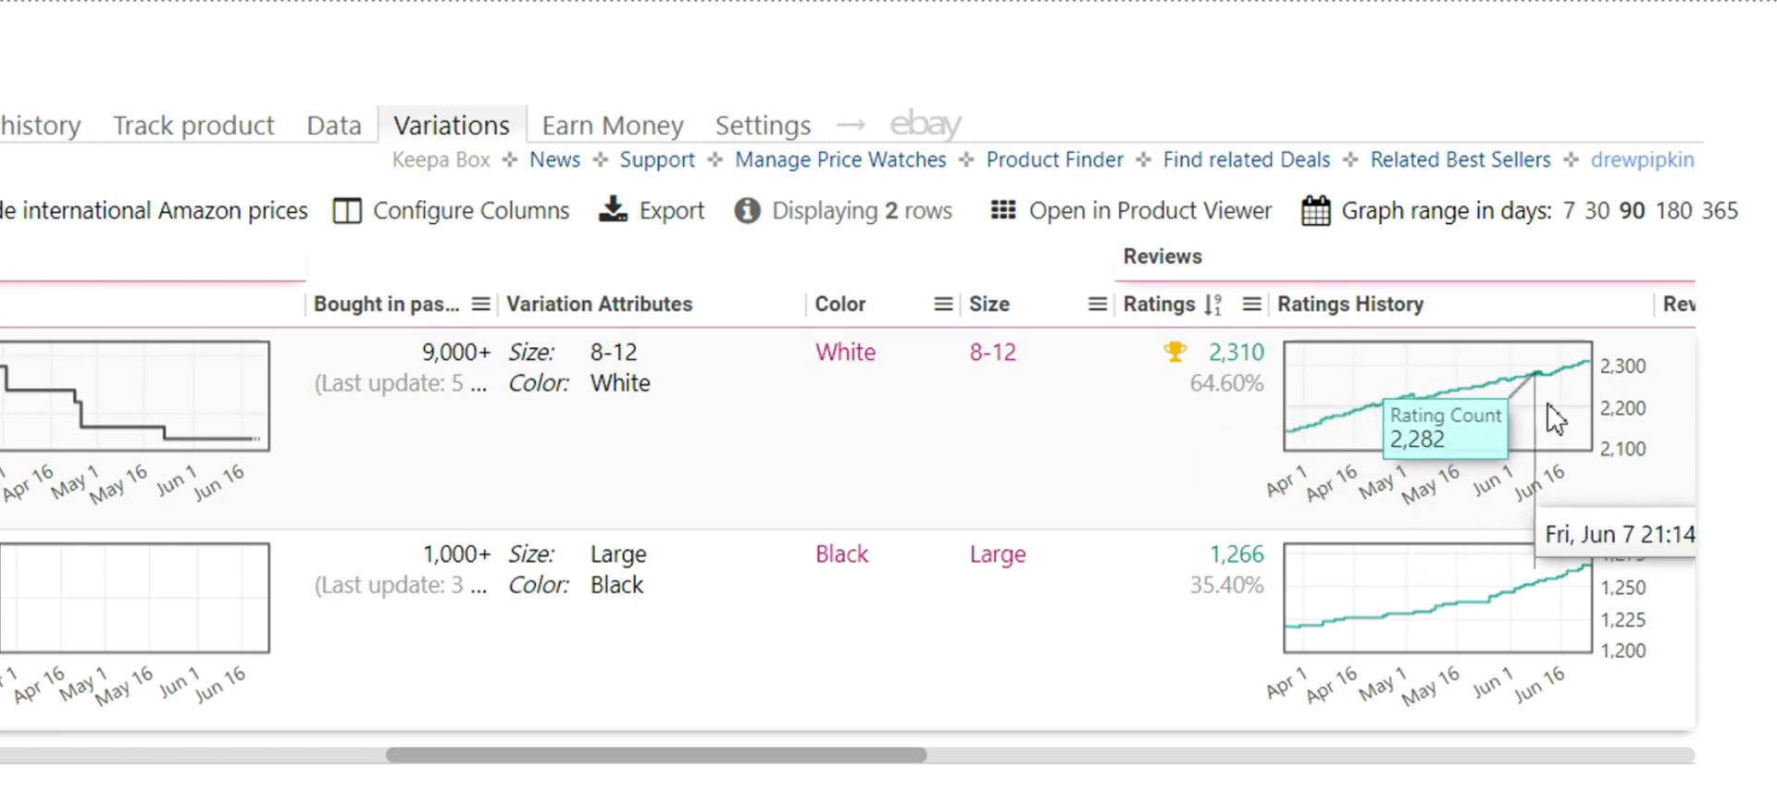
# - Return to the Keepa offers table and bring the seller names into view beside the stock histories
pyautogui.click(347, 134)
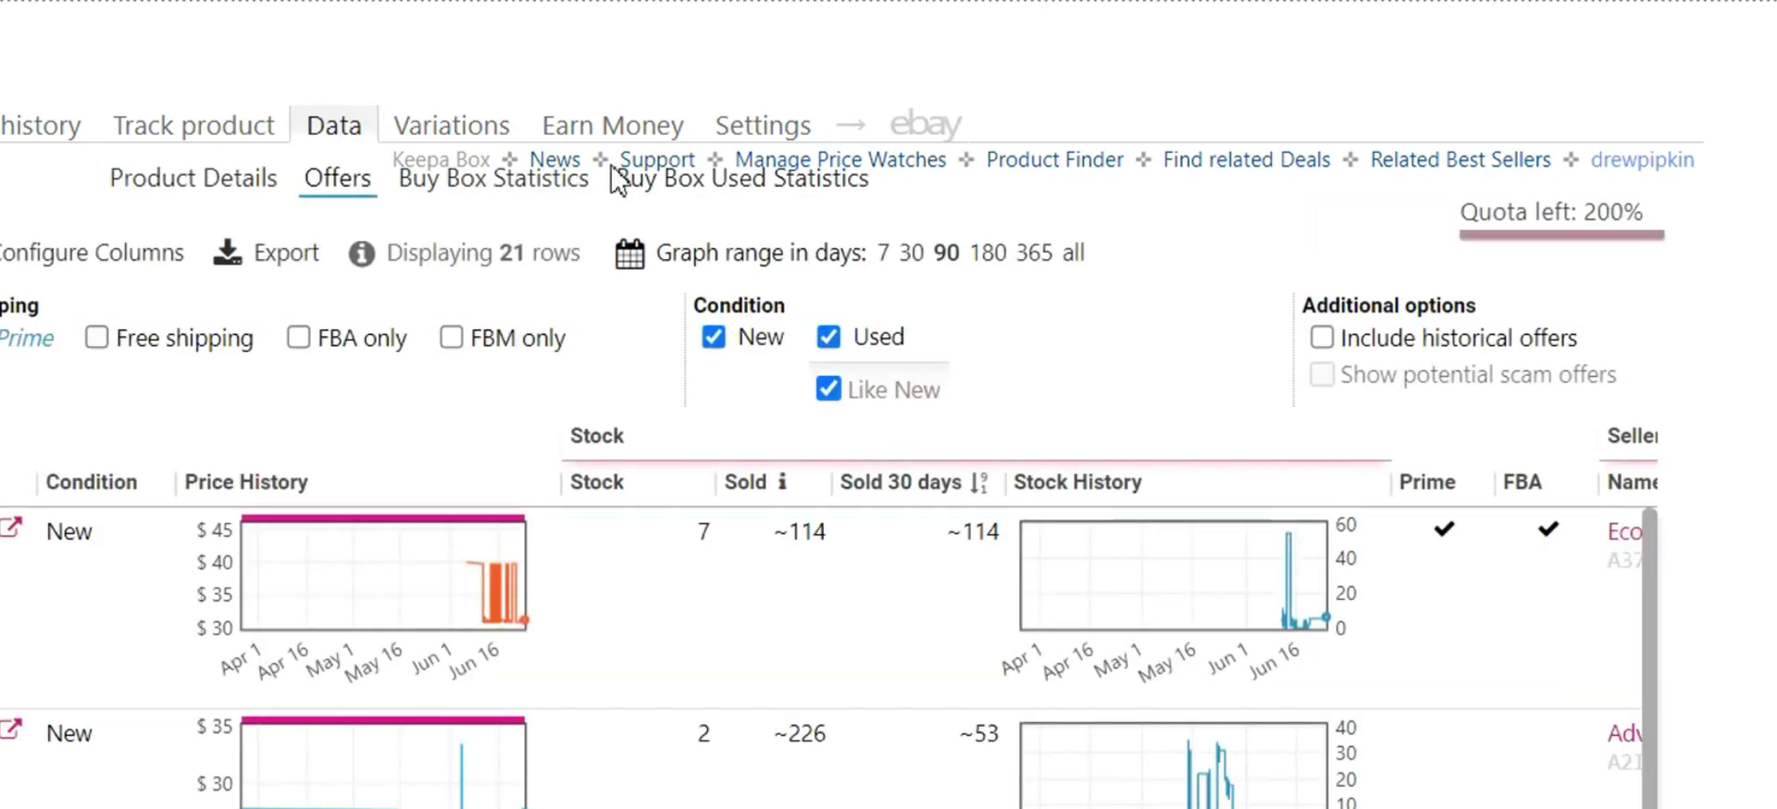
pyautogui.scroll(-6, 1229, 613)
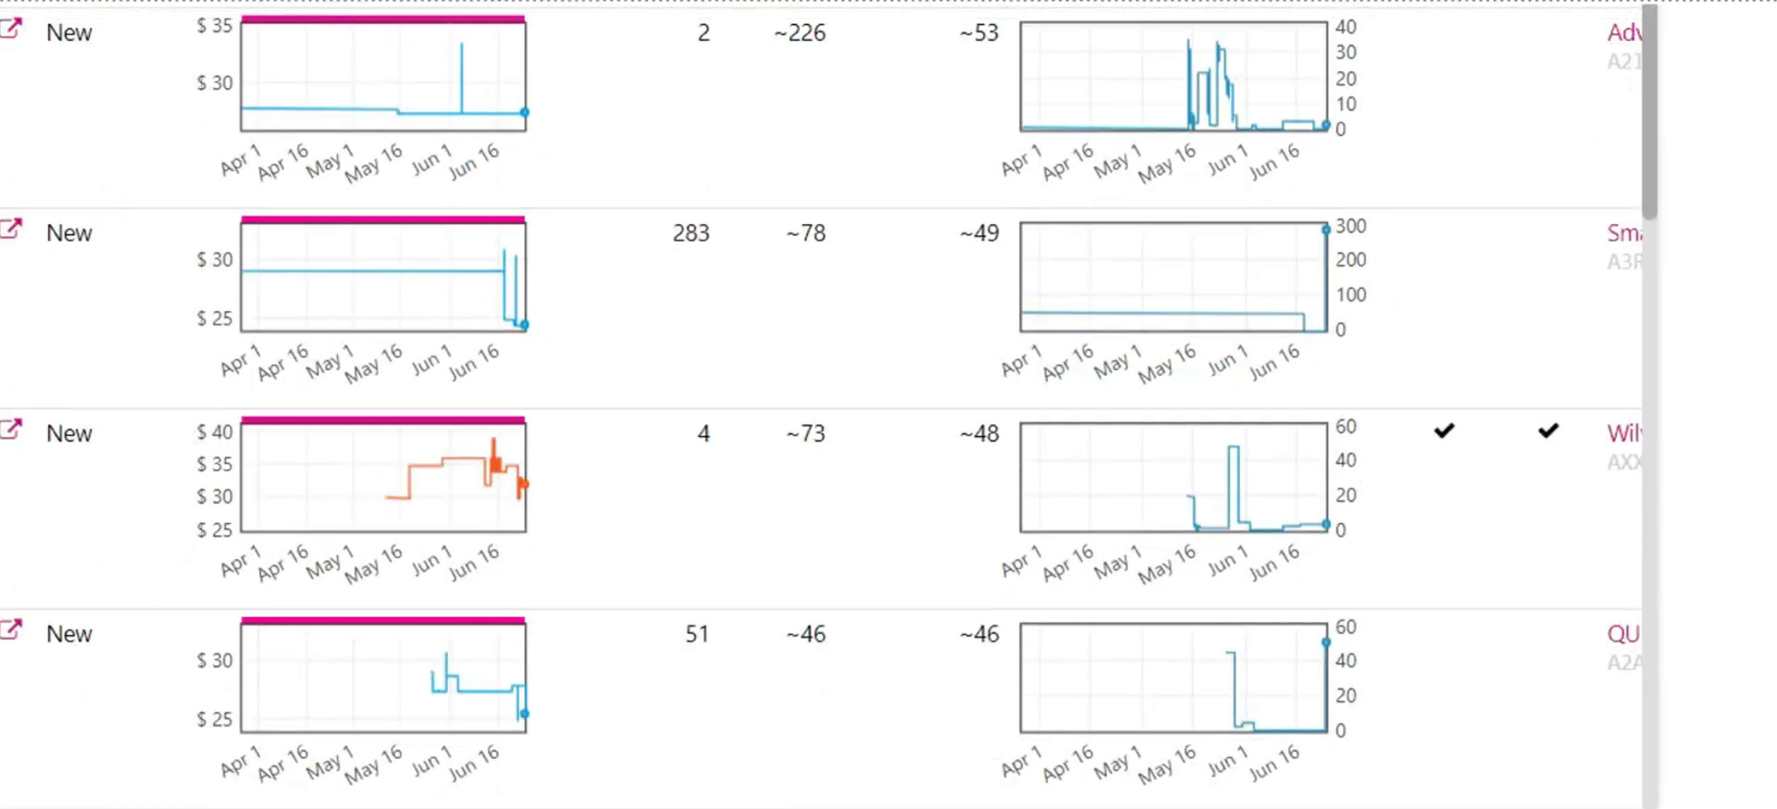
pyautogui.hscroll(3, 816, 400)
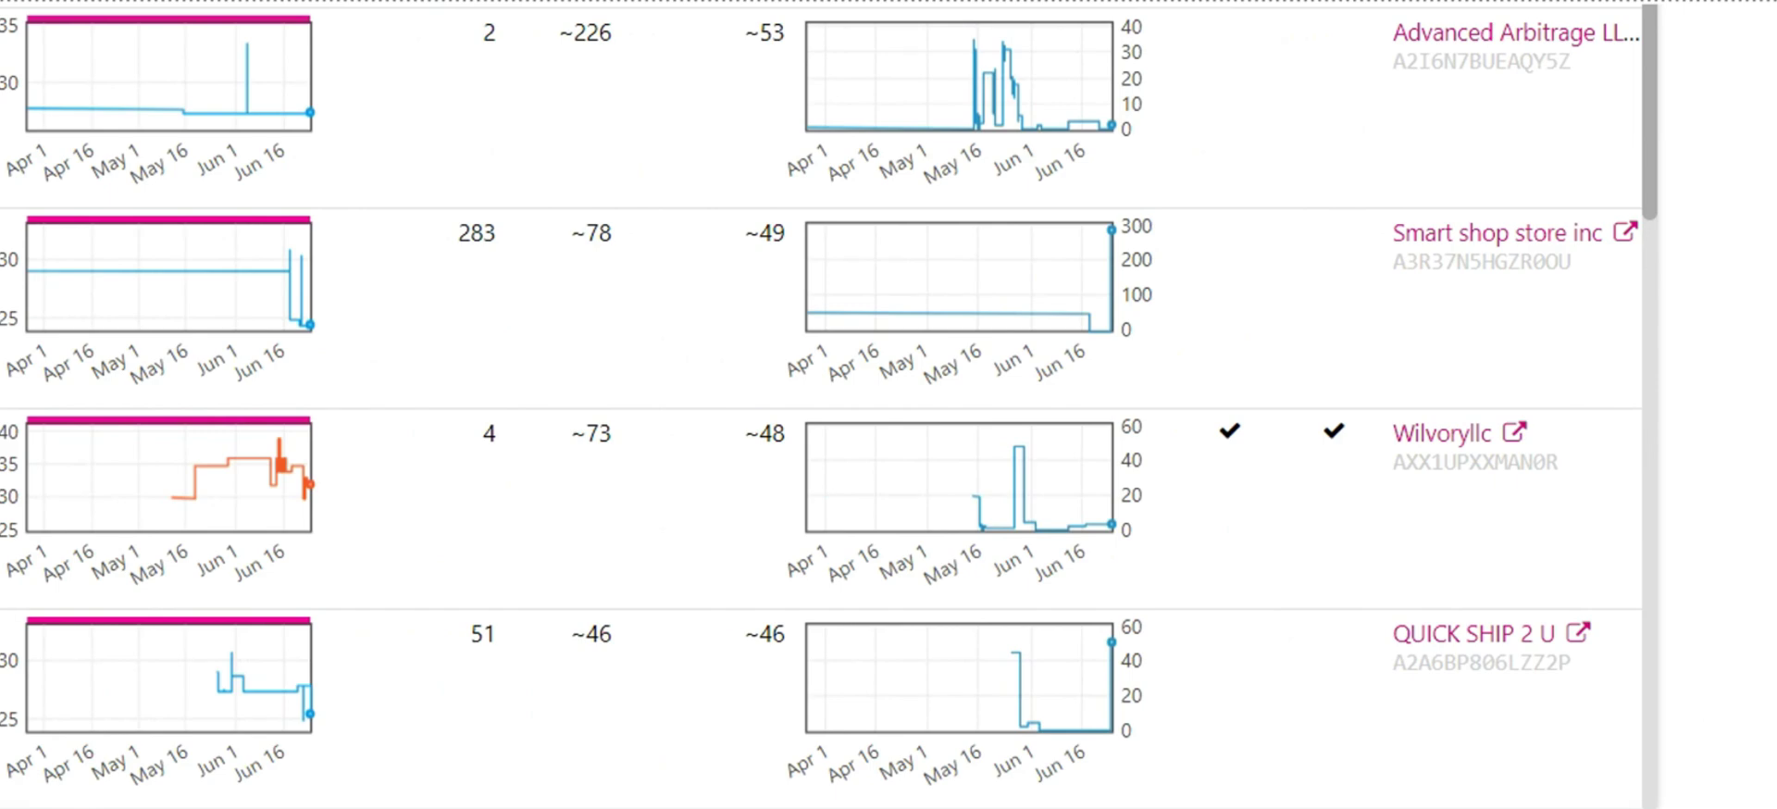
pyautogui.scroll(5, 1475, 186)
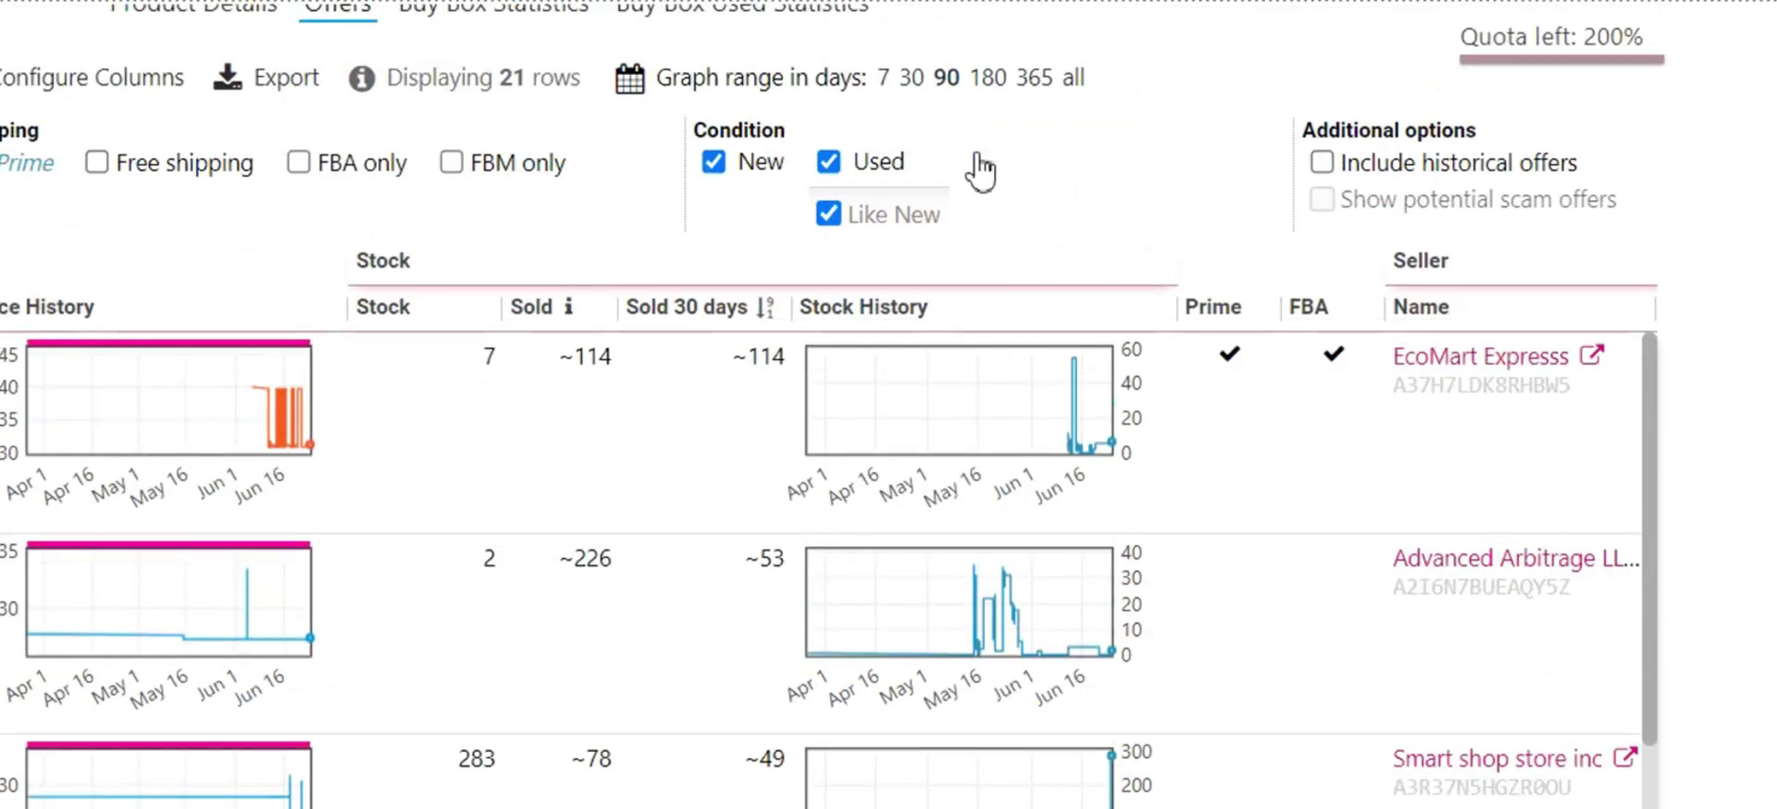
# - Include historical offers in the offers table, examine the sellers' stock and sales figures, and exclude historical offers again
pyautogui.click(1430, 176)
pyautogui.scroll(-10, 1714, 278)
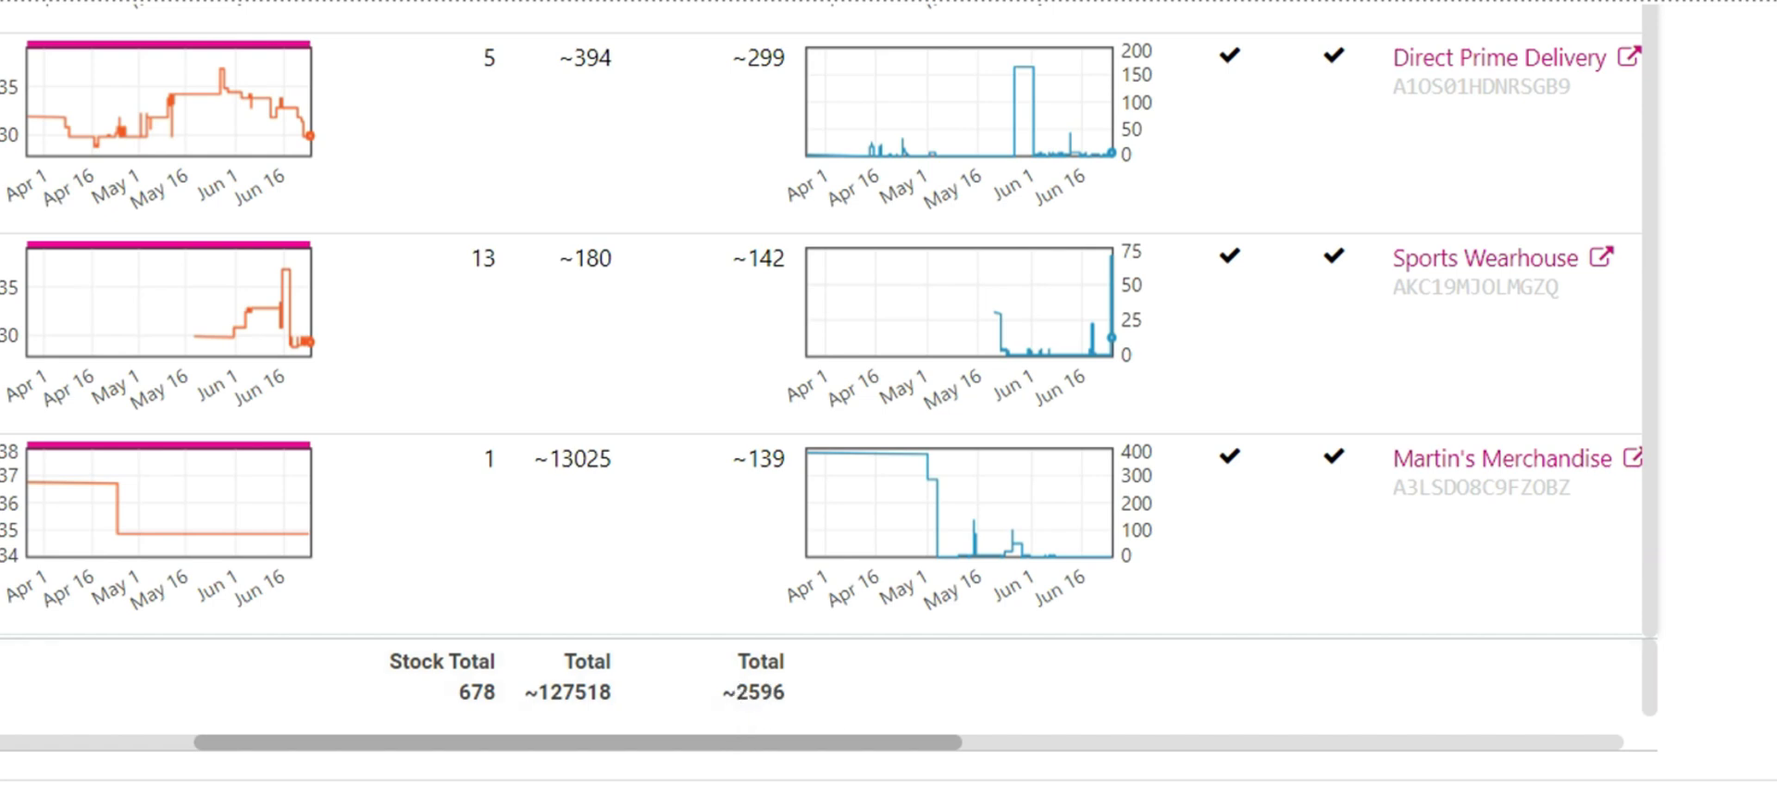
pyautogui.scroll(3, 833, 404)
pyautogui.scroll(4, 1733, 206)
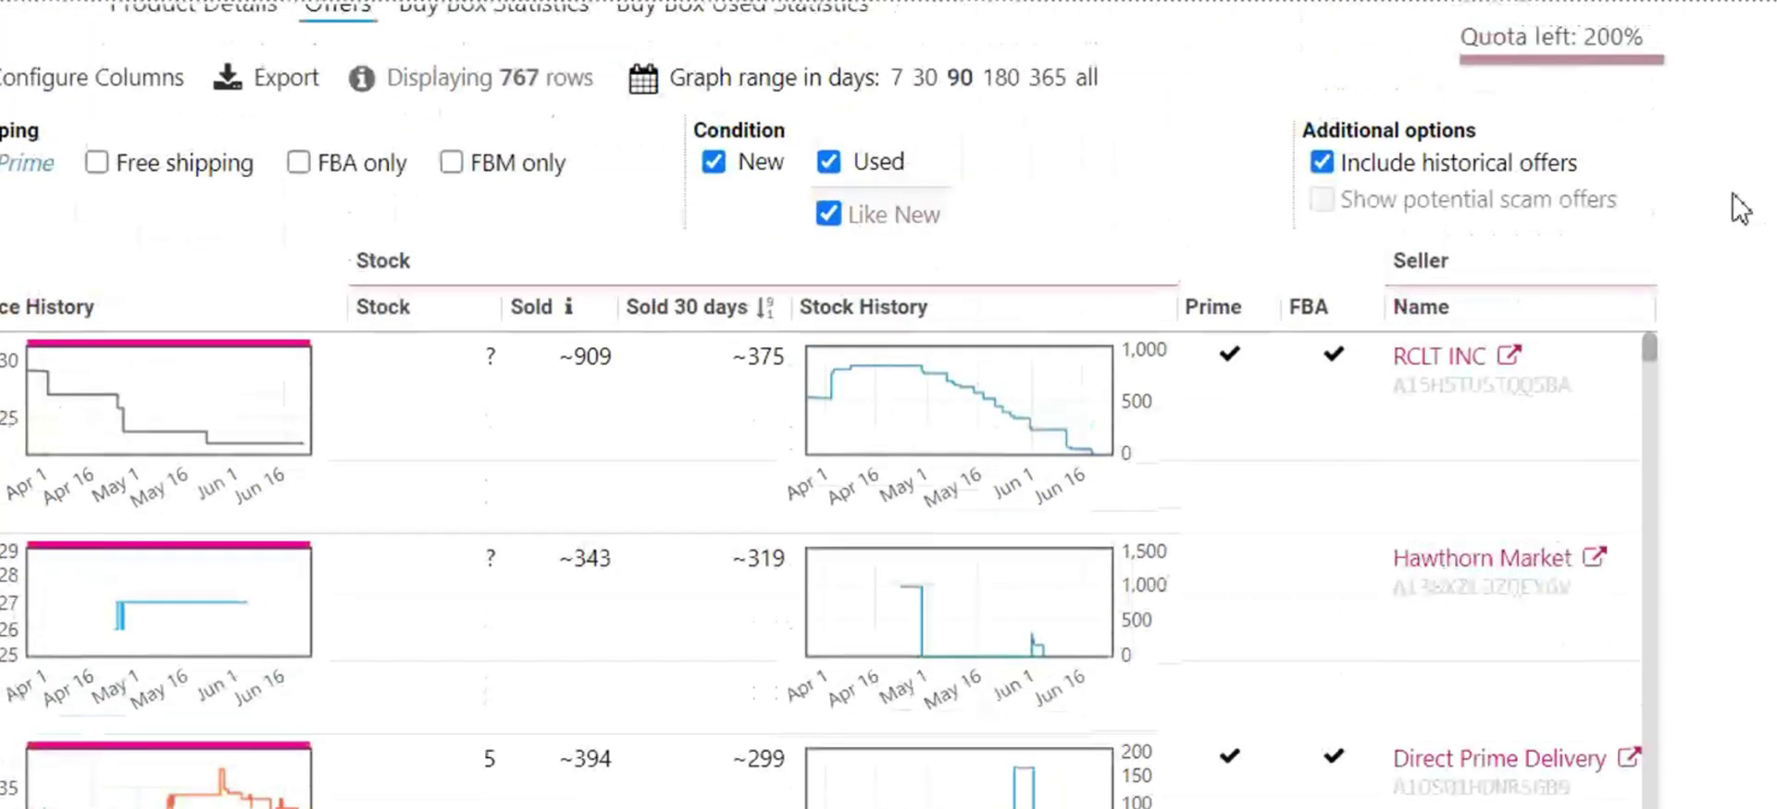
pyautogui.click(1323, 167)
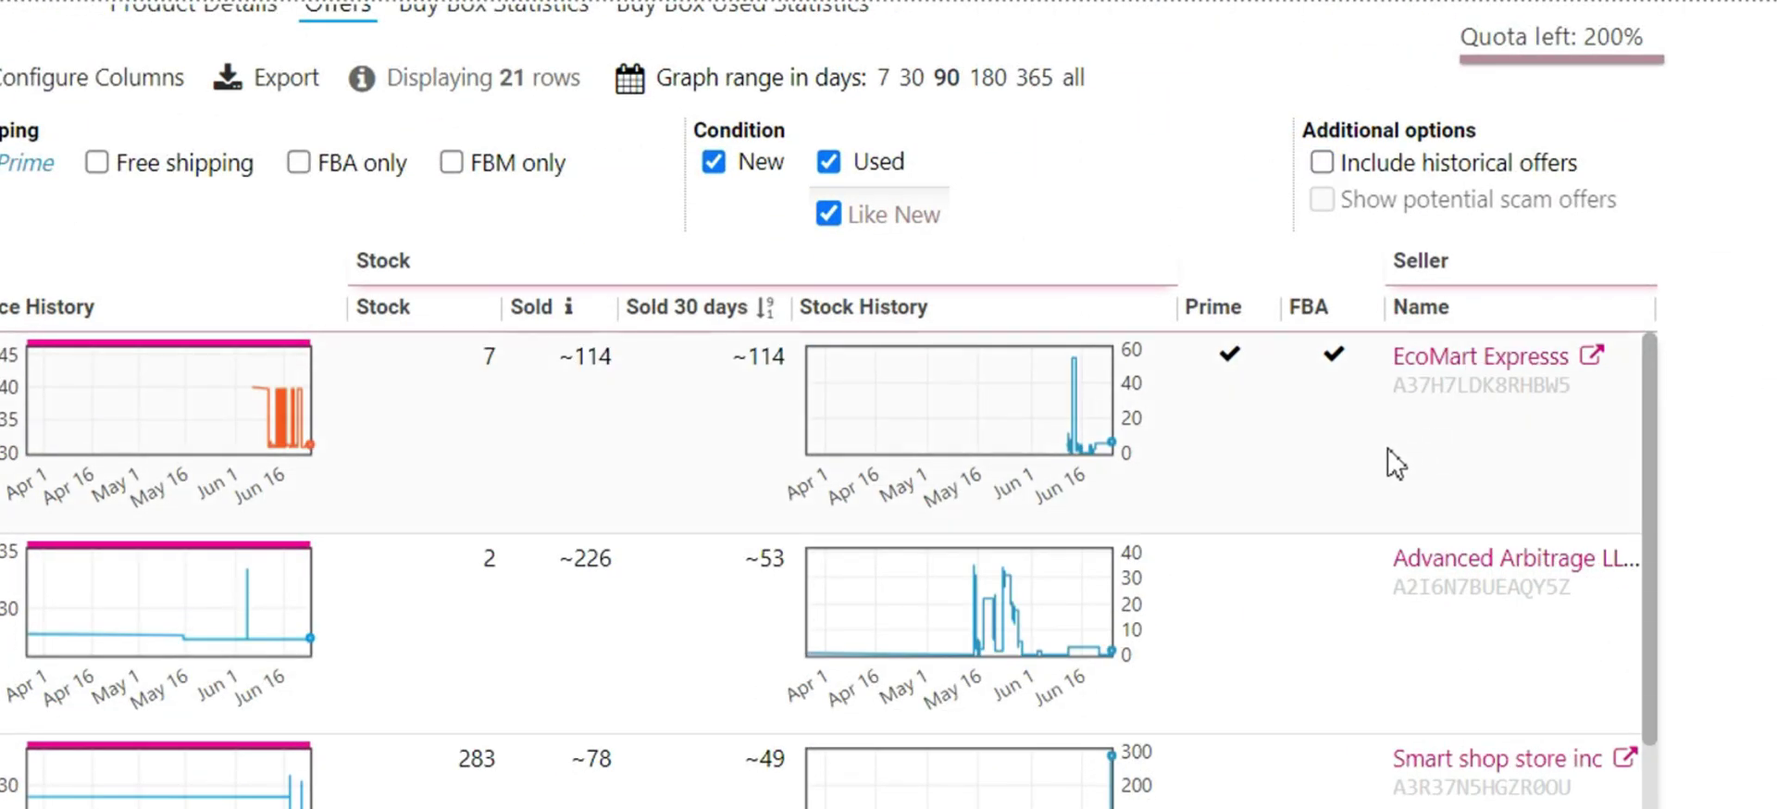
# - Examine the current sellers' stock, 30-day sales and stock histories down through the lower-selling offers in the table
pyautogui.scroll(-2, 1396, 463)
pyautogui.scroll(-3, 1693, 412)
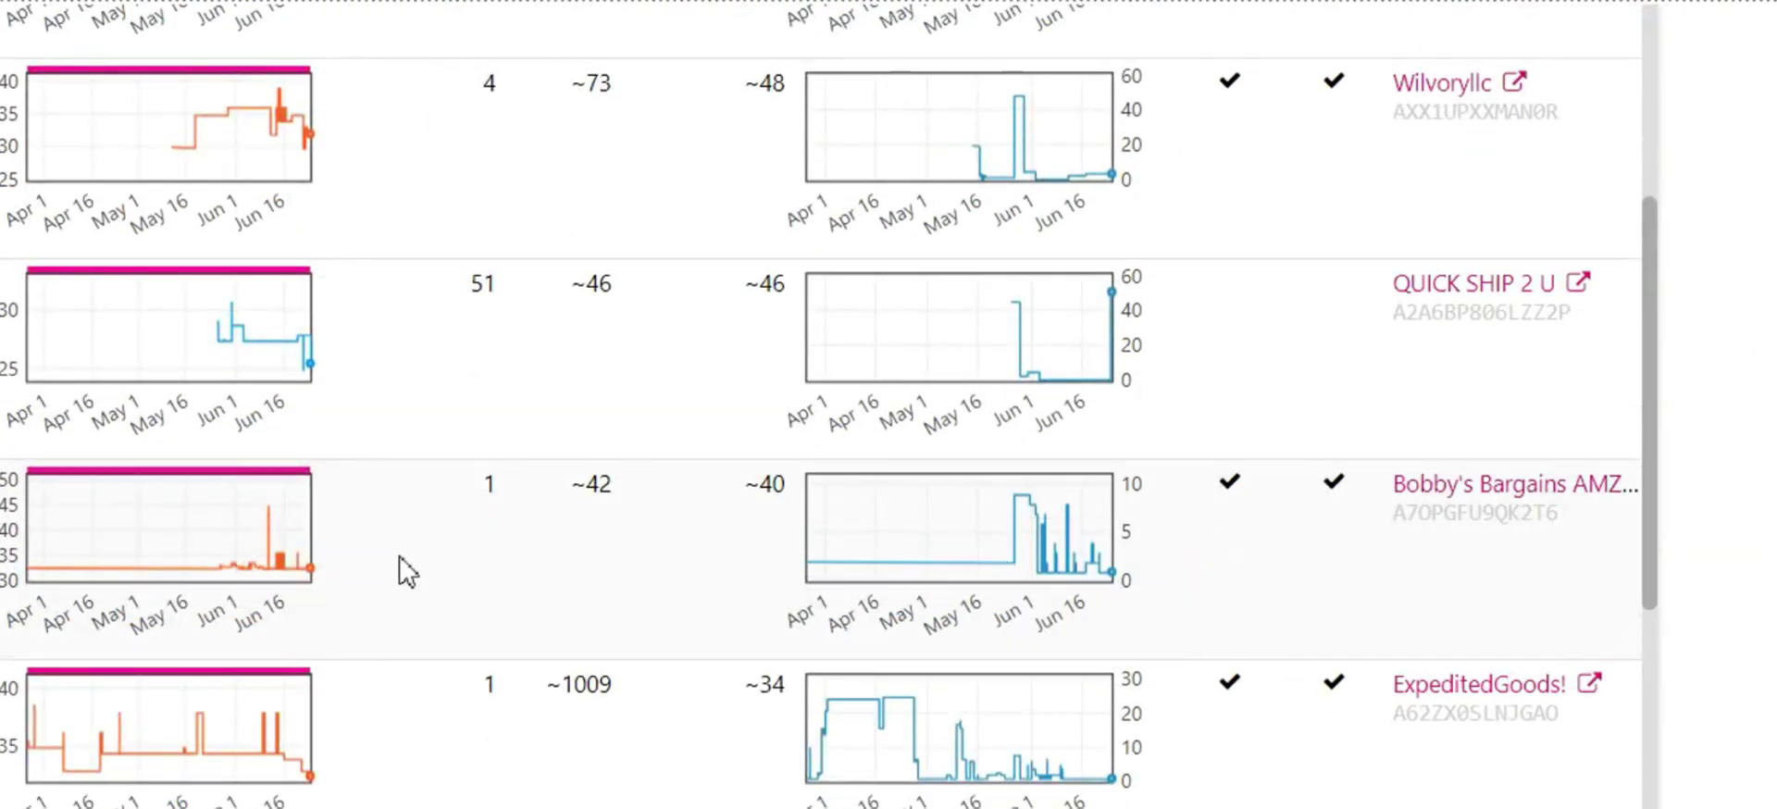
pyautogui.moveTo(226, 567)
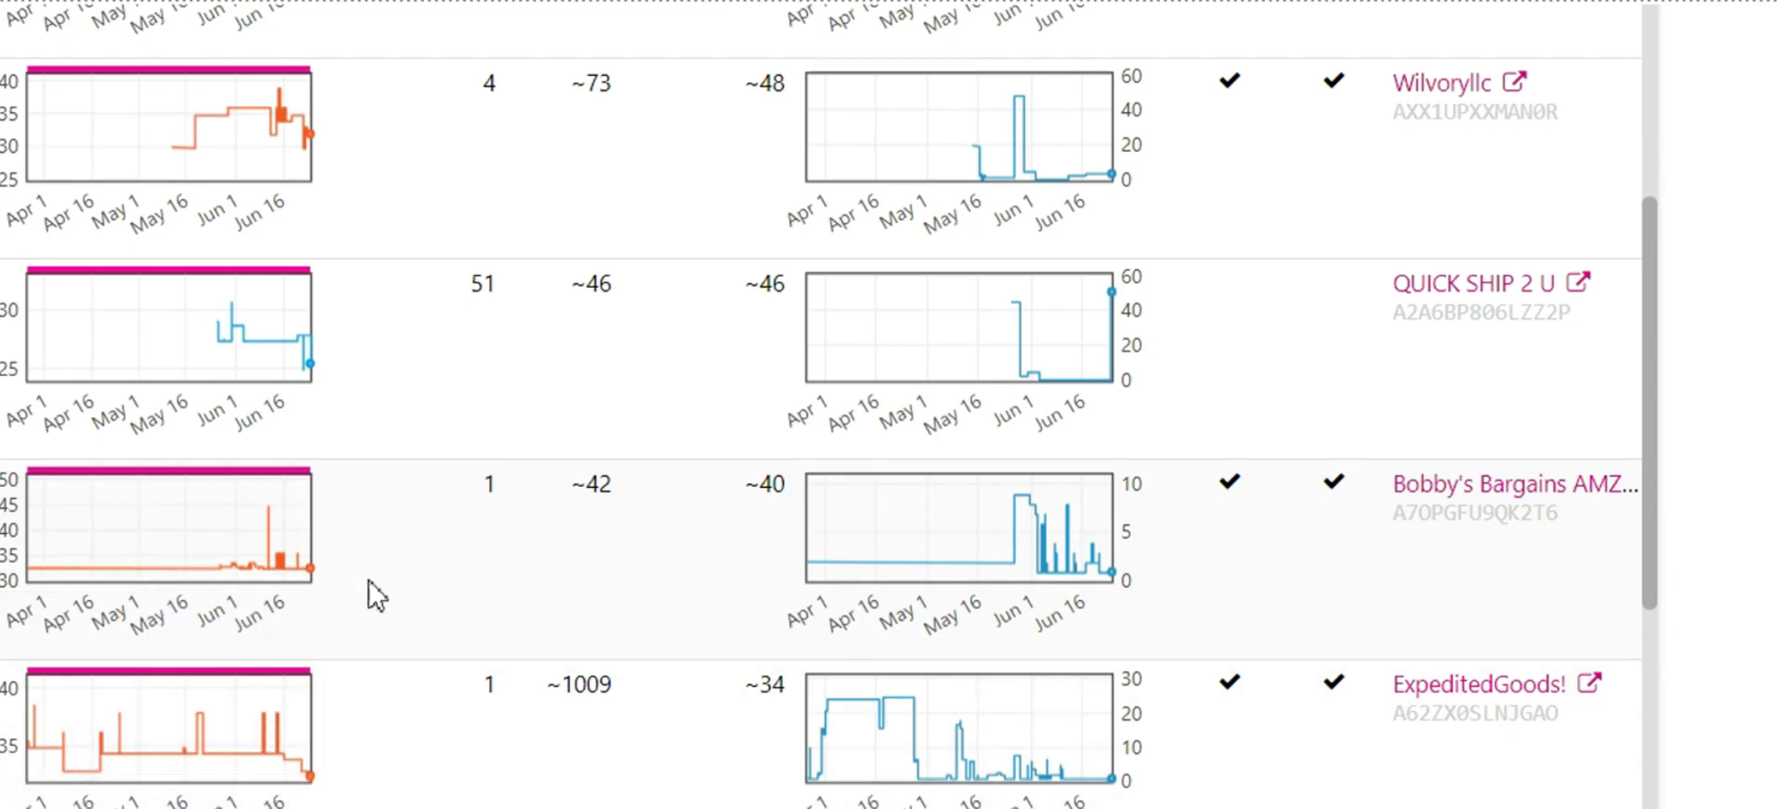
pyautogui.scroll(-8, 375, 583)
pyautogui.scroll(-2, 1228, 522)
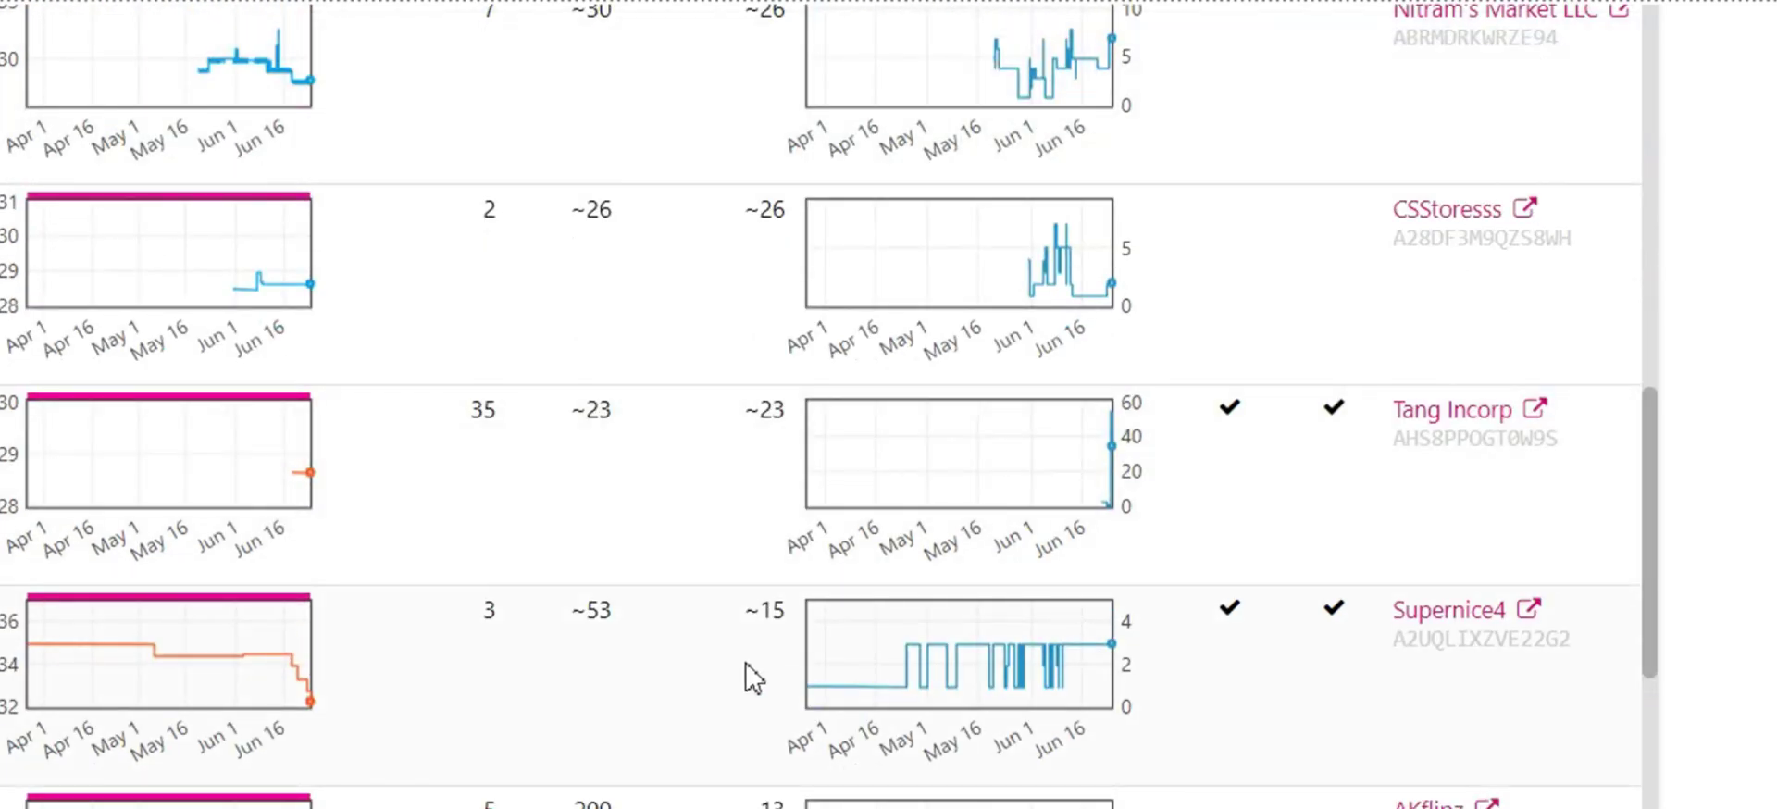
pyautogui.scroll(-7, 1185, 619)
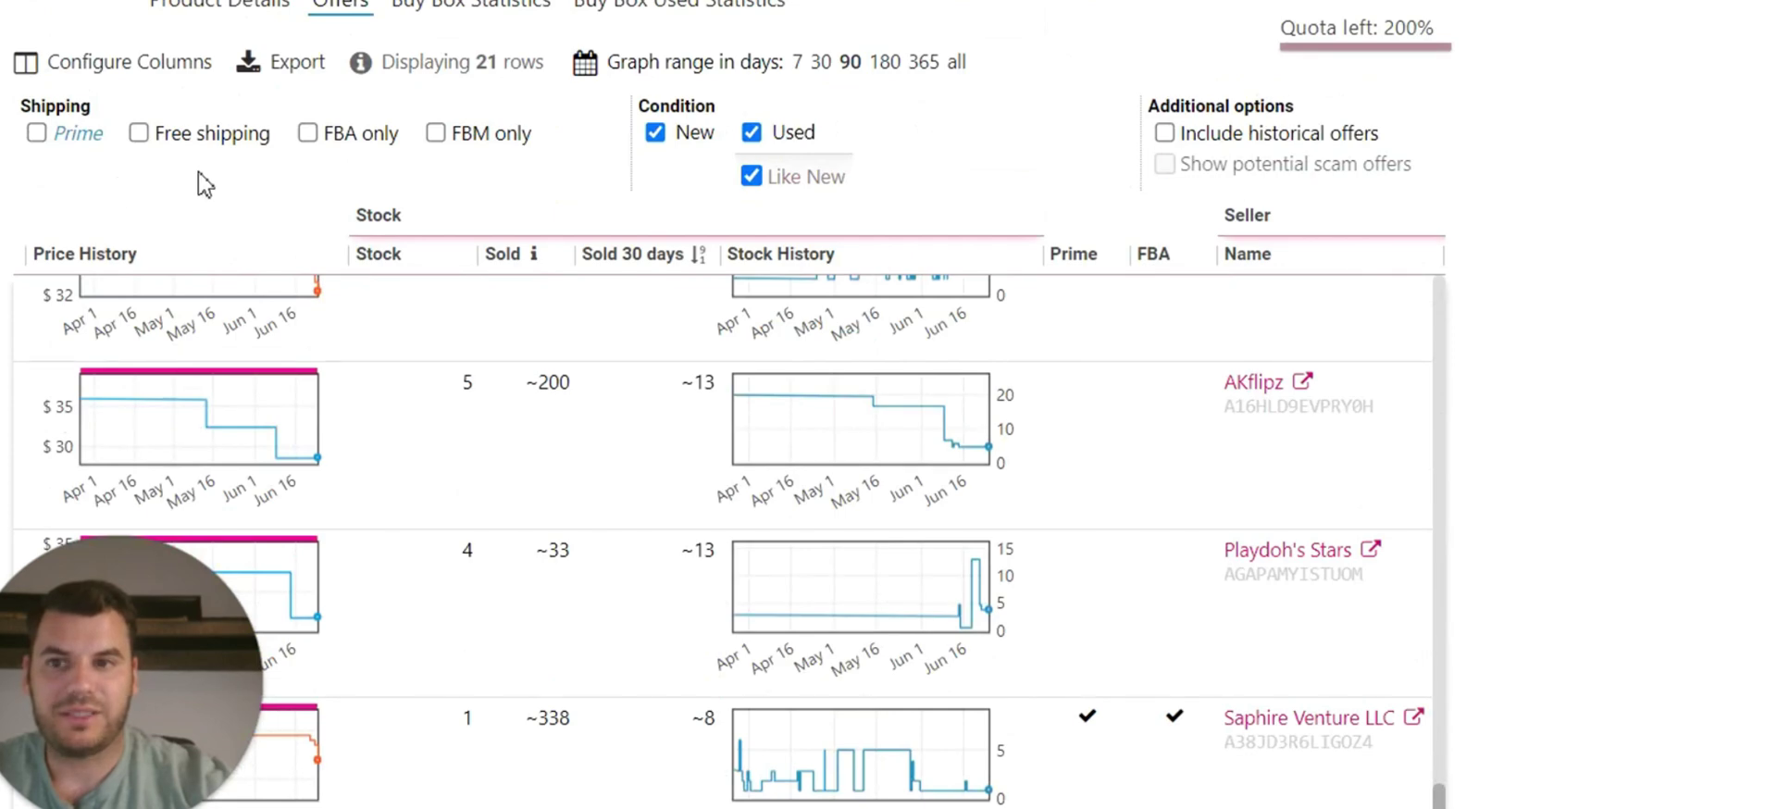
# - Limit the offers table to Prime offers and compare those sellers' prices, stock, 30-day sales and combined totals
pyautogui.click(87, 134)
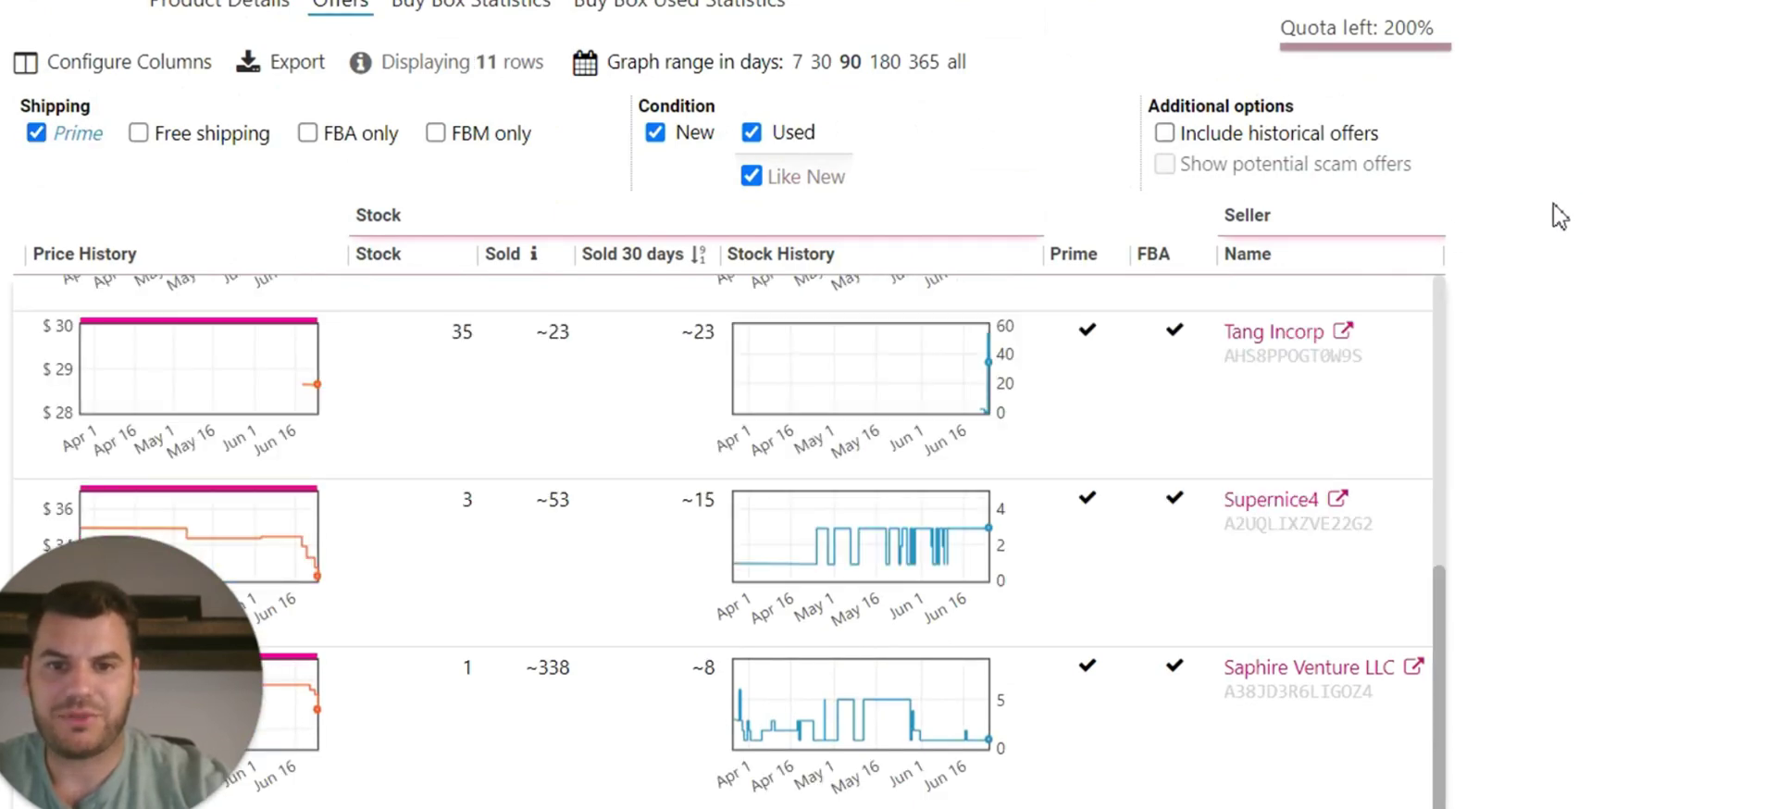
pyautogui.scroll(10, 1427, 314)
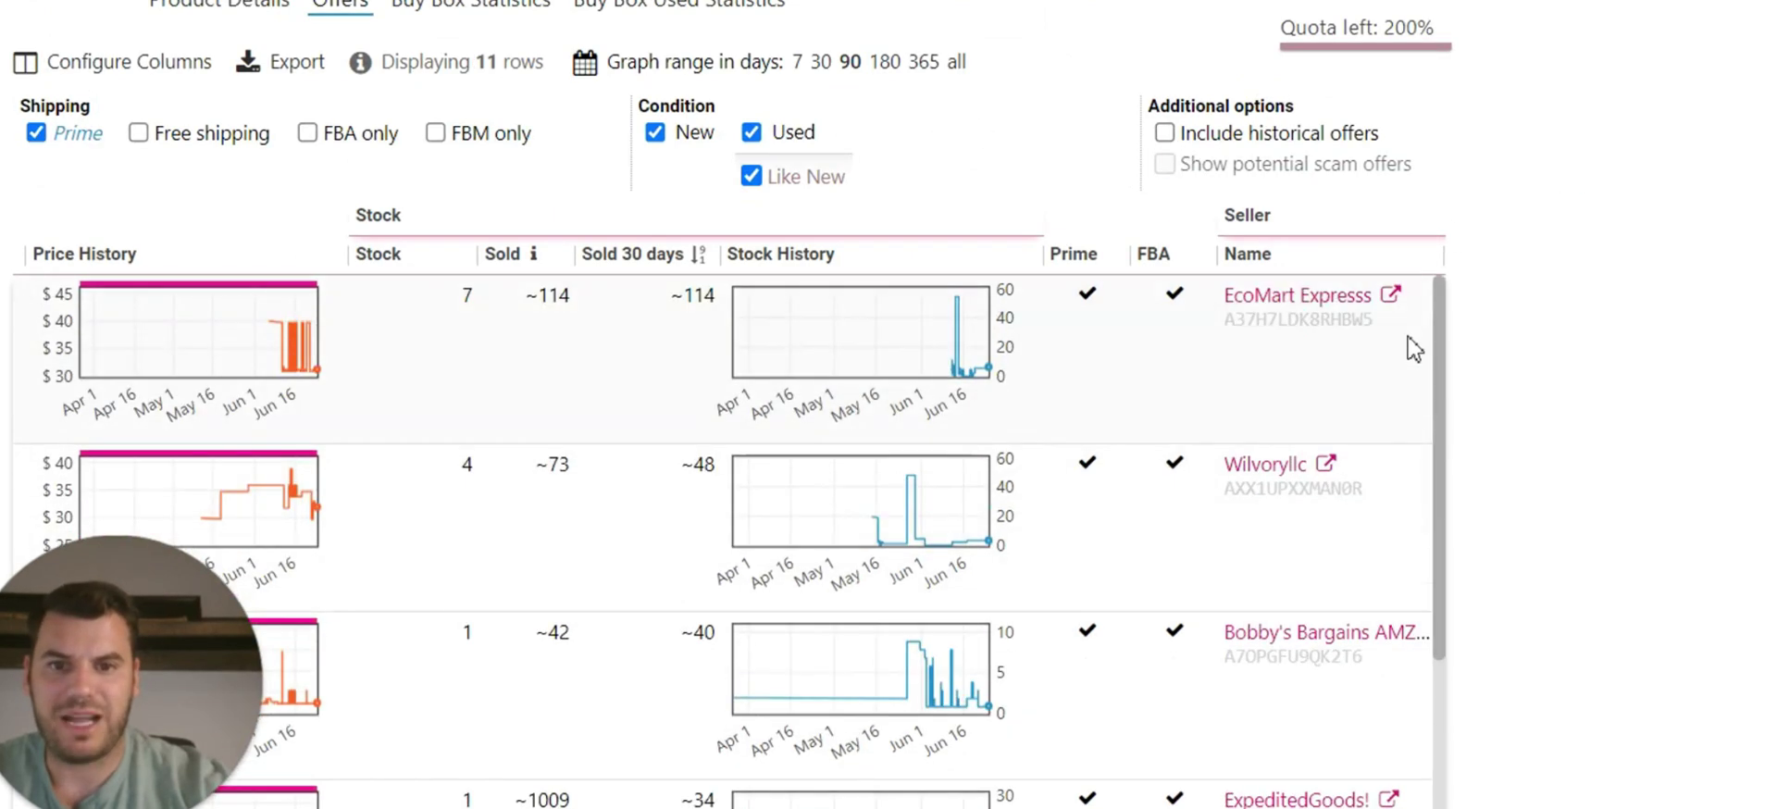
pyautogui.scroll(-10, 1408, 277)
pyautogui.scroll(-5, 1368, 250)
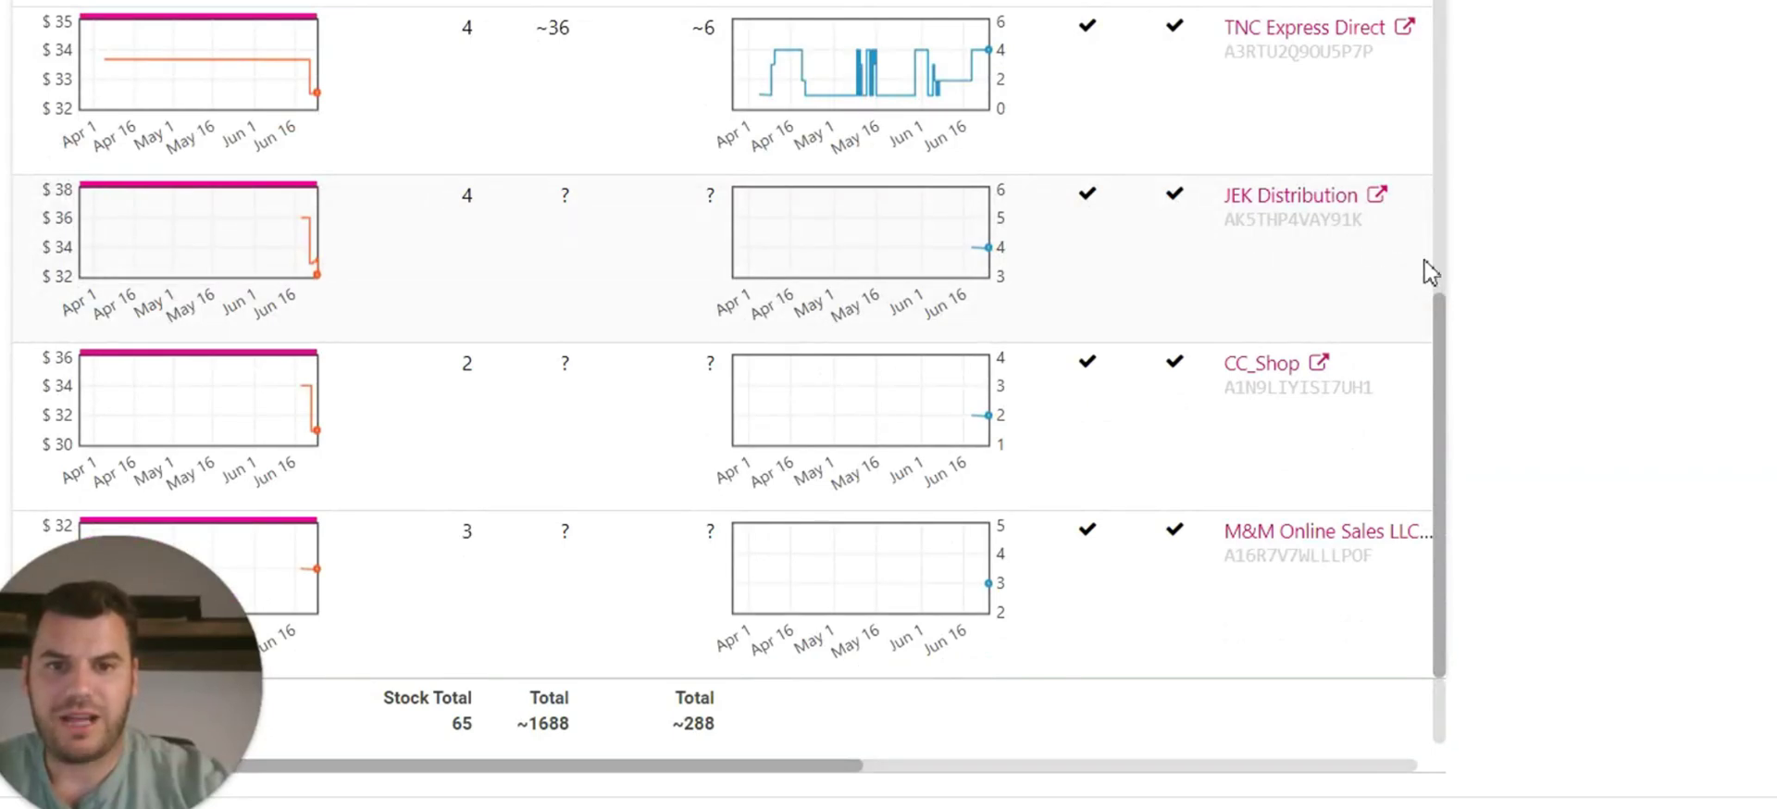
pyautogui.scroll(5, 1275, 372)
pyautogui.scroll(3, 1263, 386)
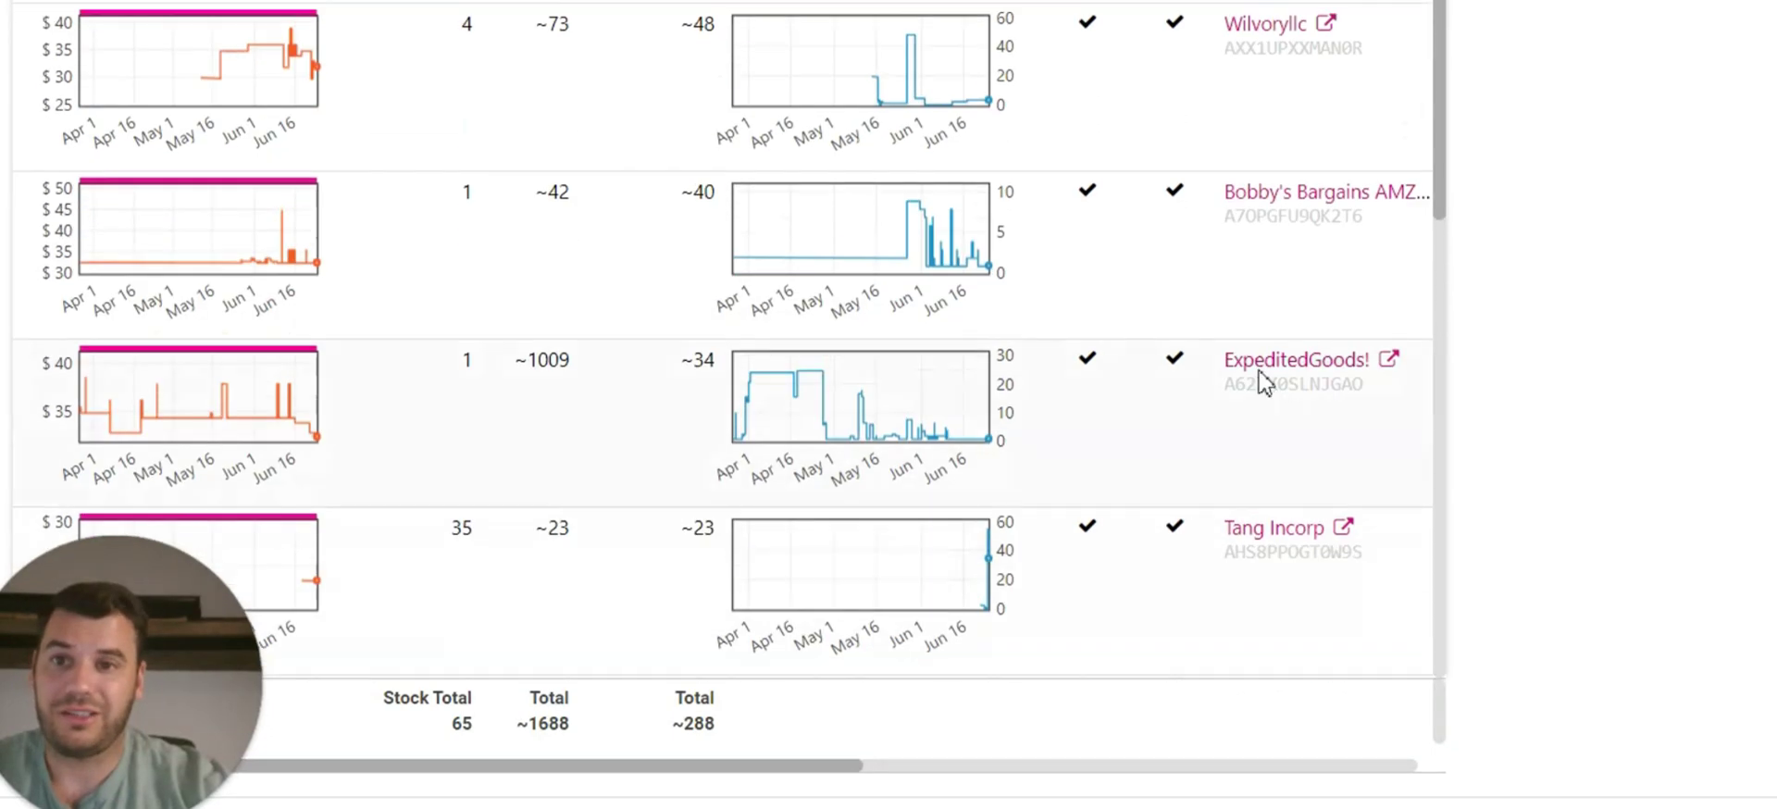
pyautogui.scroll(5, 397, 182)
pyautogui.moveTo(315, 366)
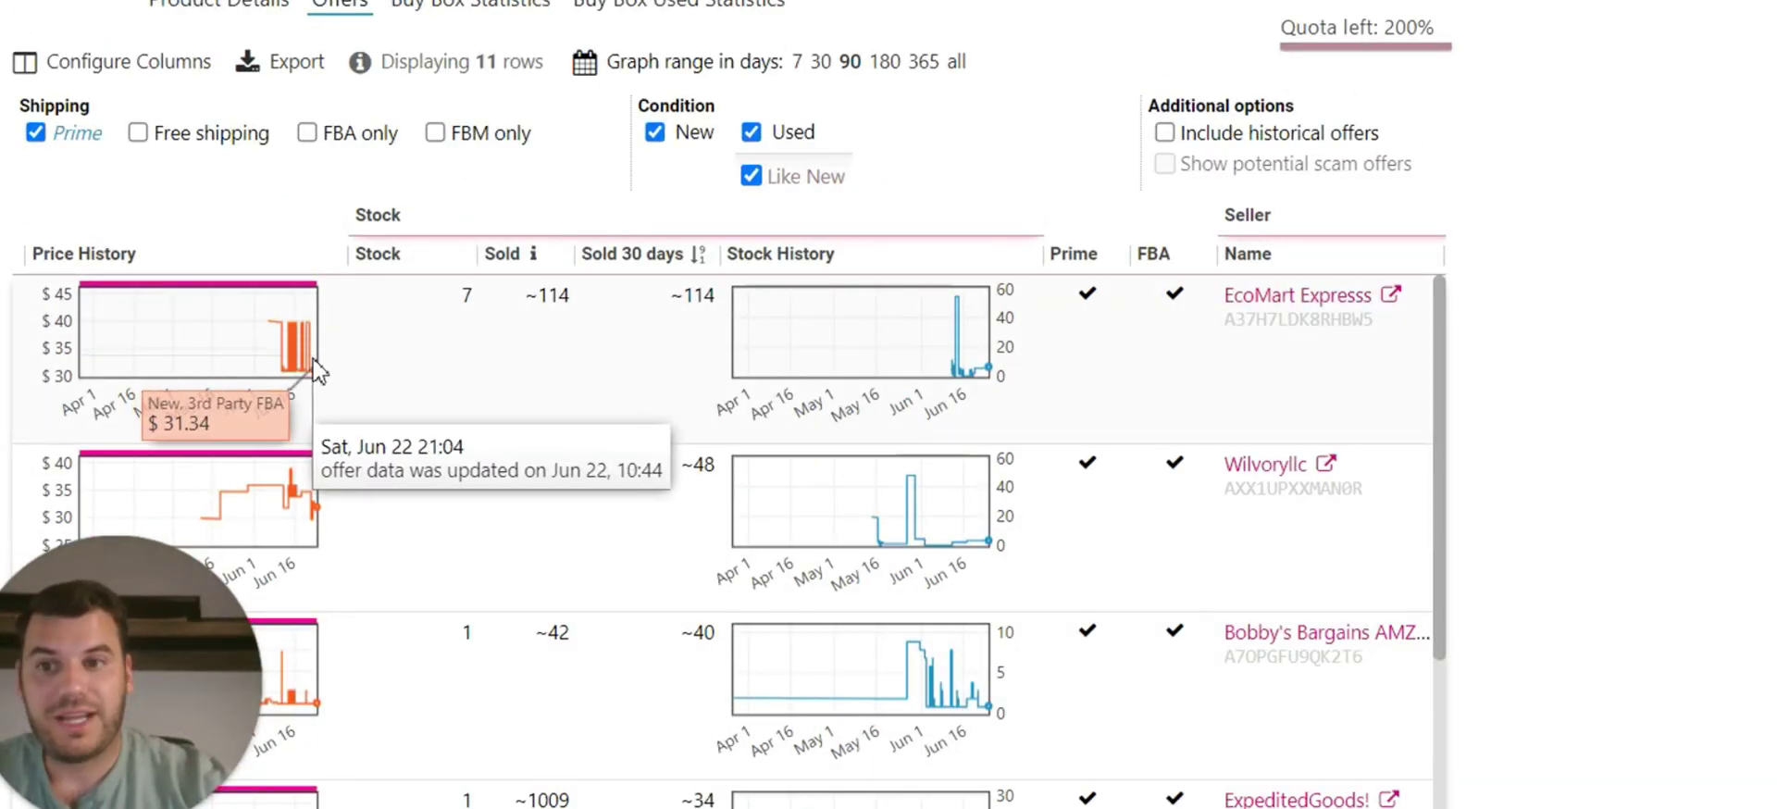
pyautogui.scroll(-3, 432, 384)
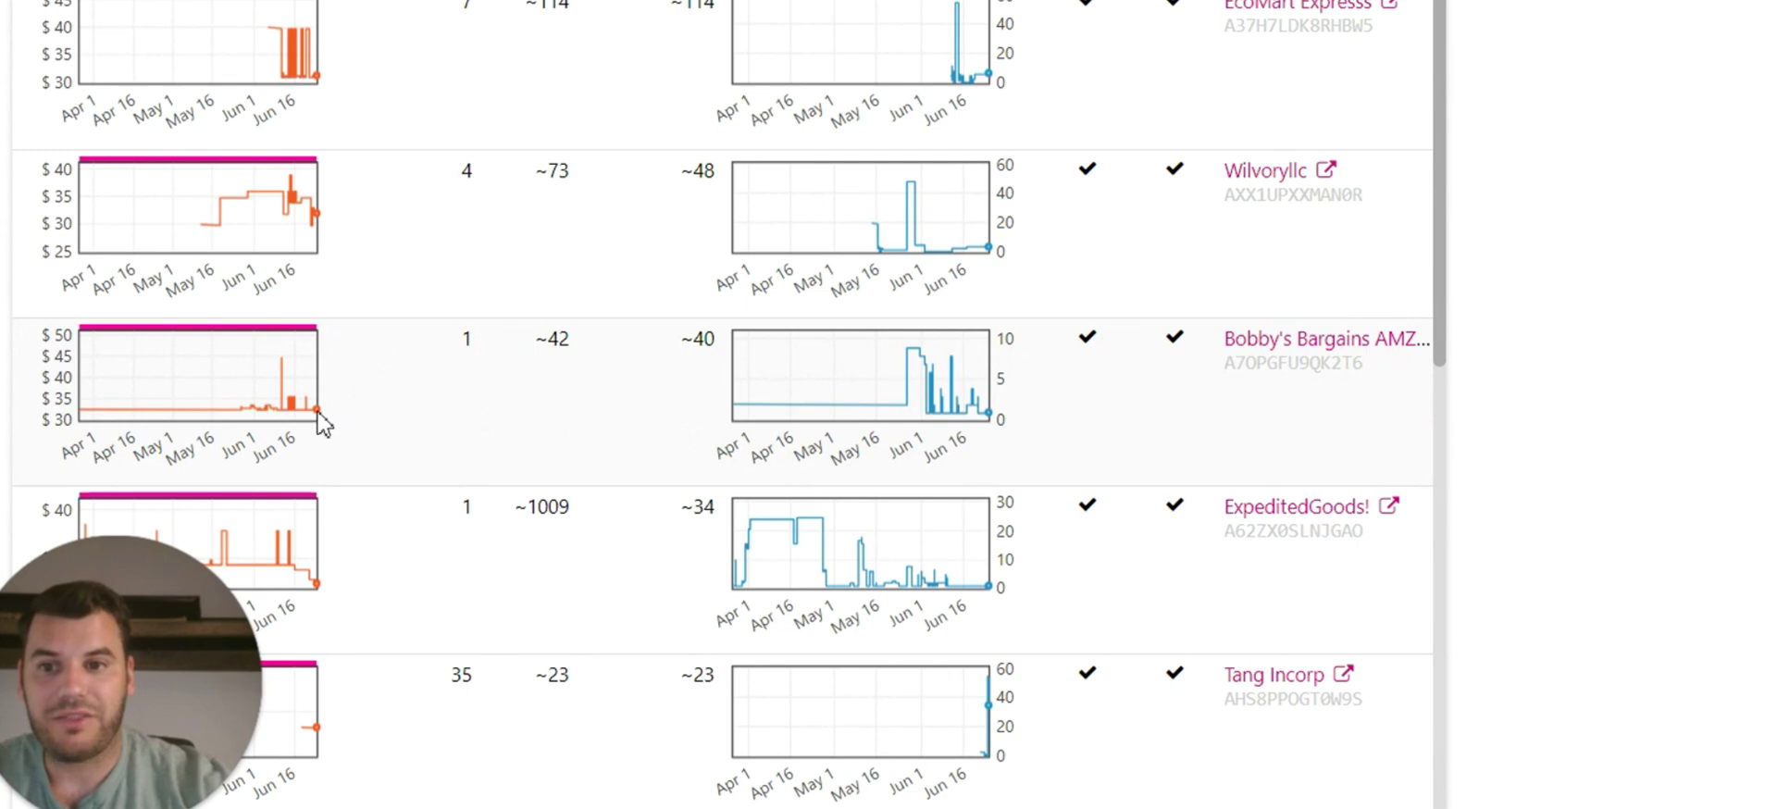
pyautogui.scroll(2, 1231, 35)
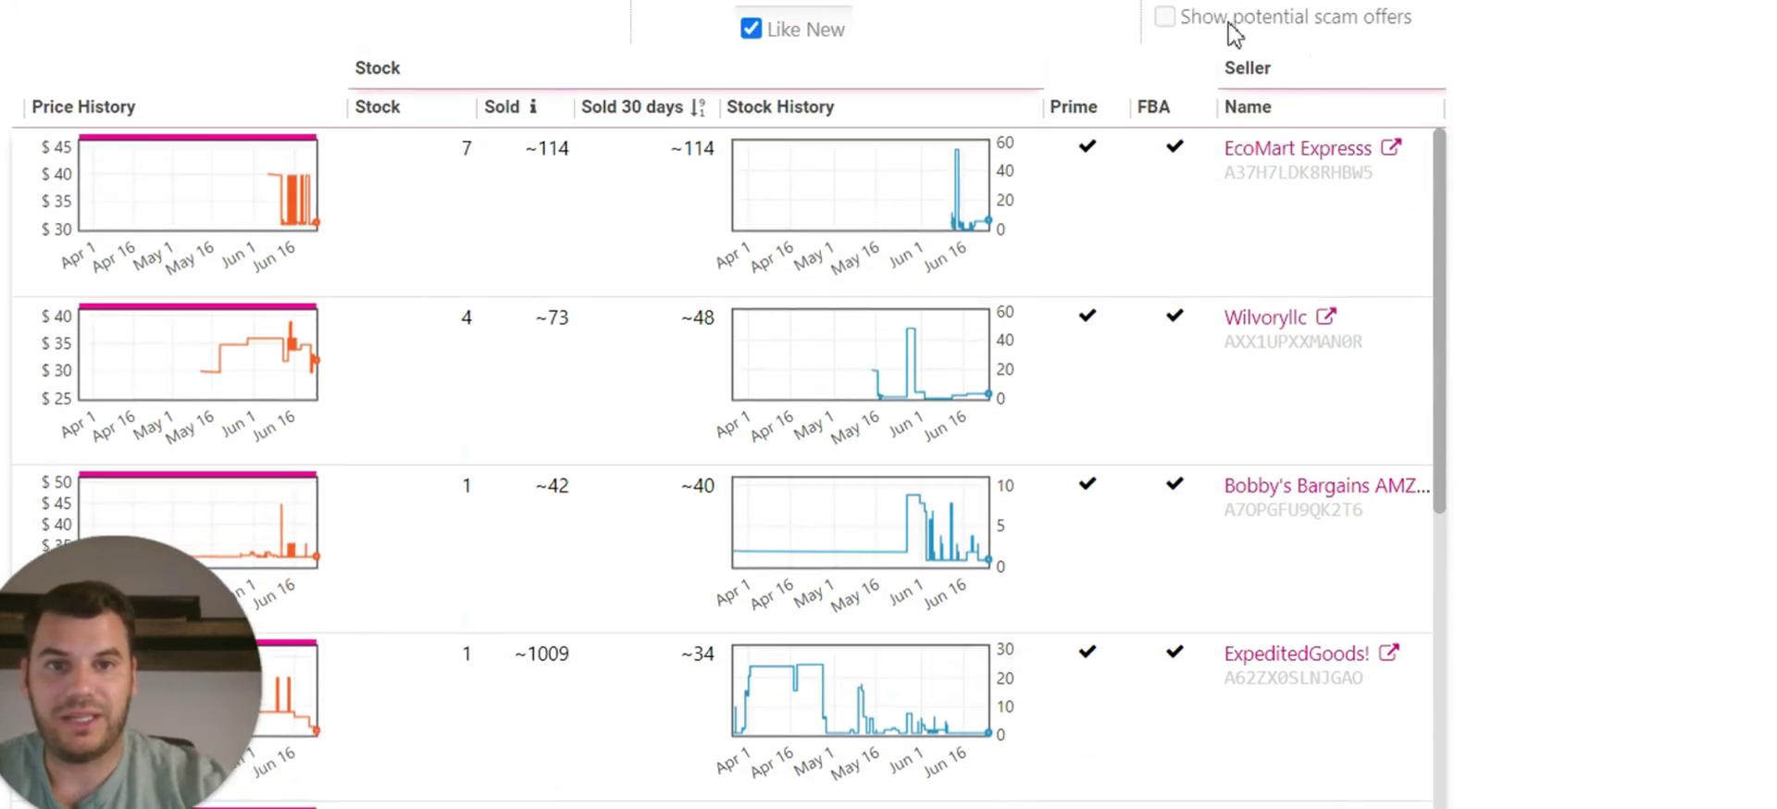
# - Include historical offers in the Prime-only table and examine the highest-selling sellers' price and stock histories
pyautogui.click(1157, 4)
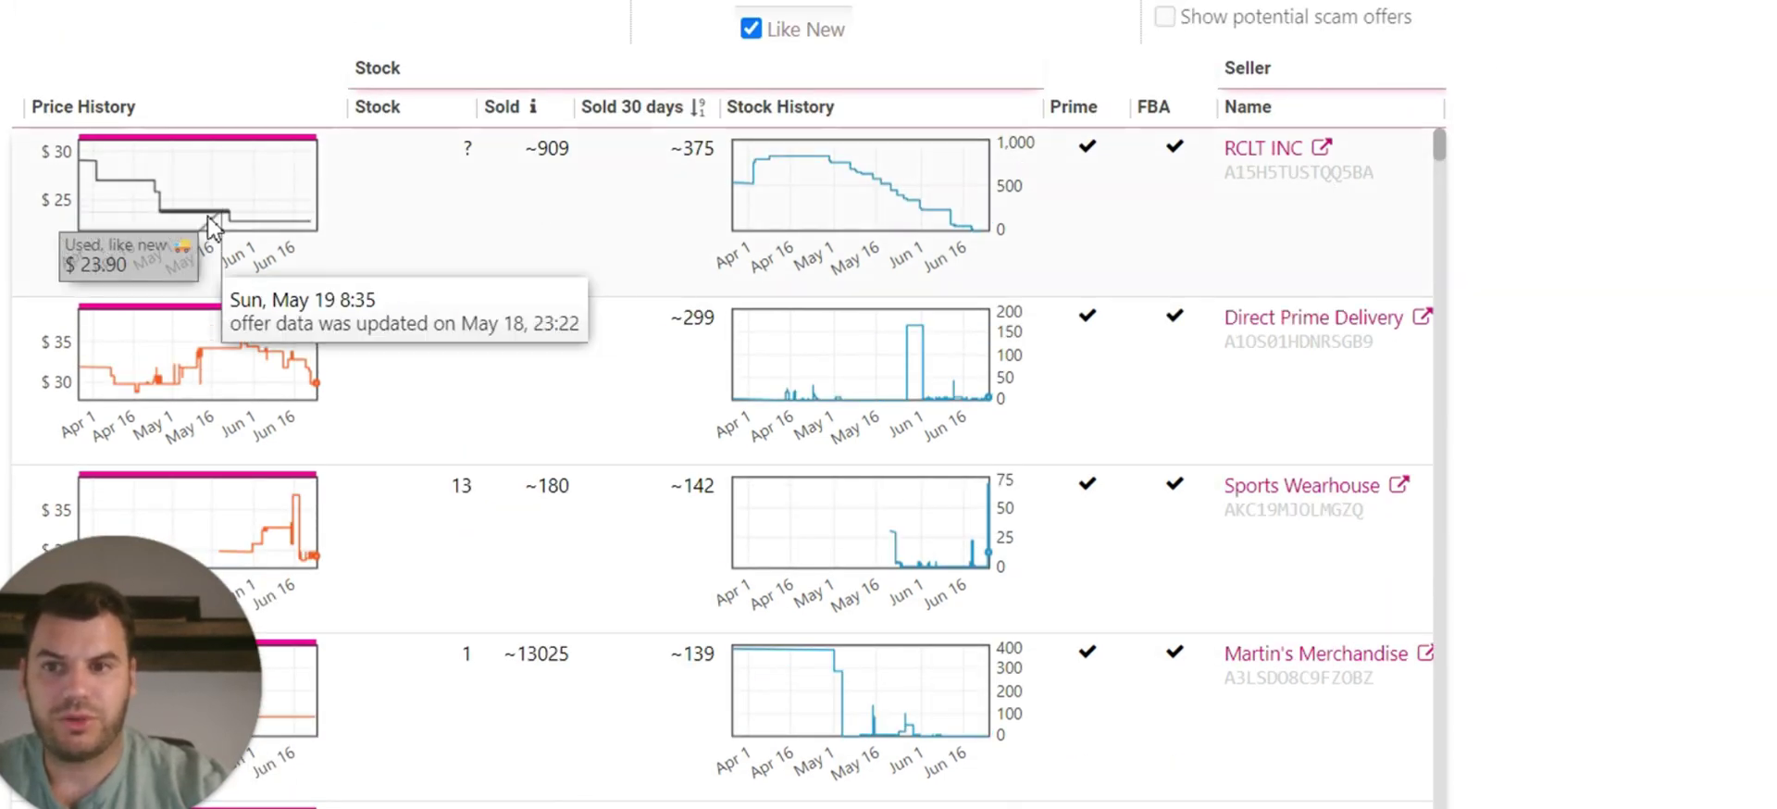
pyautogui.scroll(-3, 1155, 354)
pyautogui.scroll(5, 1456, 206)
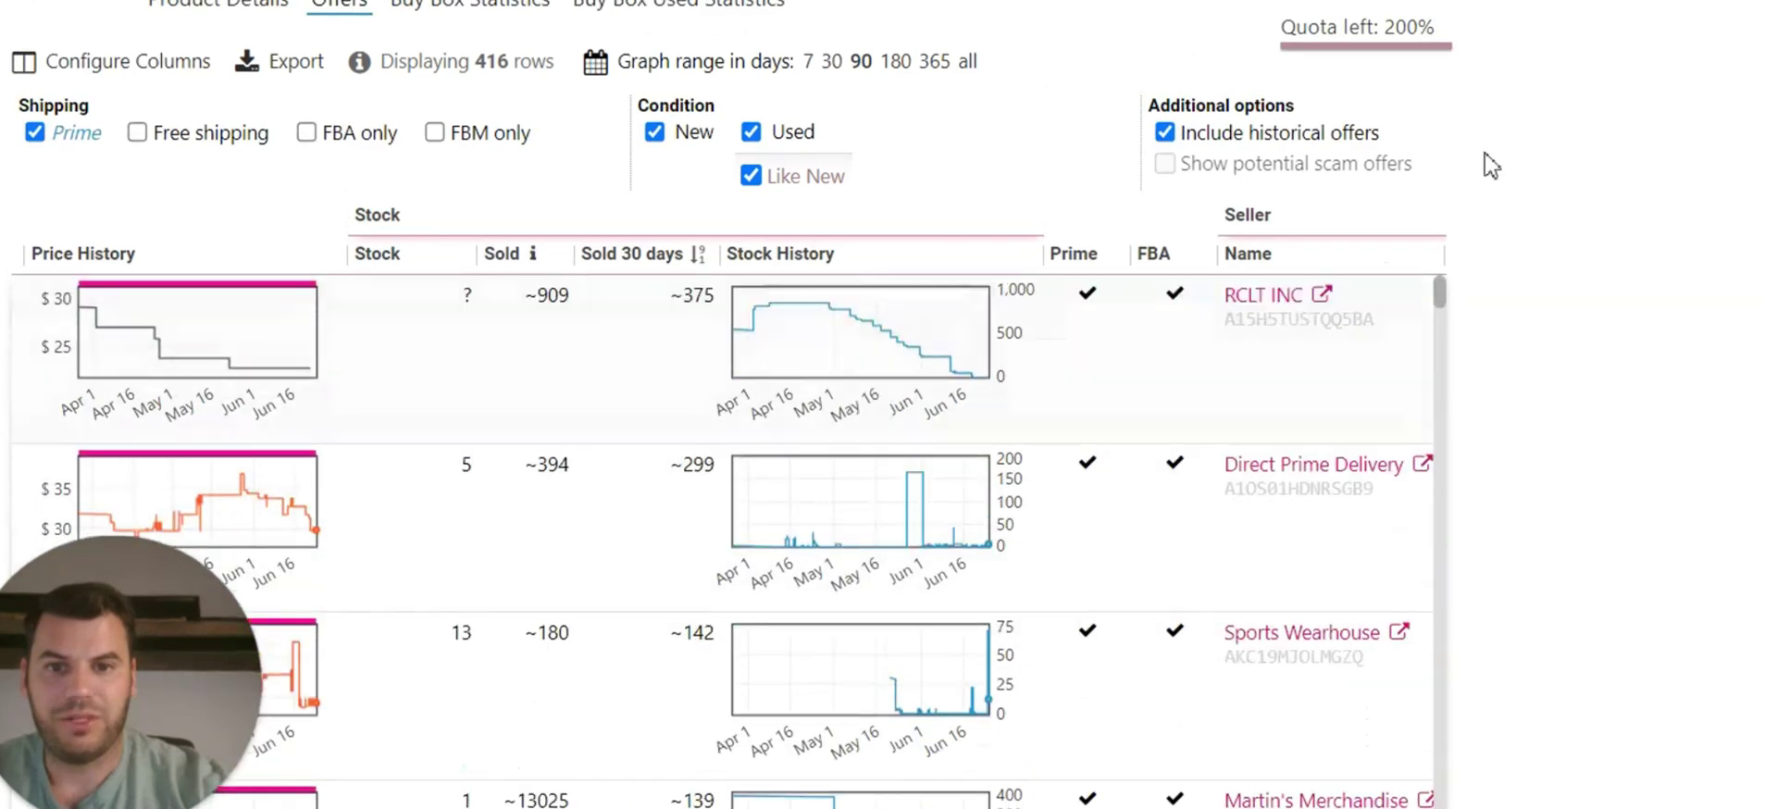
pyautogui.scroll(-3, 1487, 166)
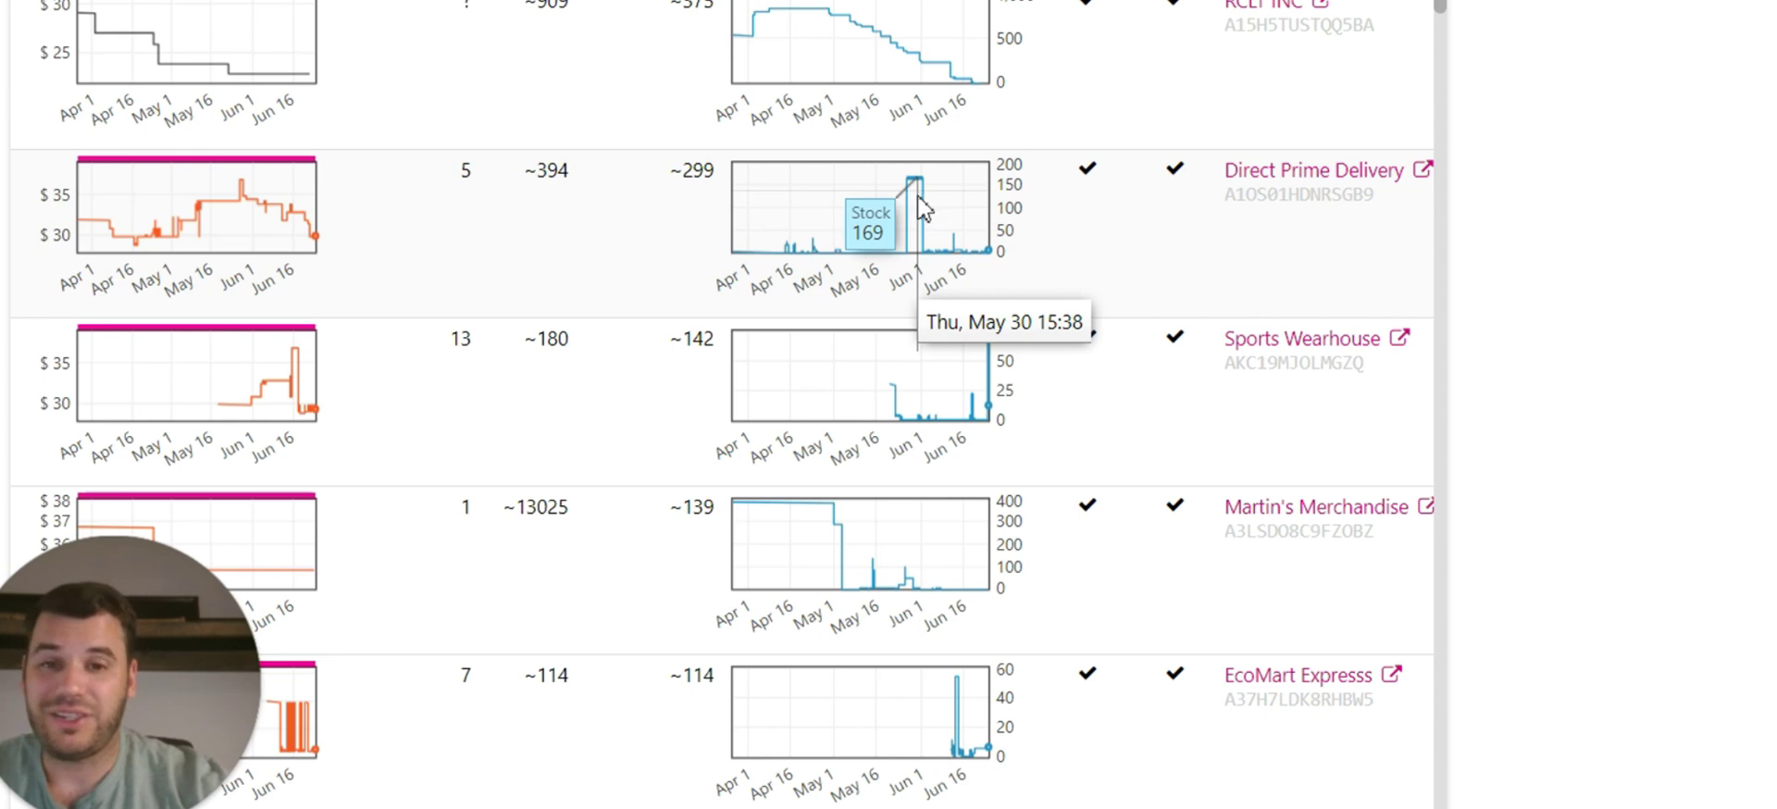
# - Zoom Direct Prime Delivery's stock history graph in to the period from about the start of June onward
pyautogui.moveTo(921, 256); pyautogui.dragTo(1007, 252)
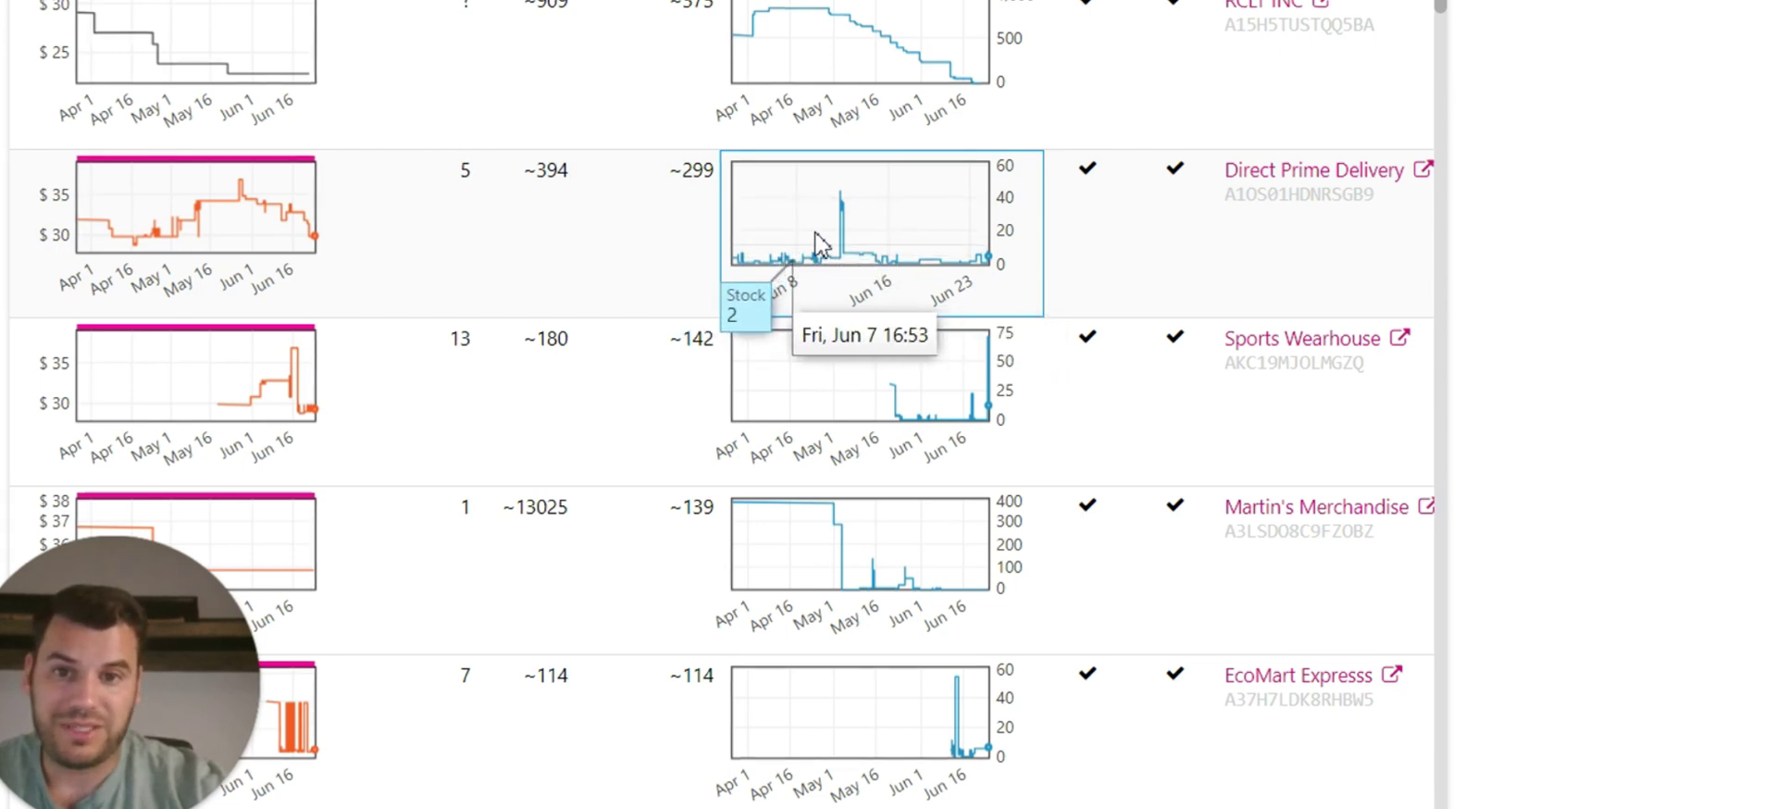
pyautogui.scroll(-3, 1243, 264)
pyautogui.scroll(2, 1093, 249)
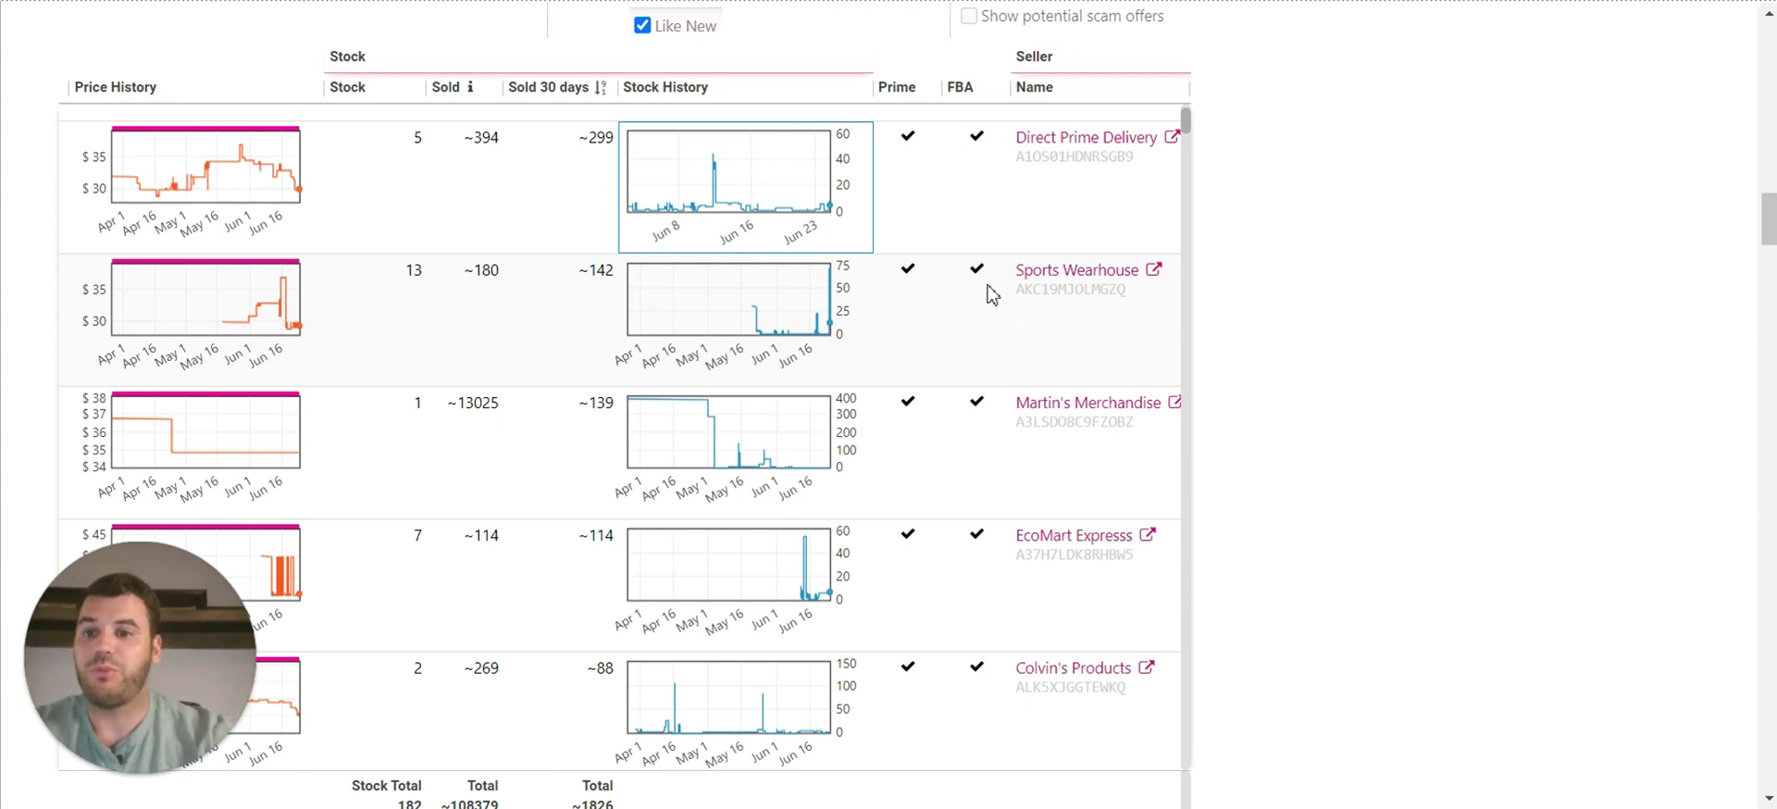
# - Examine how fast the other current and historical Prime sellers' stock sold down, including Rabbit enterprise and Infinity Empire
pyautogui.scroll(-6, 1018, 292)
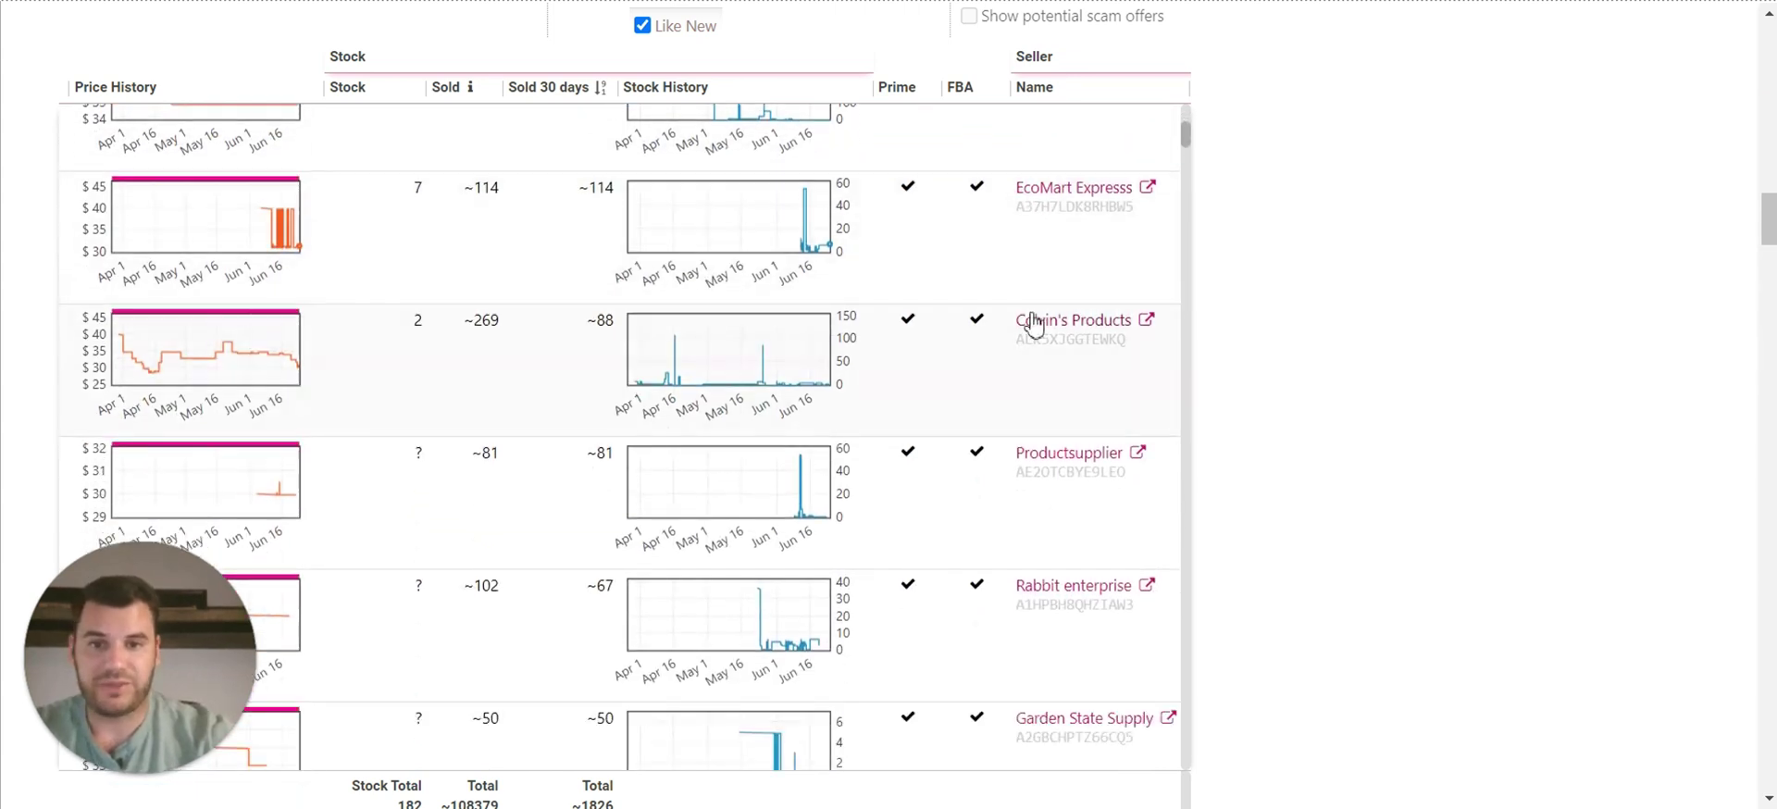
pyautogui.scroll(-3, 1018, 343)
pyautogui.scroll(2, 1018, 342)
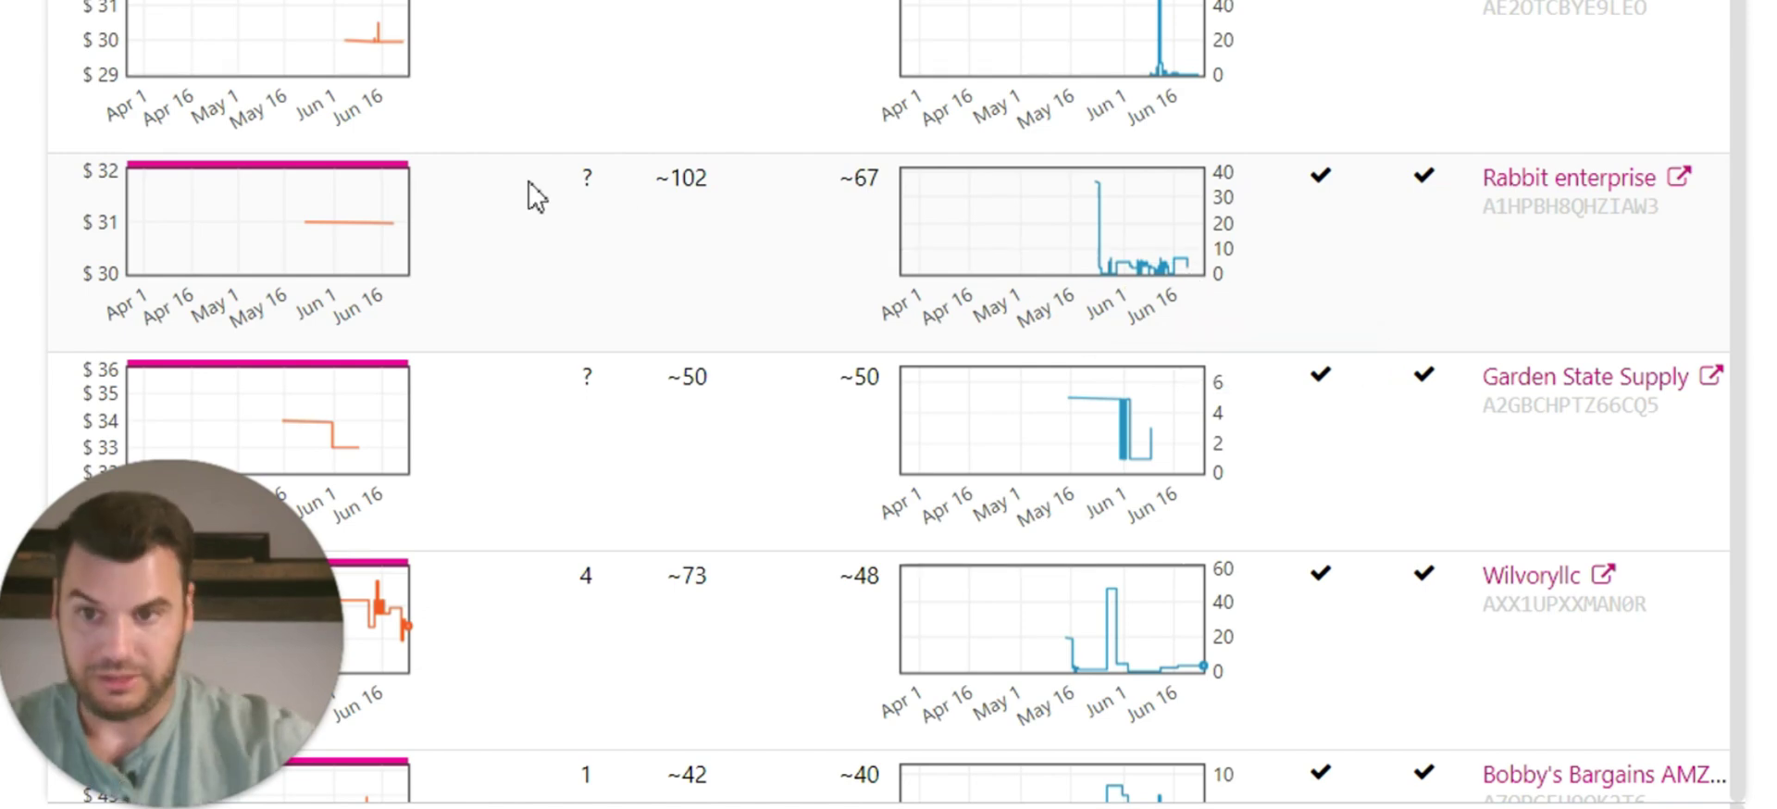
pyautogui.scroll(-4, 1221, 238)
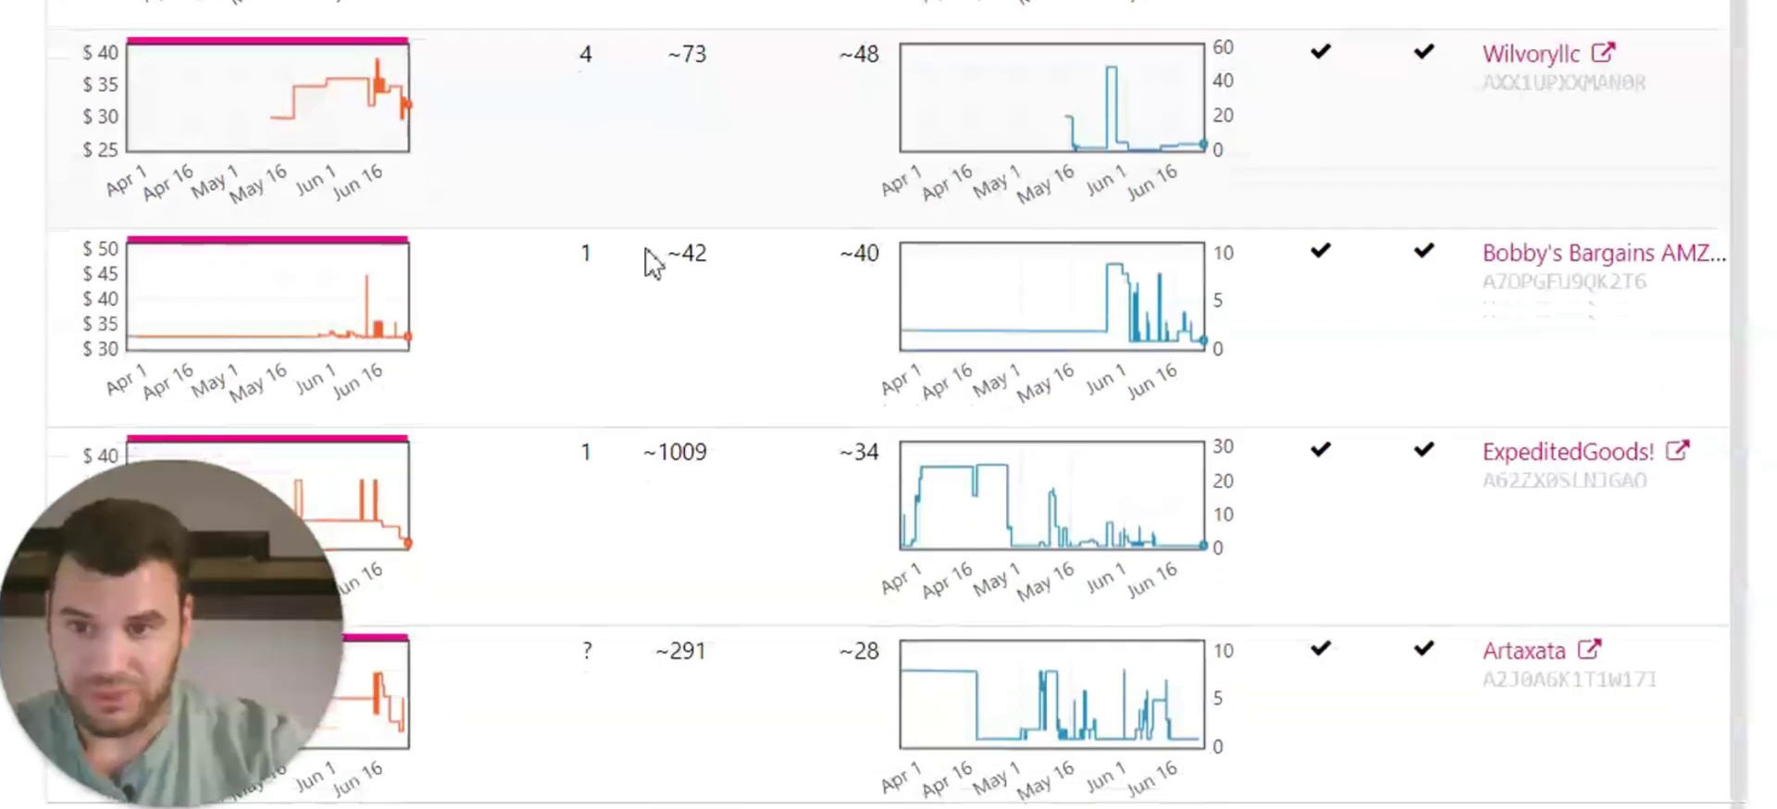
pyautogui.scroll(-8, 1148, 311)
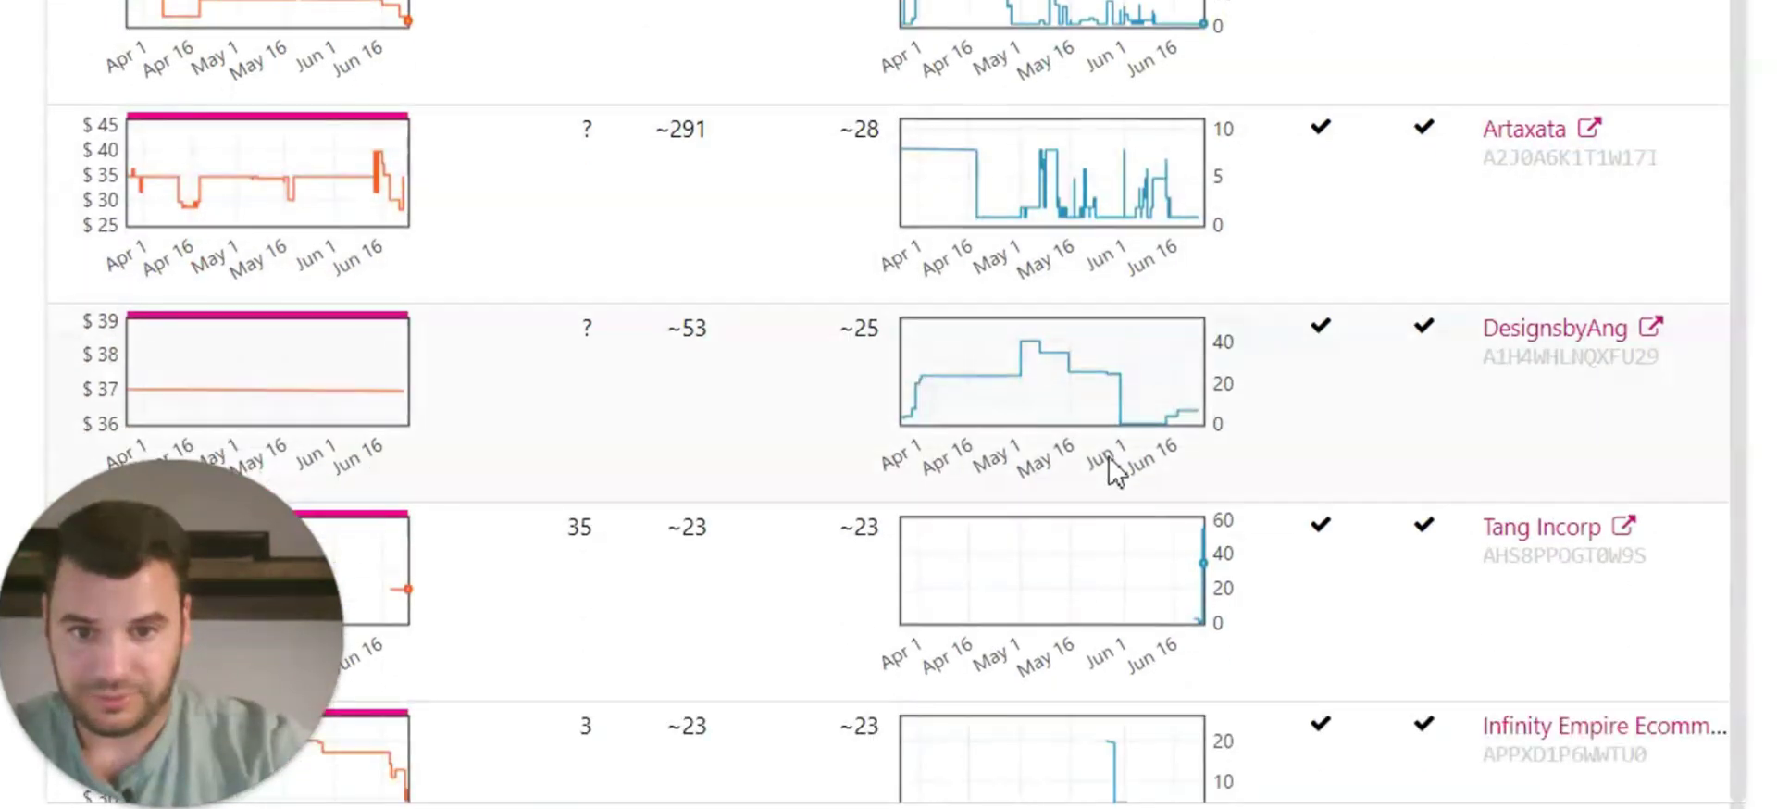
pyautogui.scroll(-2, 1152, 404)
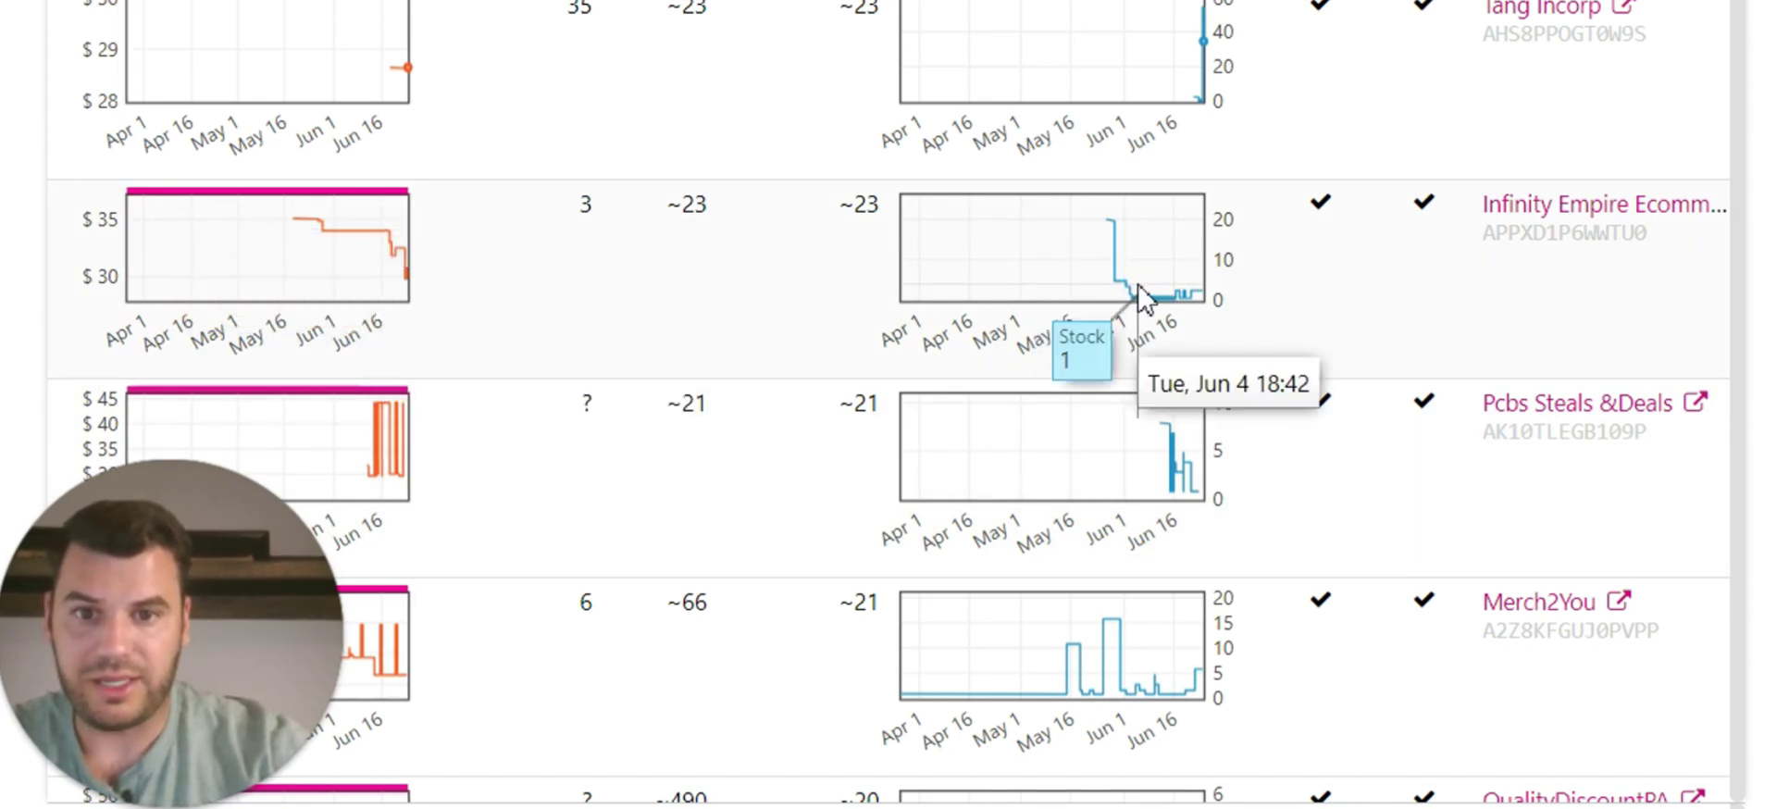
pyautogui.scroll(20, 1487, 236)
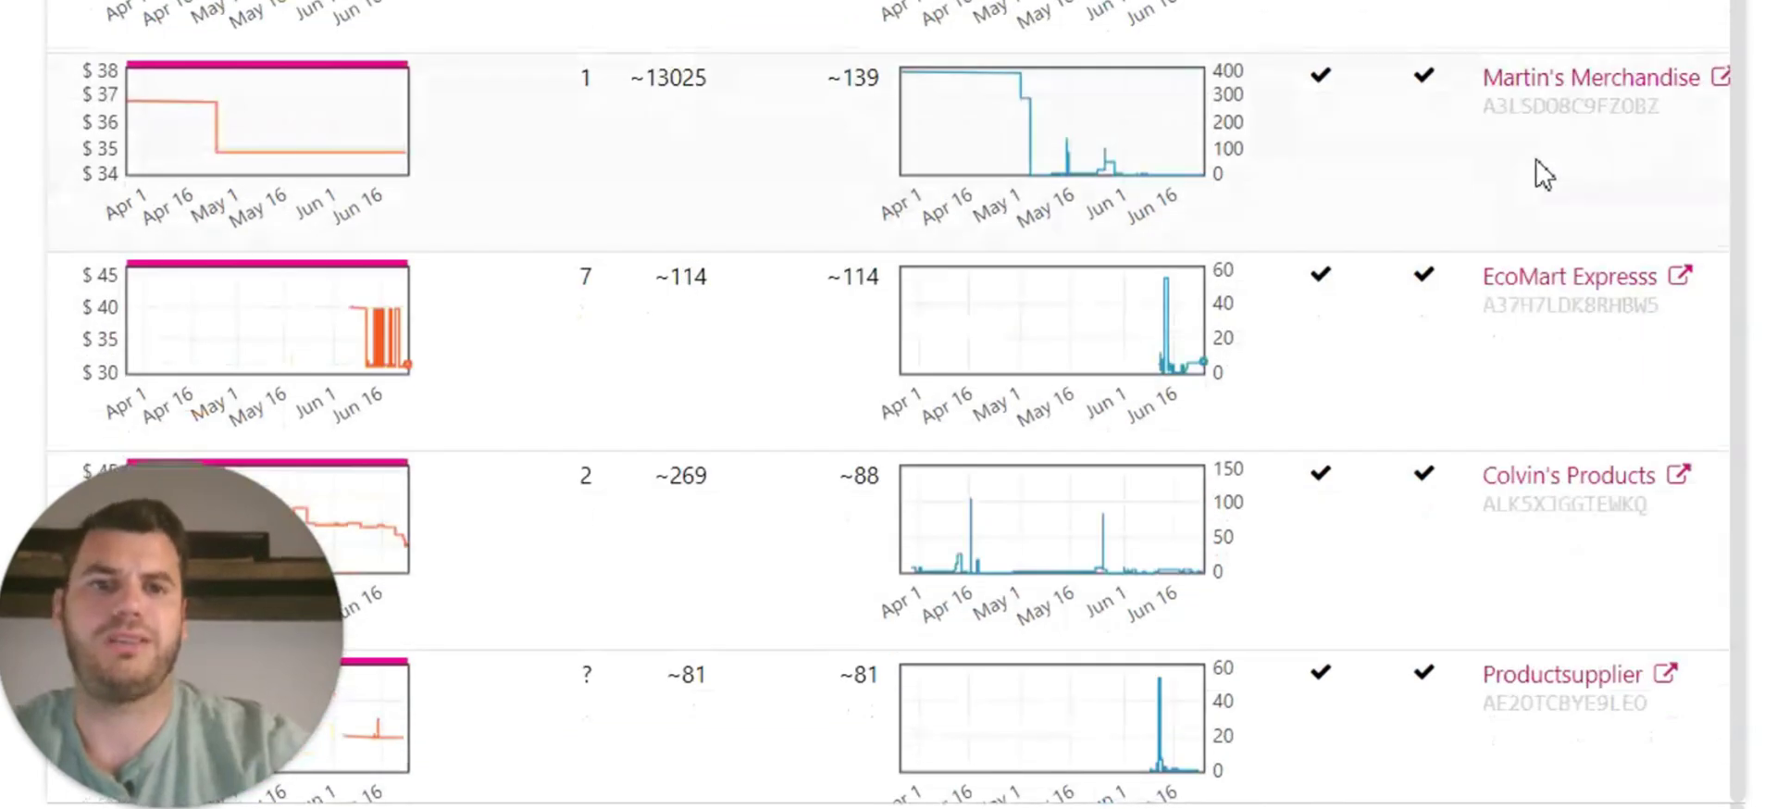
# - Set the sale price to $33.00 in the listing's profit calculator and check the estimated monthly sales
pyautogui.scroll(4, 1592, 155)
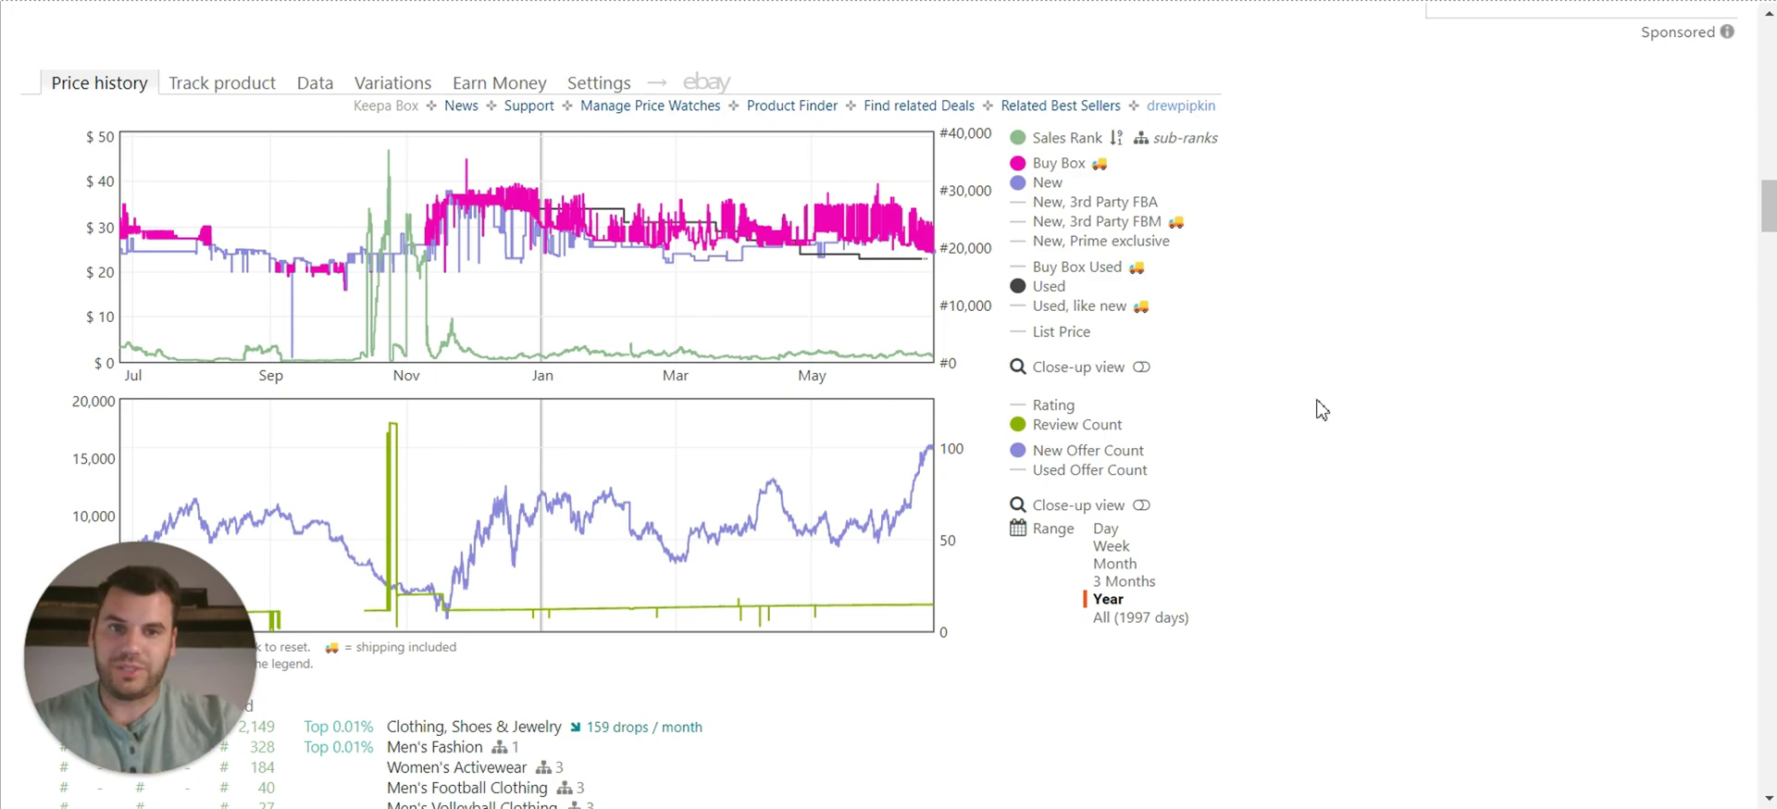
pyautogui.scroll(5, 1317, 401)
pyautogui.scroll(8, 1298, 359)
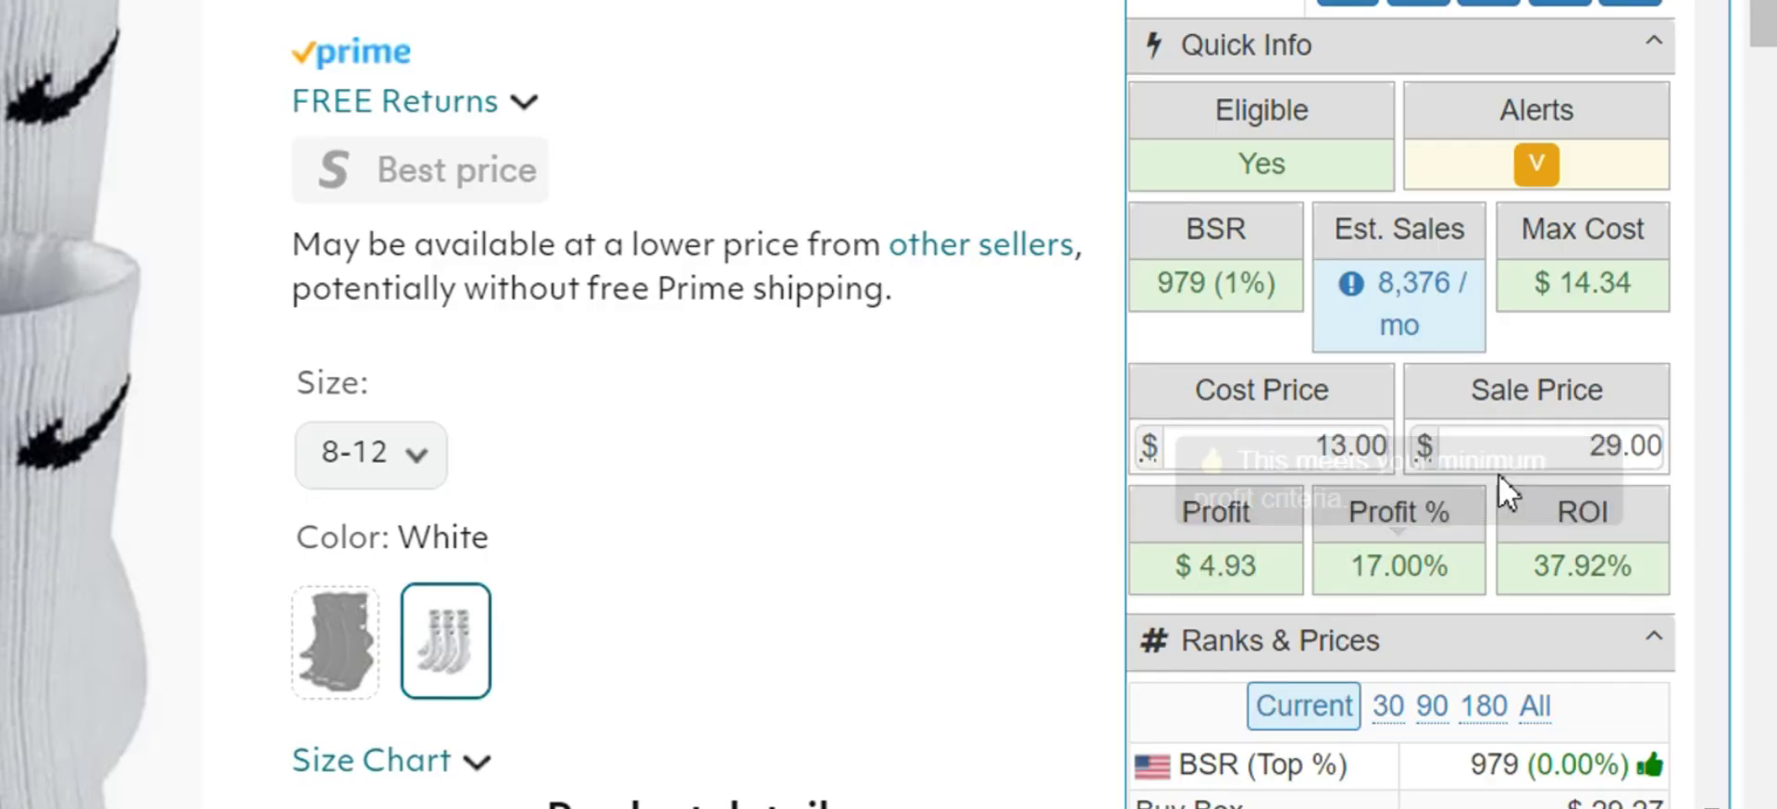
pyautogui.doubleClick(1670, 330)
pyautogui.write('33')
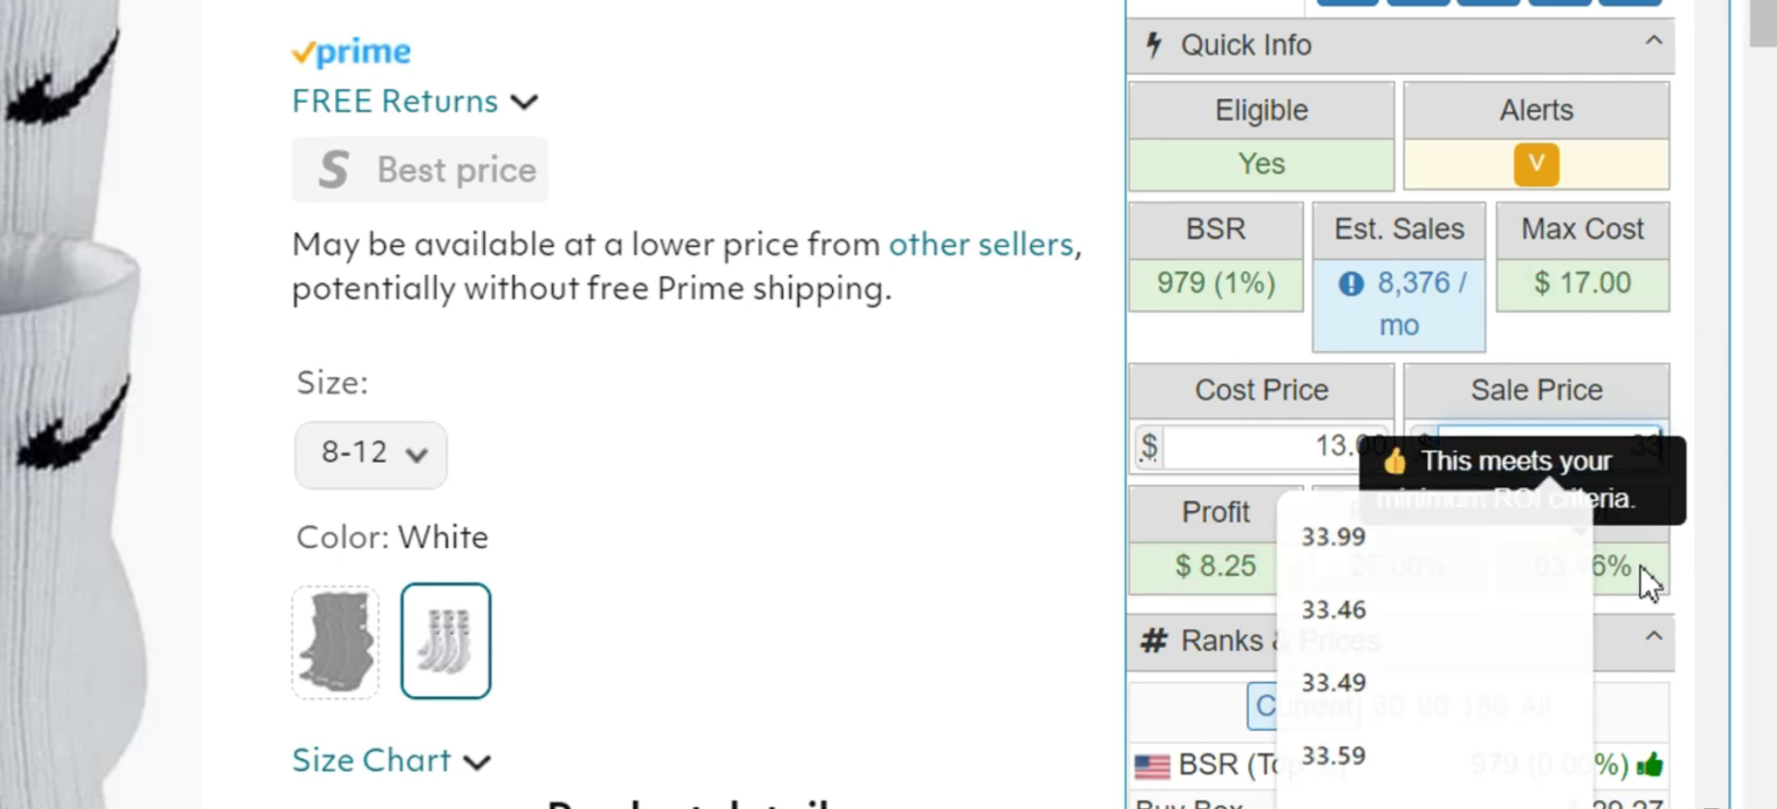
pyautogui.click(737, 376)
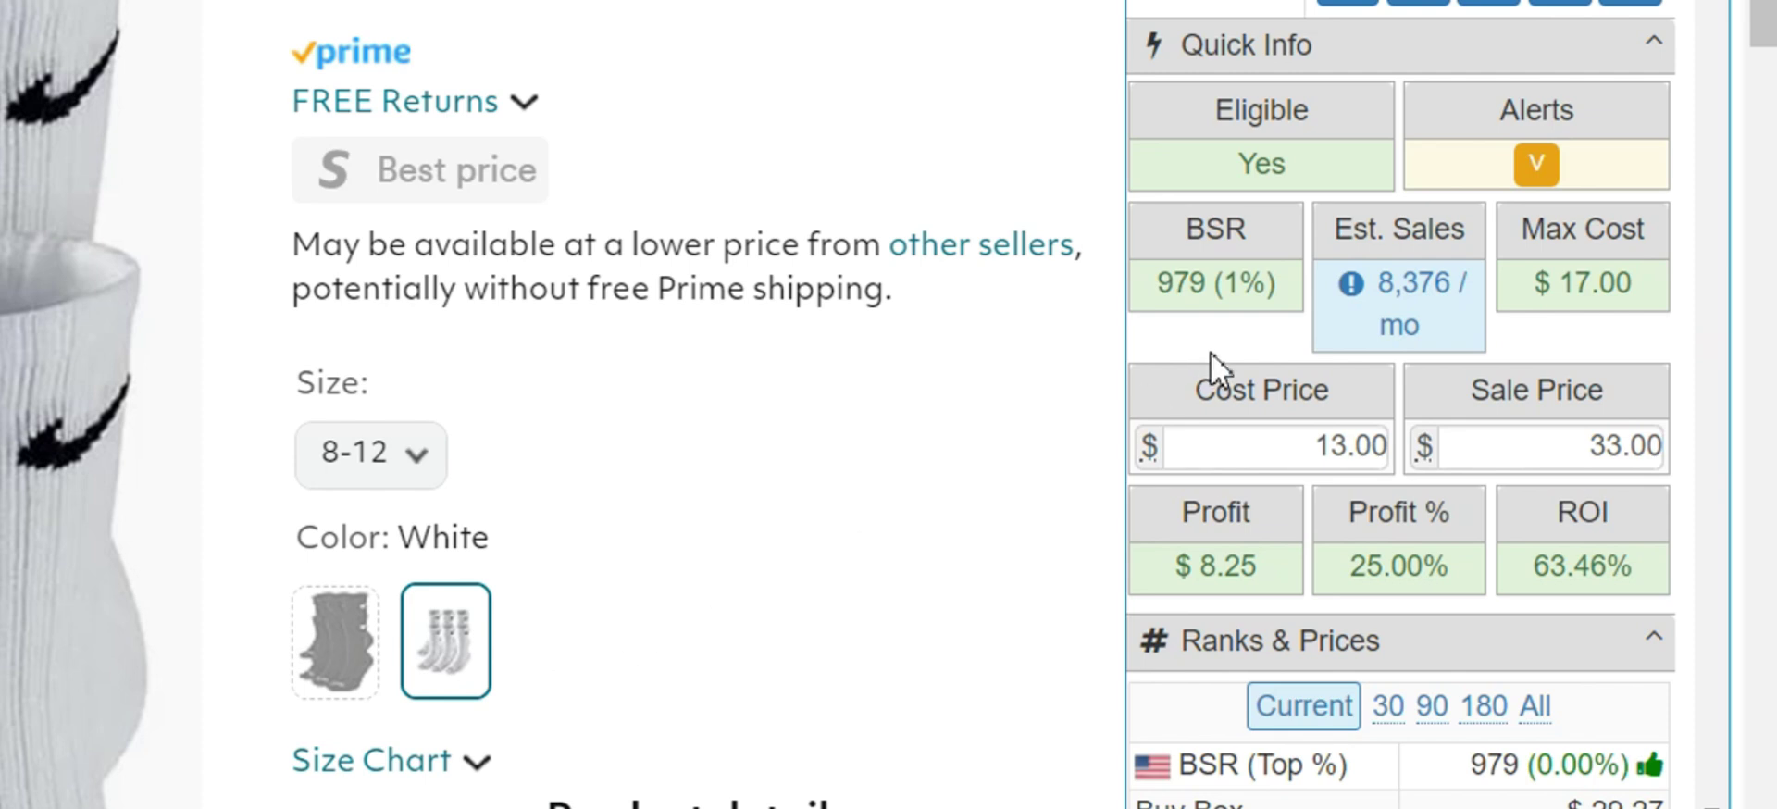
pyautogui.tripleClick(1367, 287)
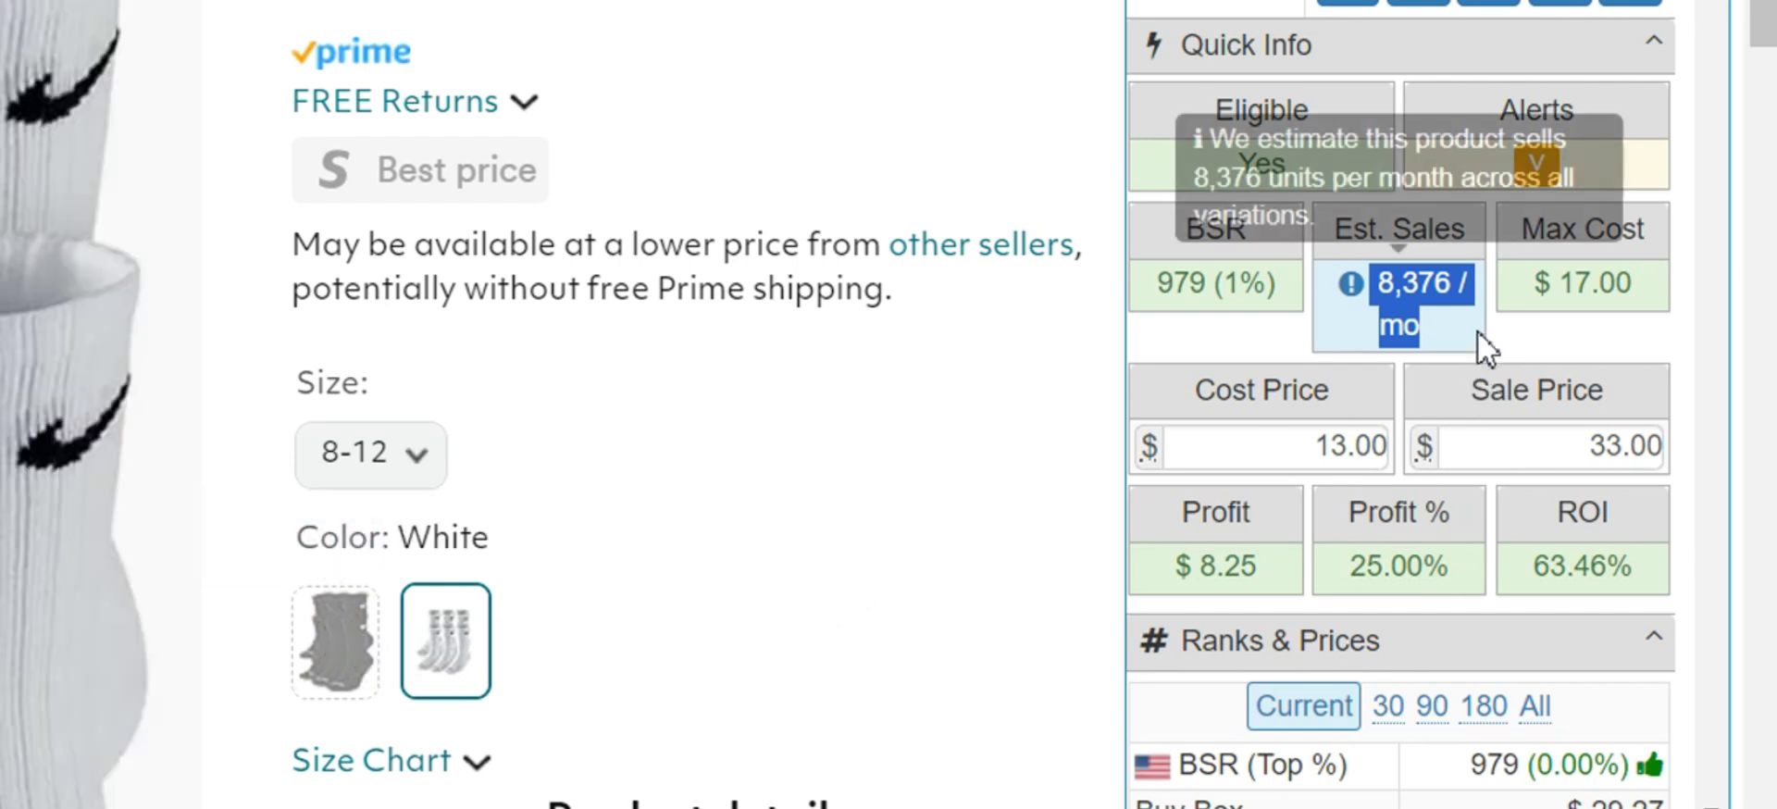
pyautogui.click(1370, 354)
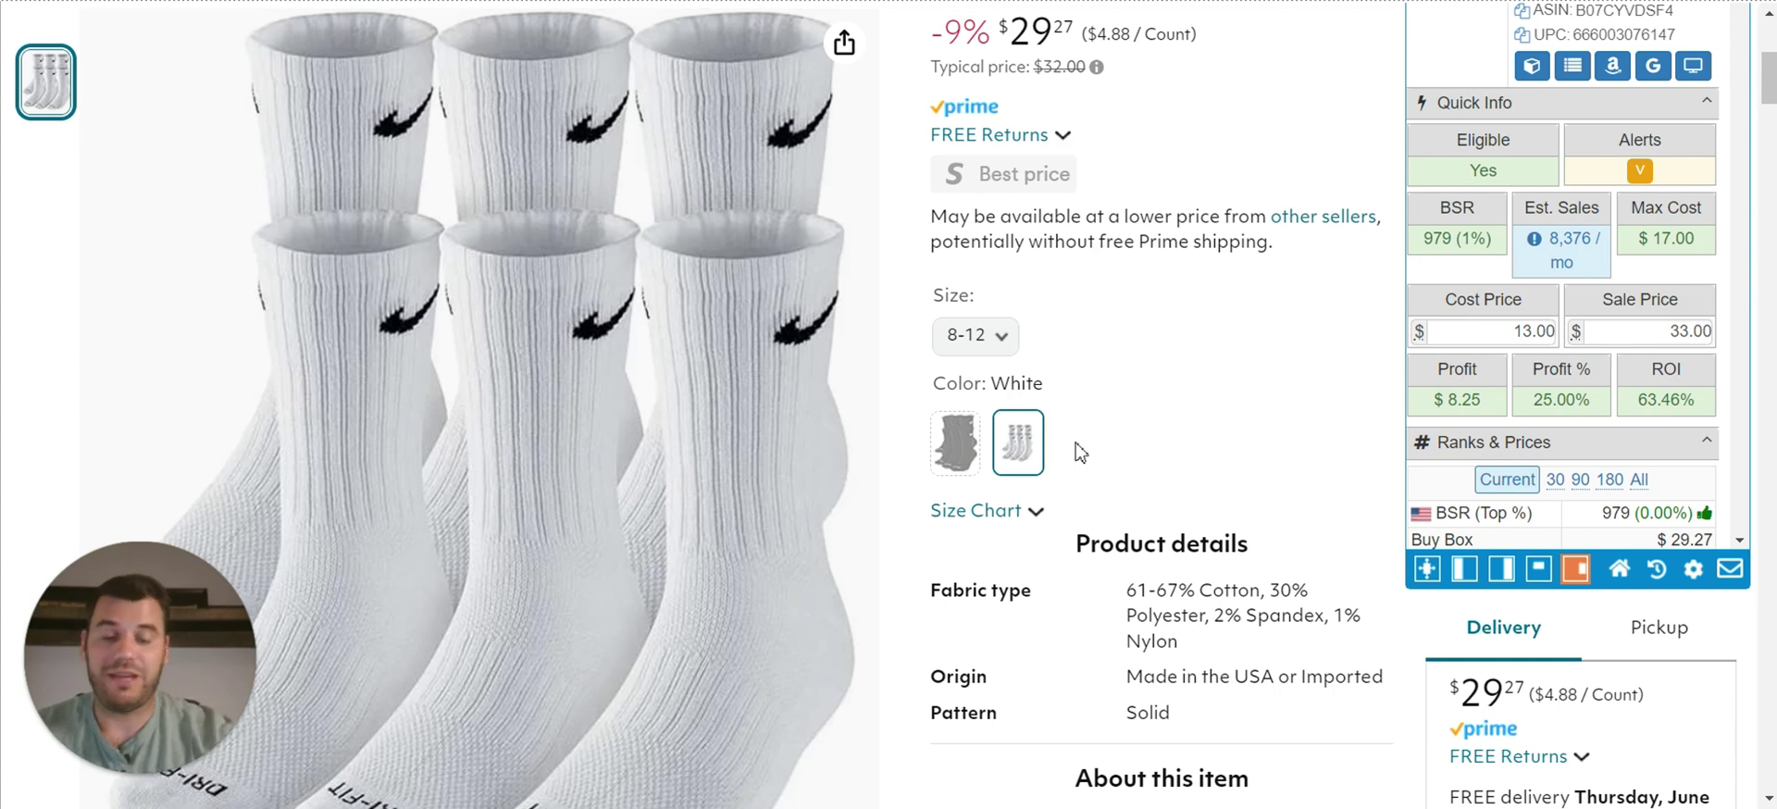
# - Return to the listing's Keepa section and reopen its offers data
pyautogui.scroll(-10, 1130, 353)
pyautogui.scroll(-3, 1129, 335)
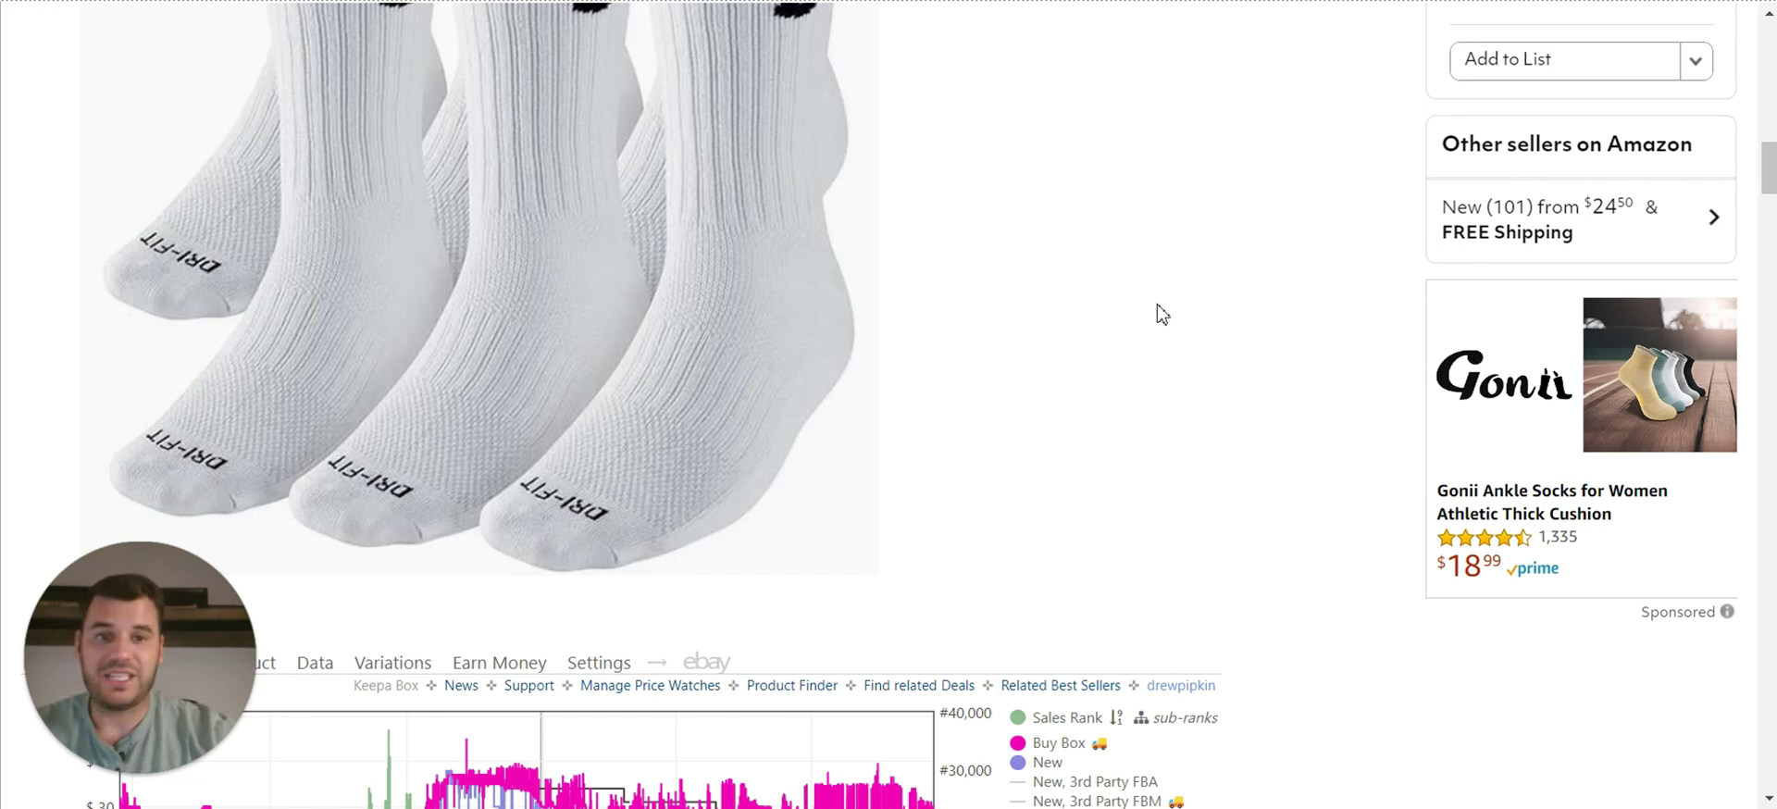
pyautogui.scroll(-6, 1158, 309)
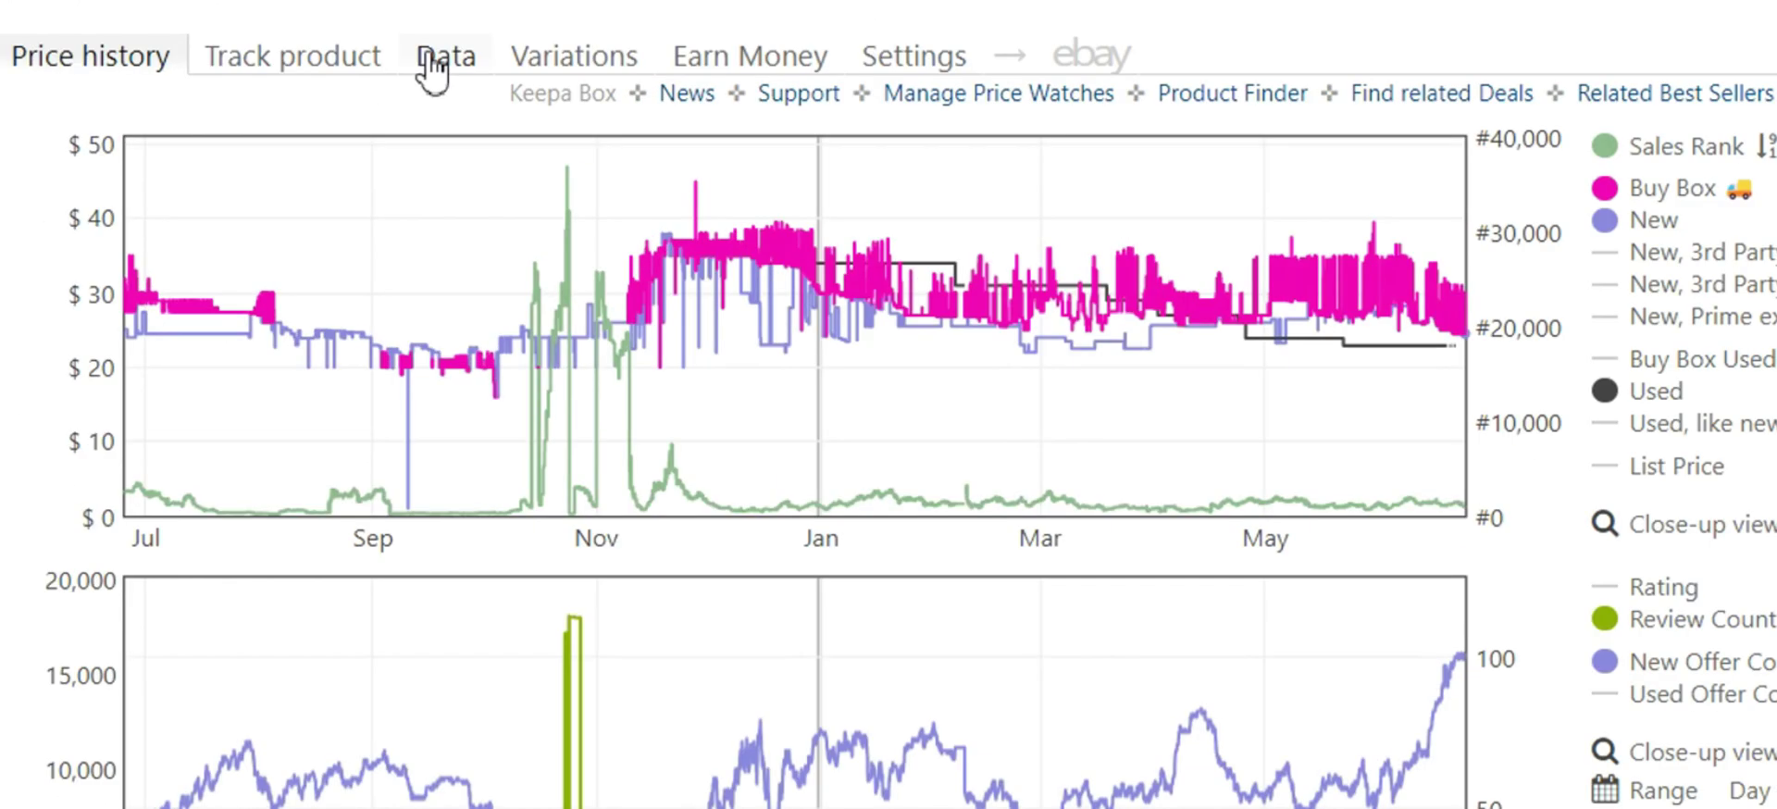
pyautogui.click(432, 70)
pyautogui.click(453, 116)
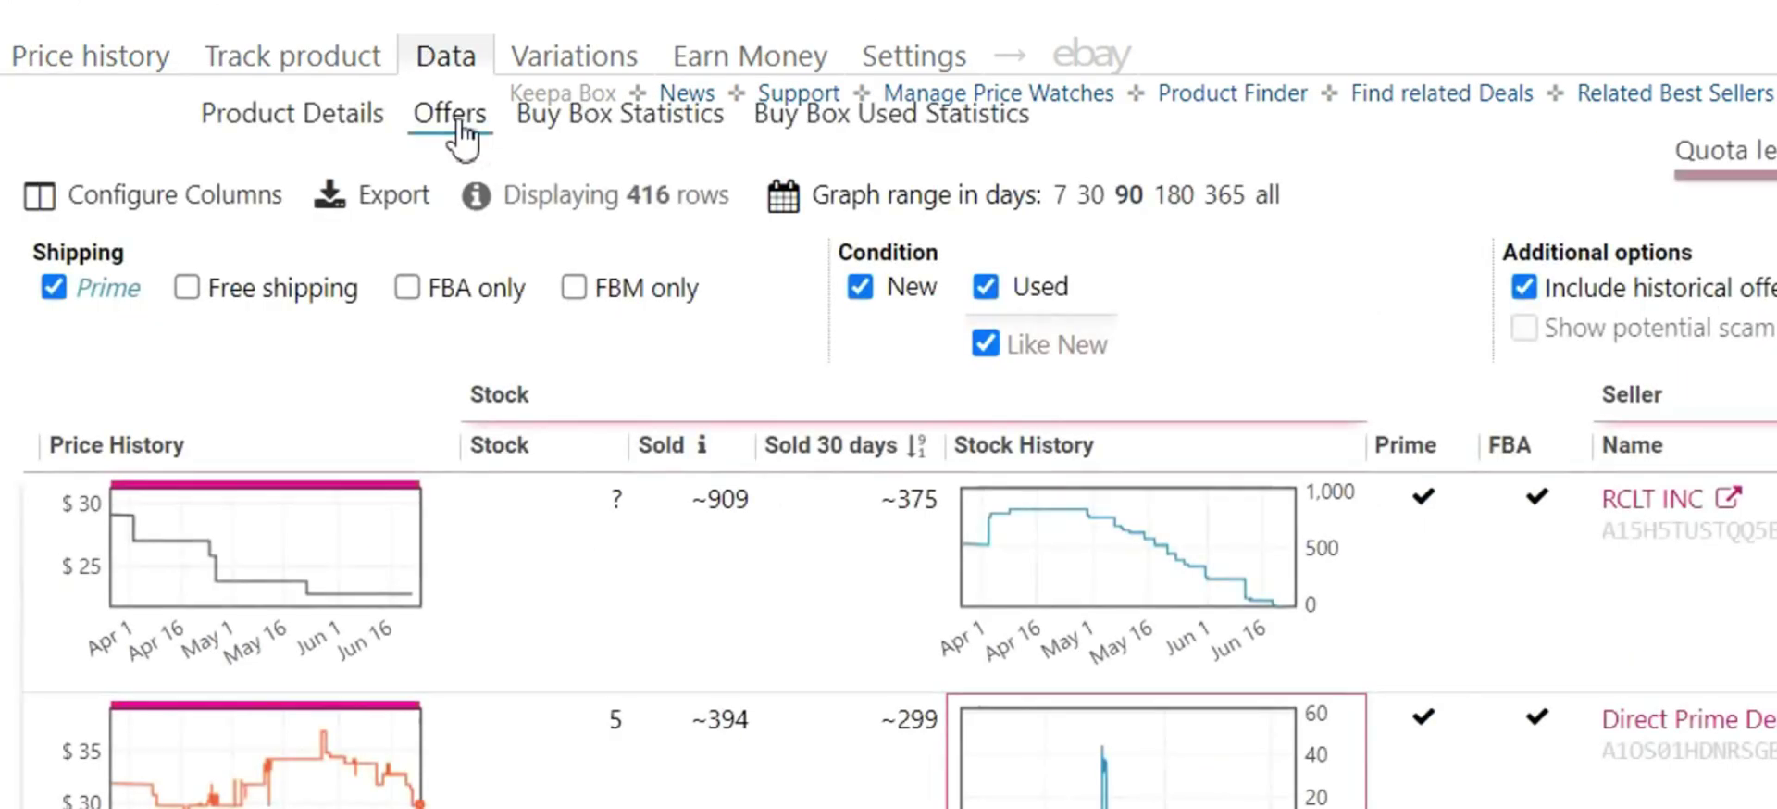
# - Review the Prime sellers' price and stock histories again, from Sports Wearhouse down to Artaxata
pyautogui.scroll(-6, 1496, 696)
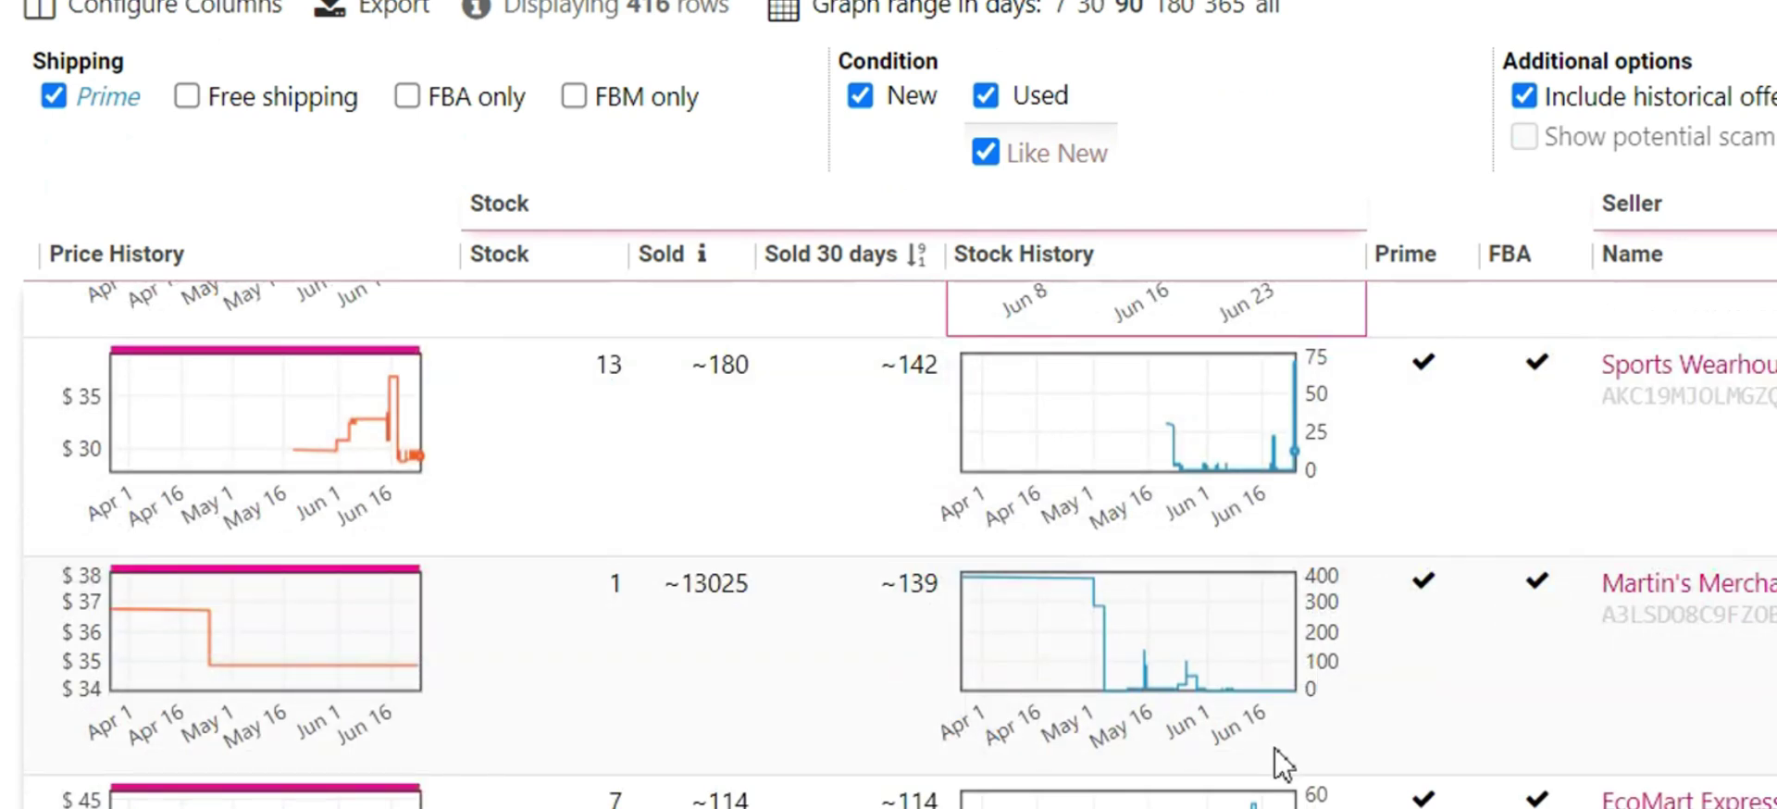
pyautogui.scroll(-5, 1379, 709)
pyautogui.moveTo(1262, 546)
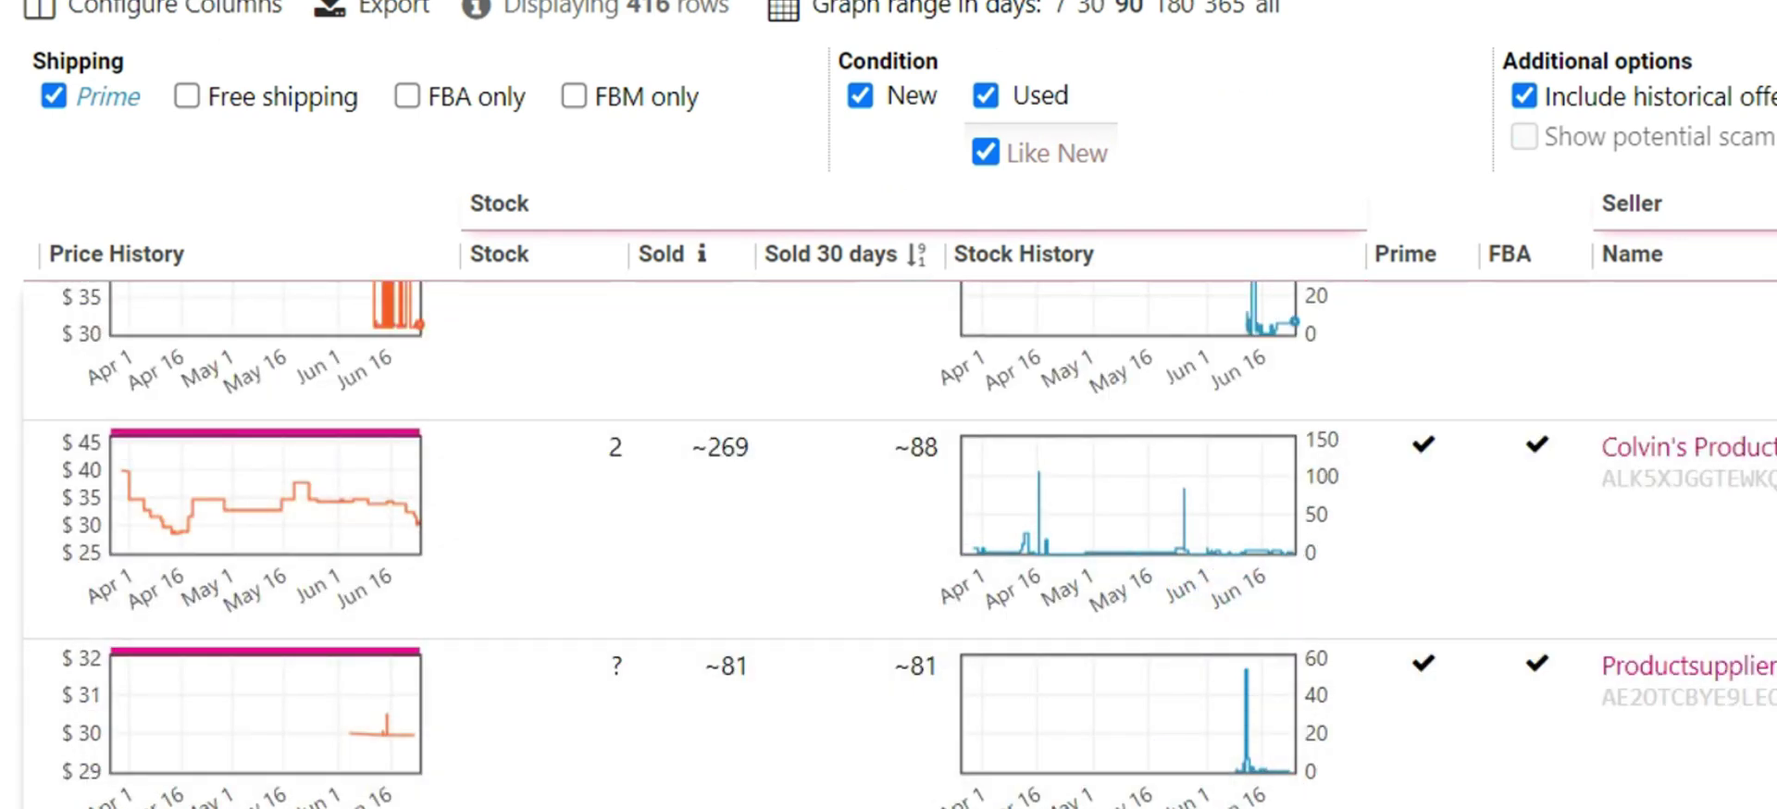
pyautogui.scroll(-6, 1539, 349)
pyautogui.scroll(-4, 1539, 349)
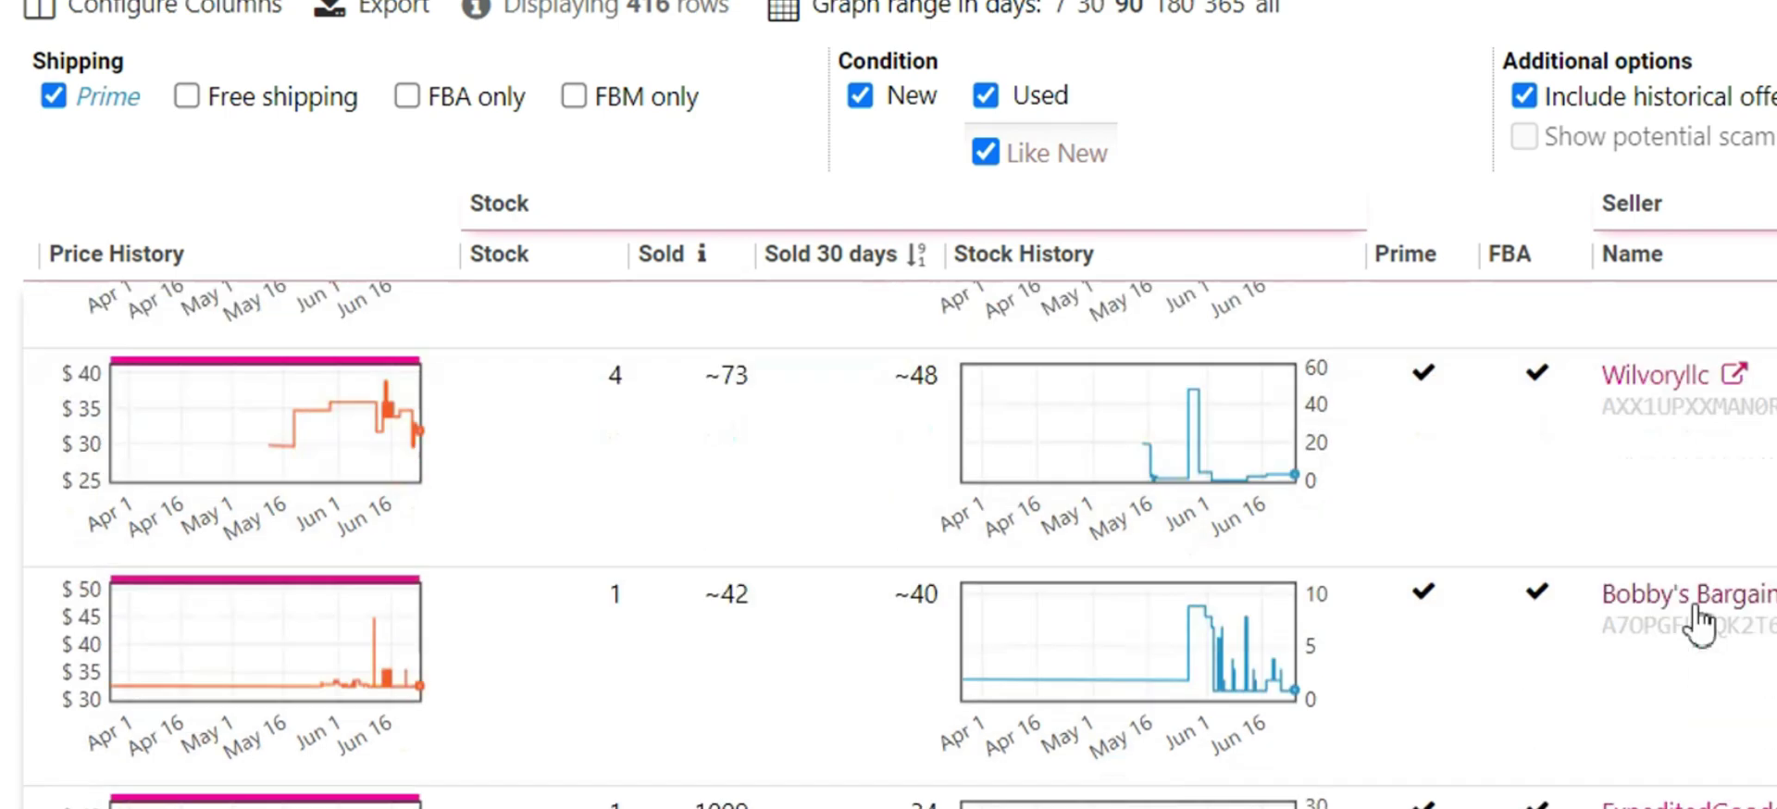
pyautogui.moveTo(1121, 579)
pyautogui.scroll(-4, 1253, 755)
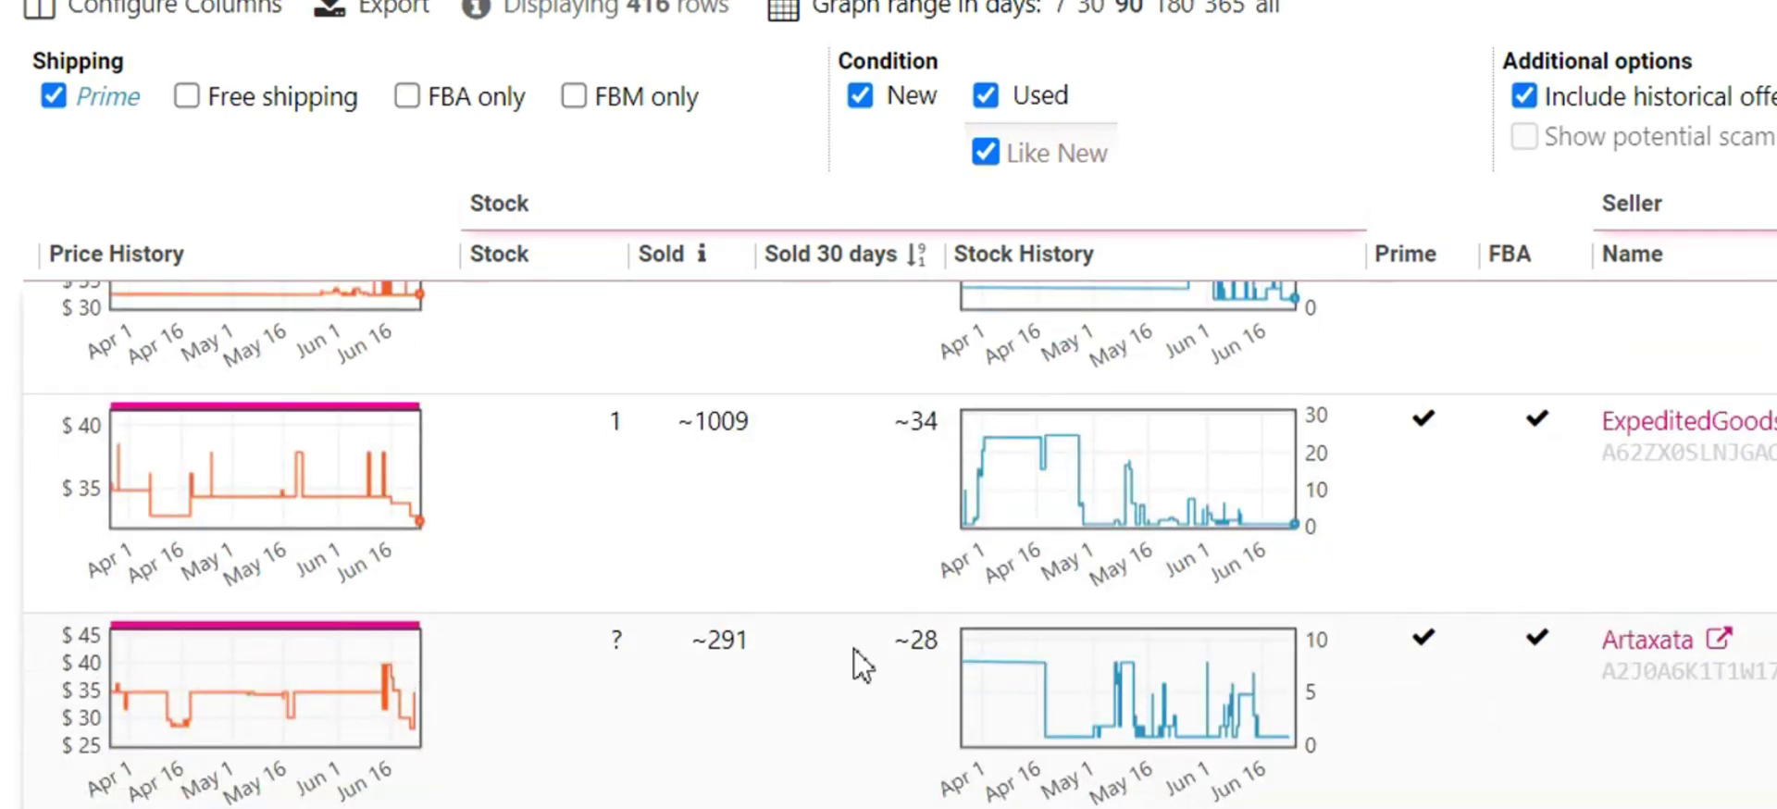
# - Review the next Prime sellers below Artaxata and zoom EastCoastBasics' stock history graph to the period from May through June
pyautogui.moveTo(332, 664)
pyautogui.scroll(-4, 1468, 600)
pyautogui.scroll(-2, 1462, 585)
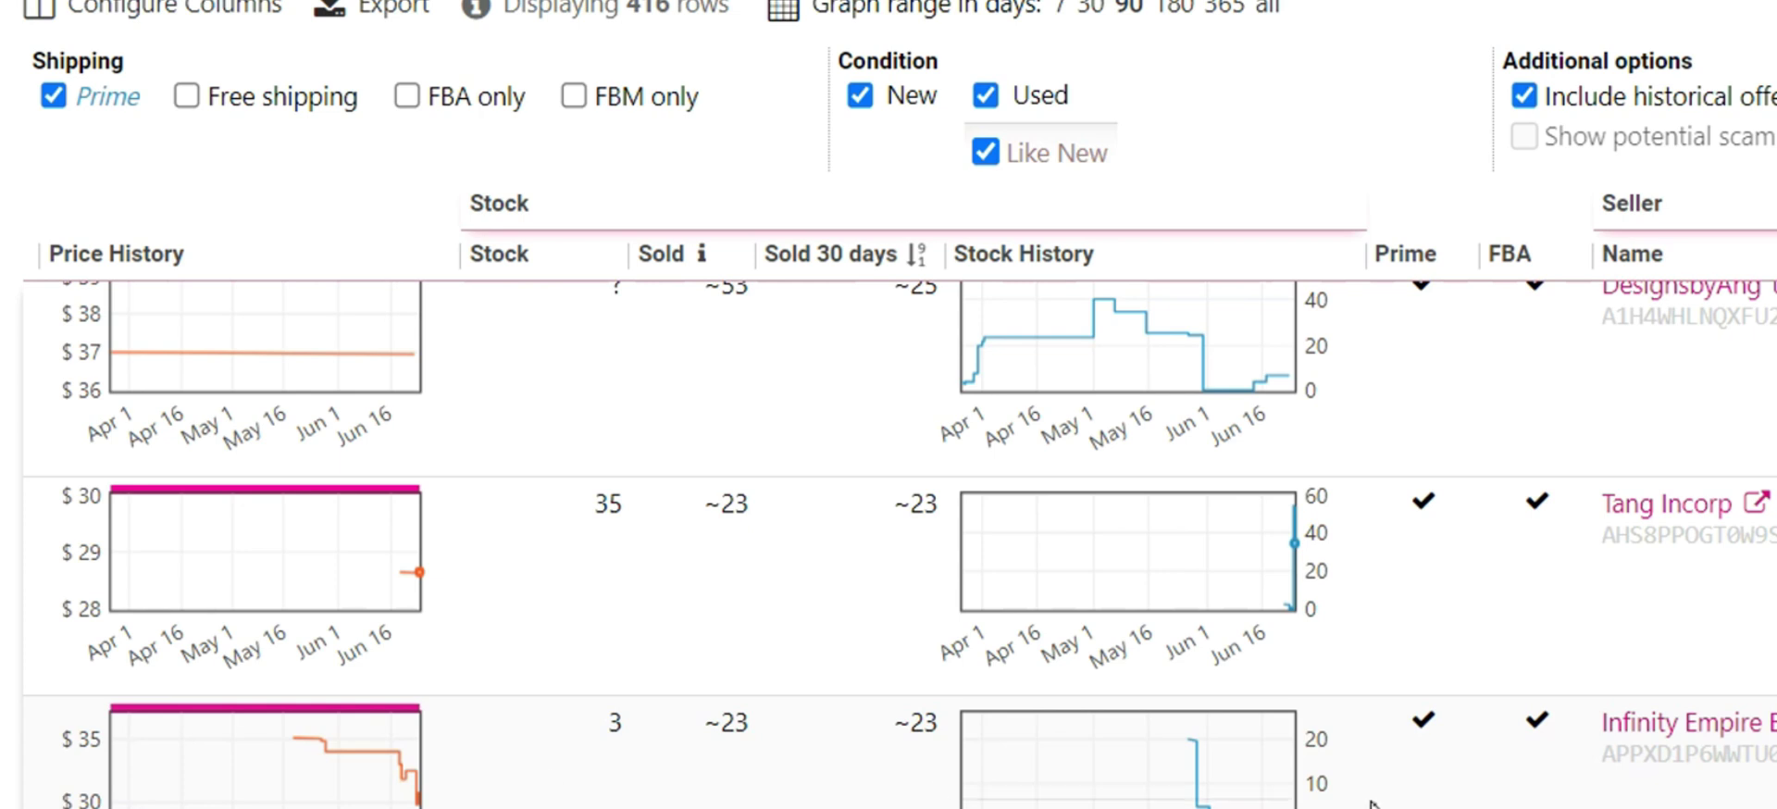
pyautogui.scroll(-6, 1447, 797)
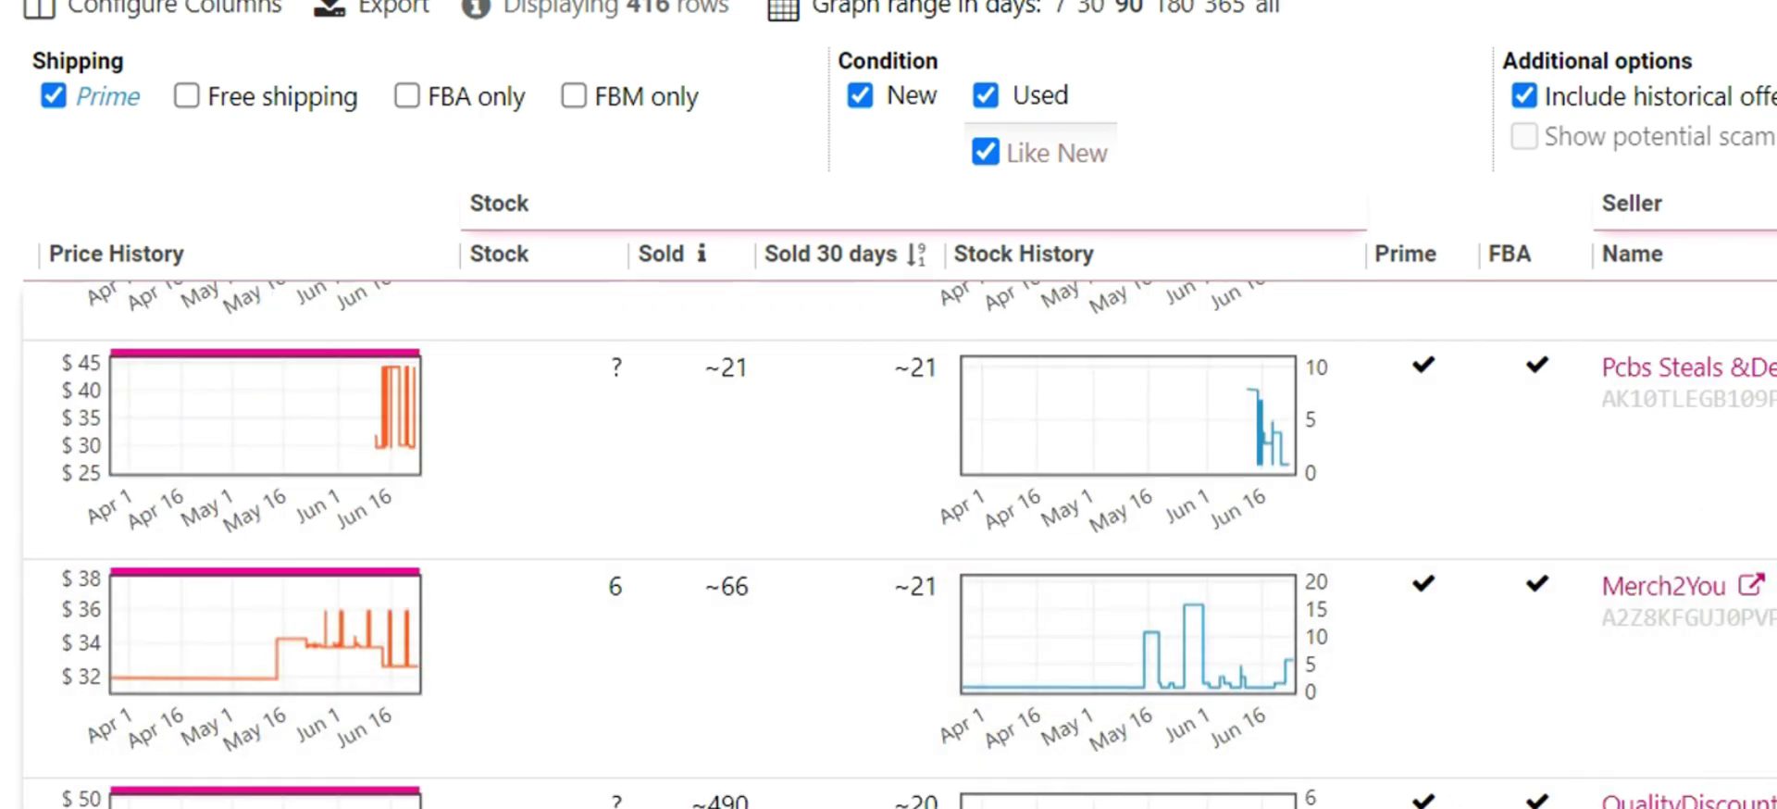
pyautogui.moveTo(627, 615); pyautogui.dragTo(829, 614)
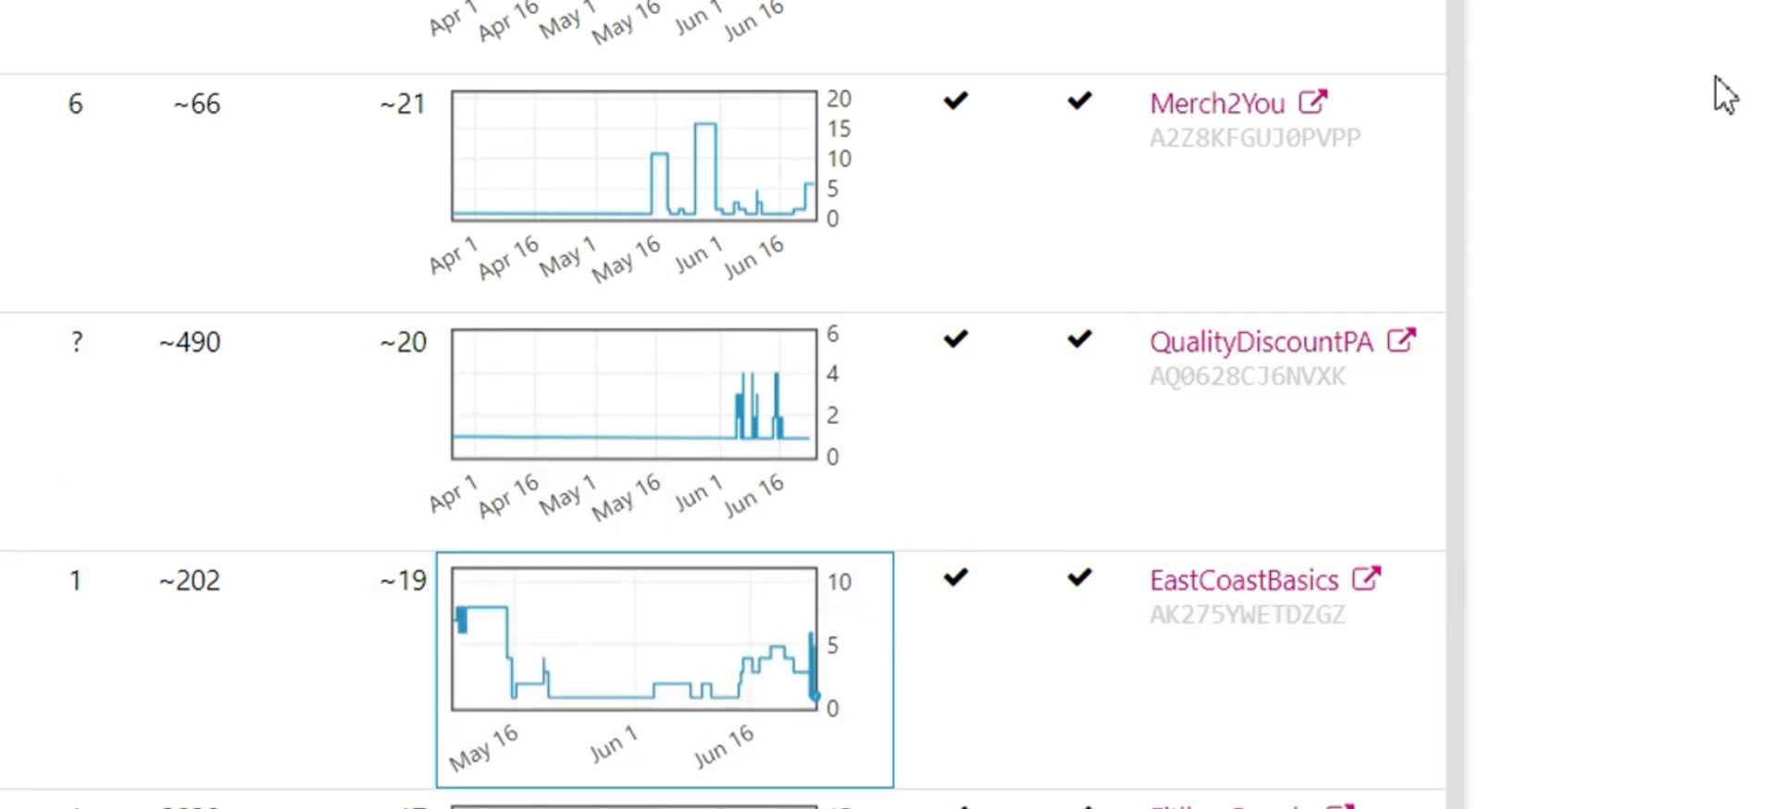
# - Examine the stock histories of the slower-selling Prime sellers from Fitline Supply down to Tmb pro
pyautogui.scroll(-2, 806, 338)
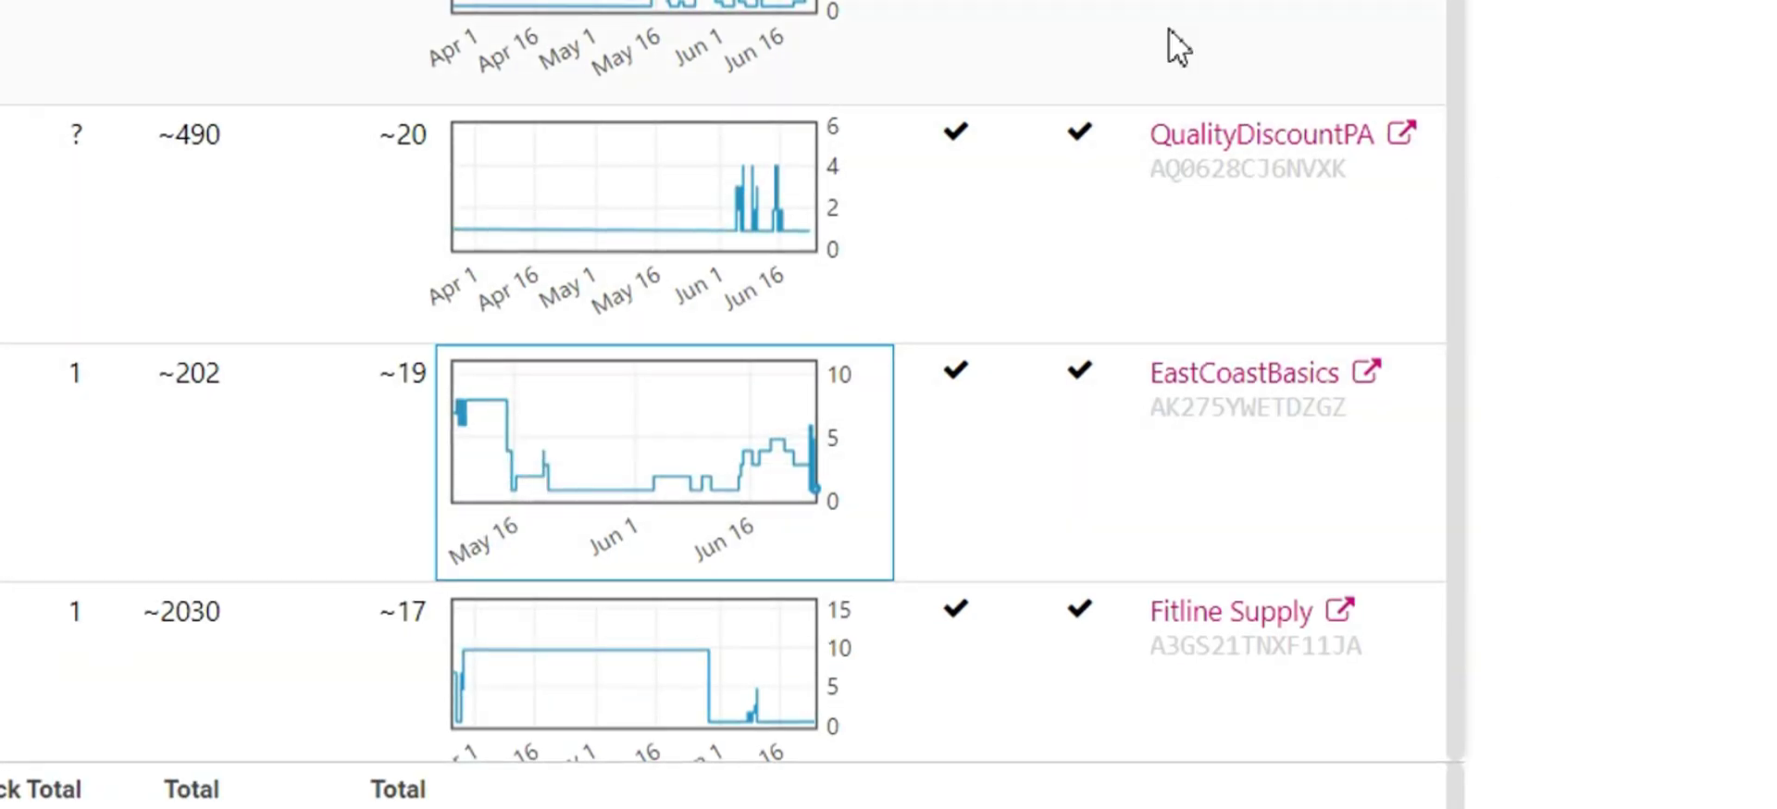
pyautogui.scroll(-6, 1203, 46)
pyautogui.scroll(-10, 1207, 28)
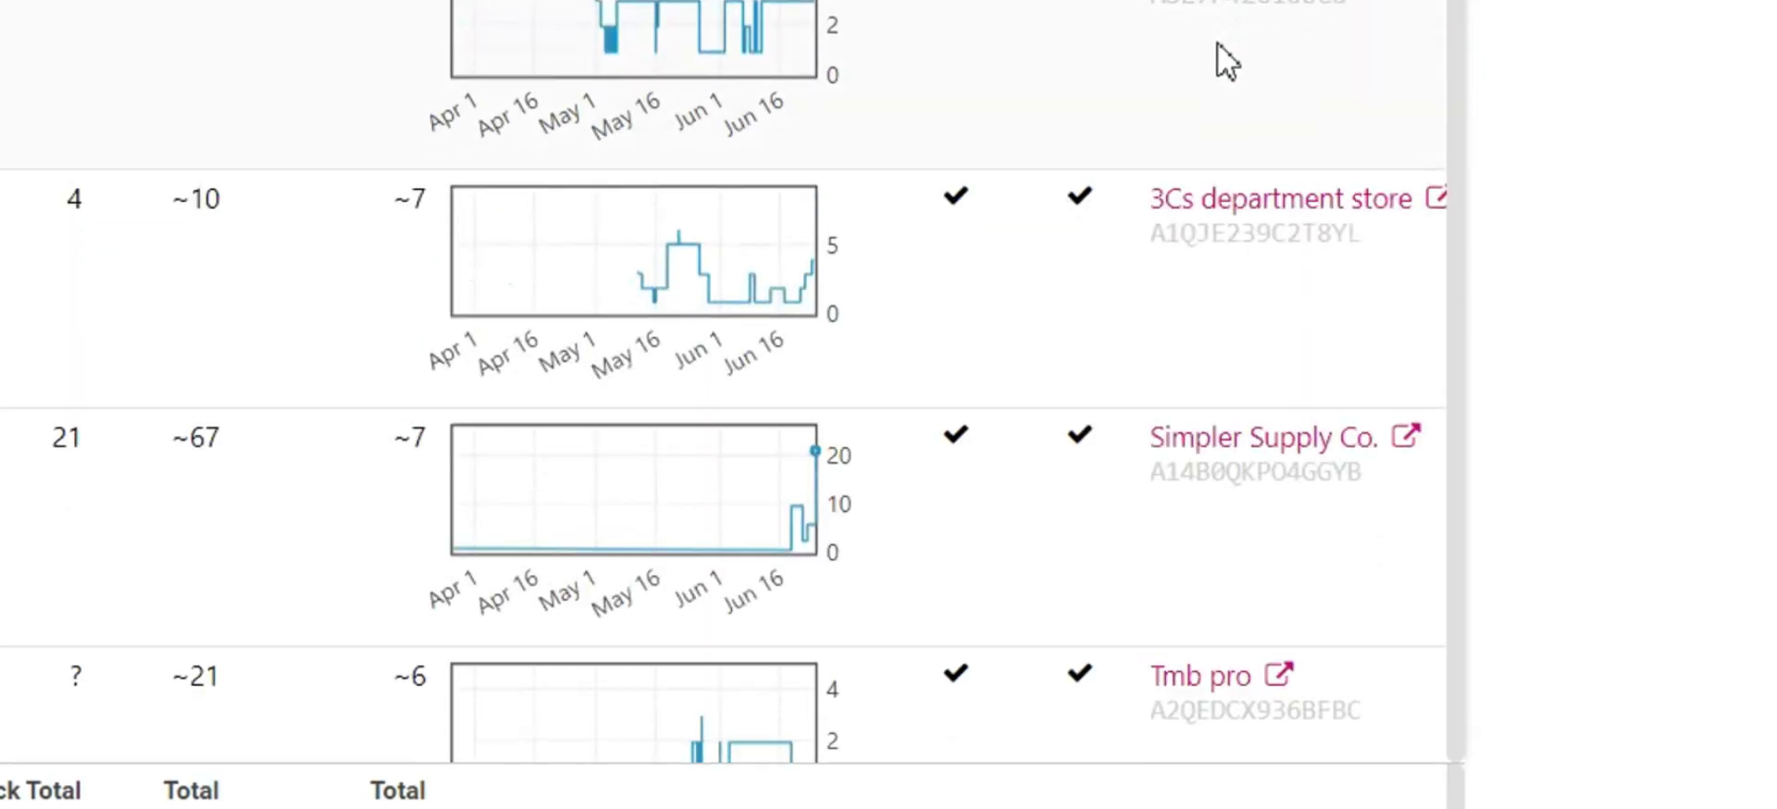
pyautogui.scroll(7, 740, 405)
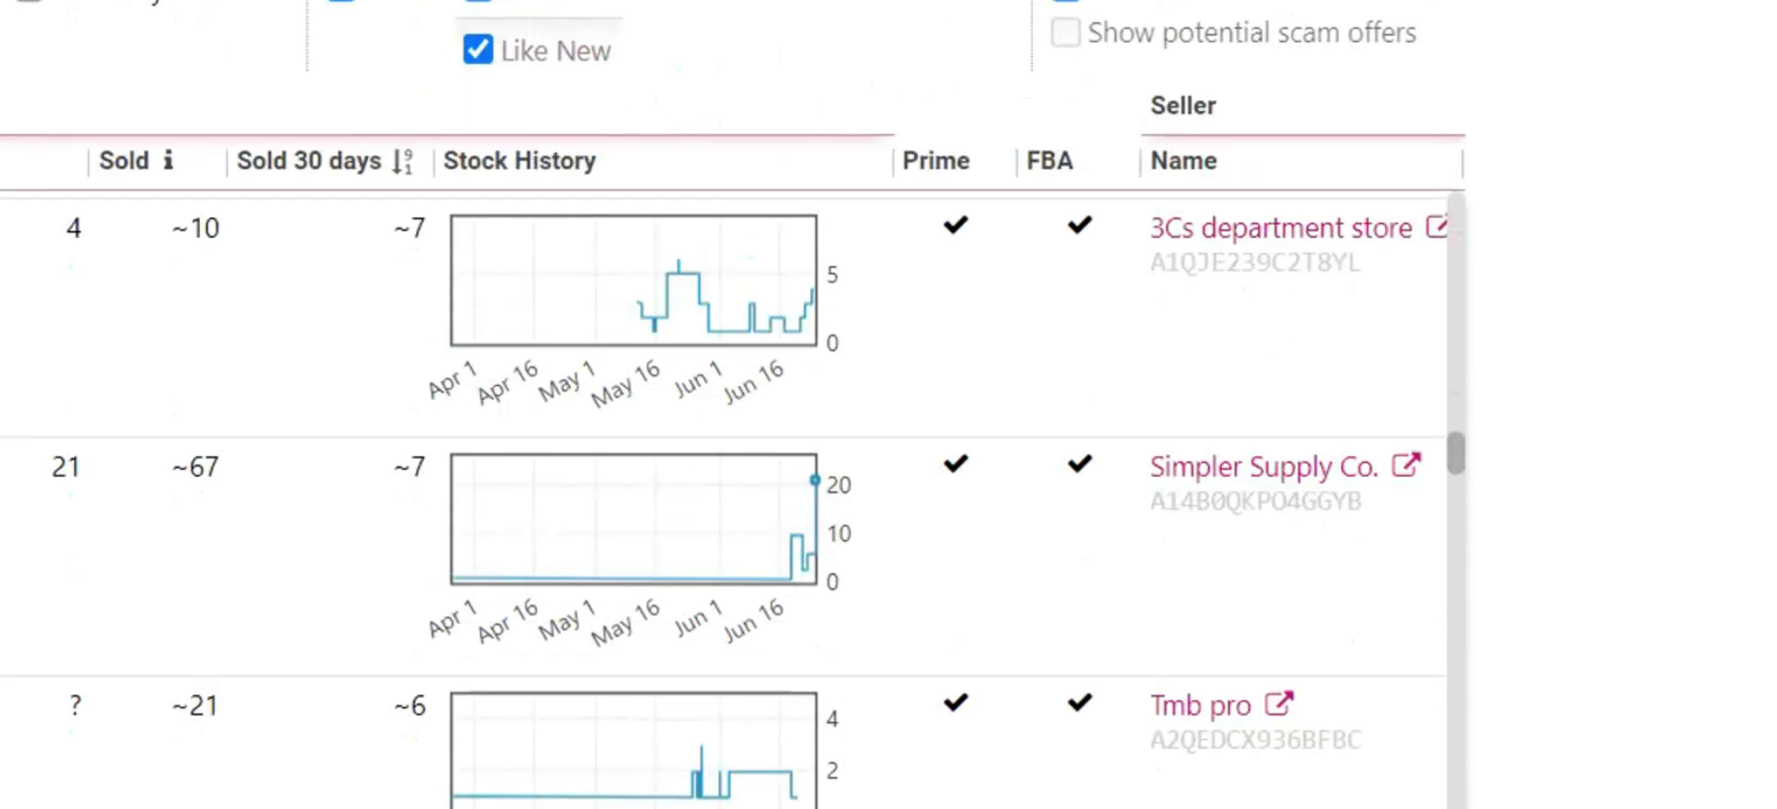